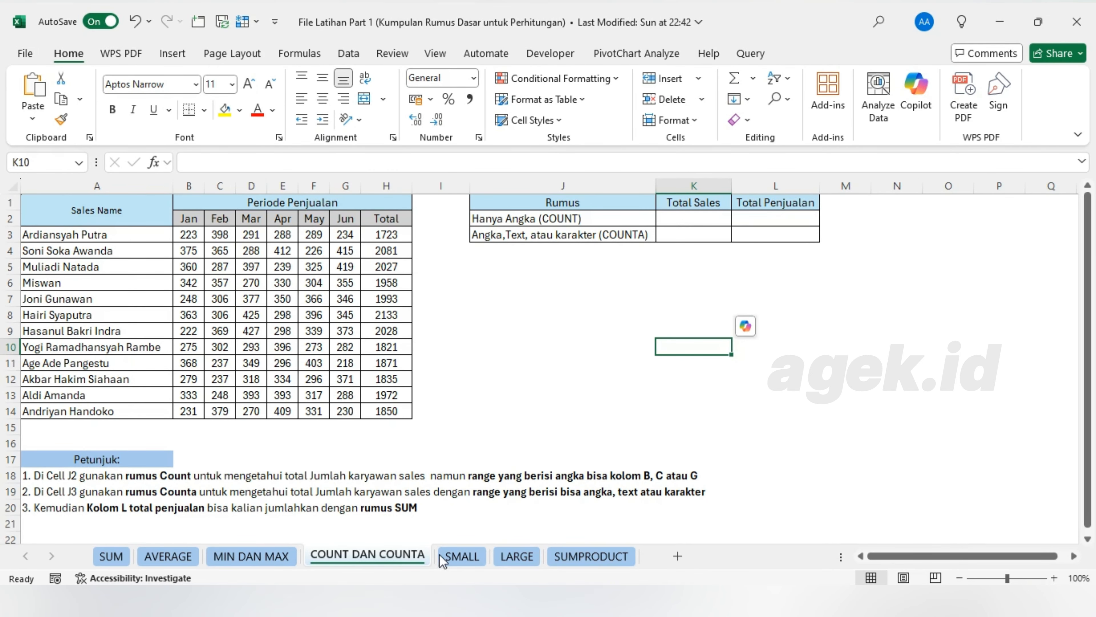
Step: Look through the SMALL, LARGE and SUMPRODUCT practice sheets
click(460, 559)
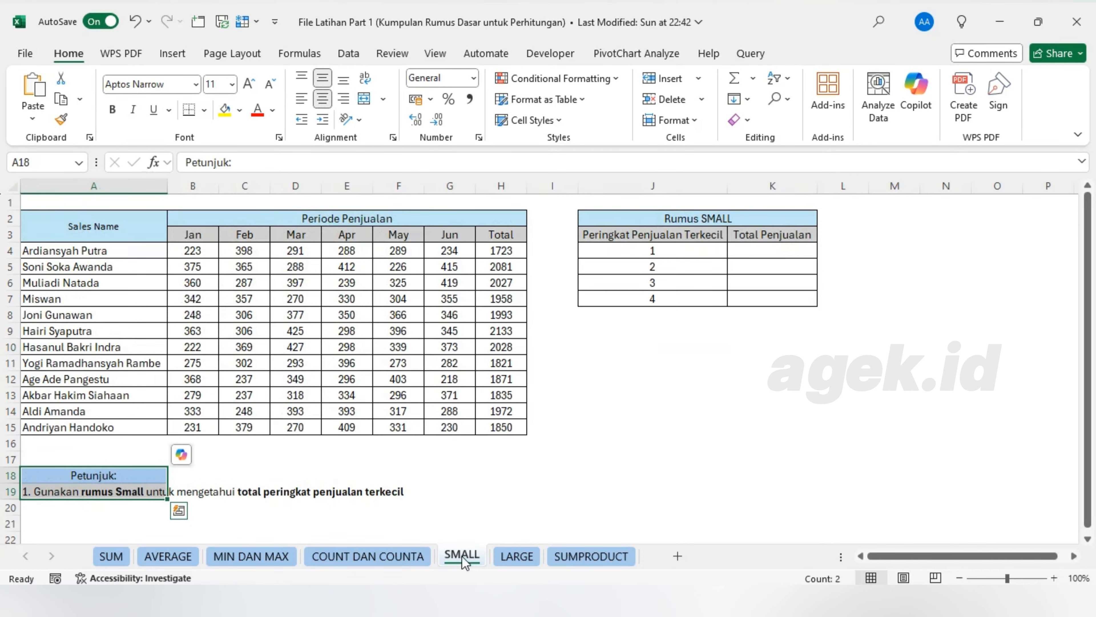
click(516, 559)
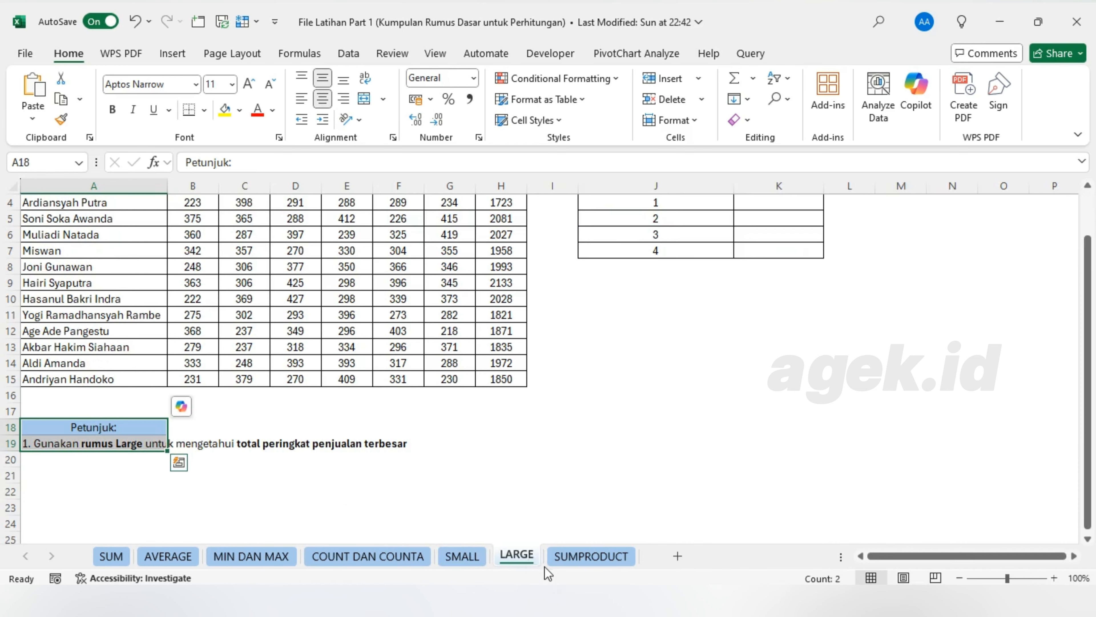
click(579, 562)
click(607, 505)
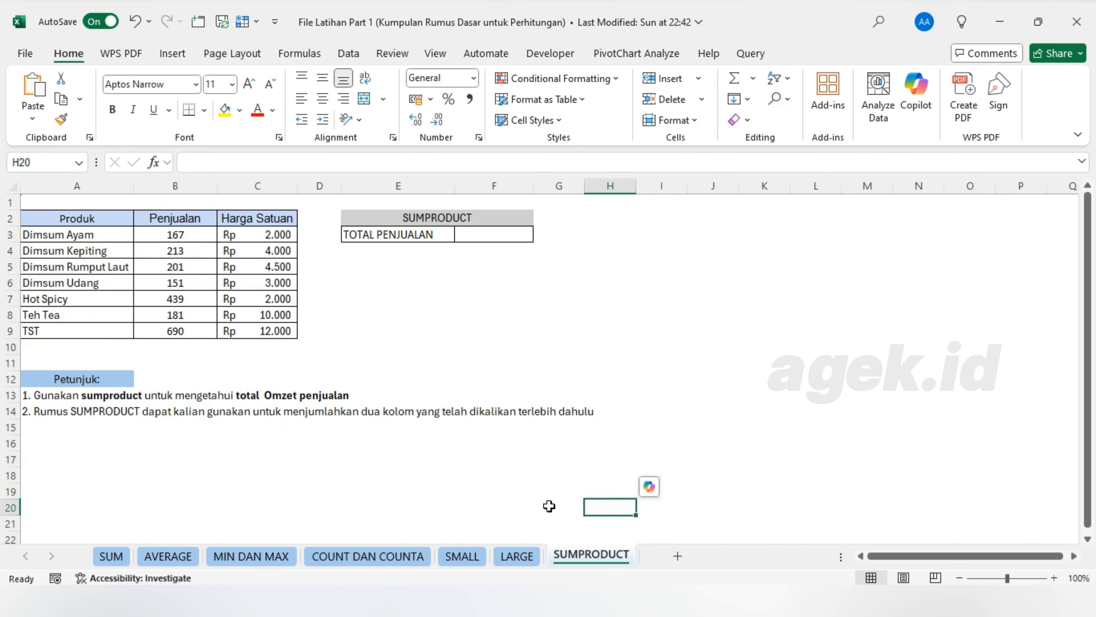
Step: On the SUM sheet, total the Penjualan column in cell B15 with the formula =SUM(B3:B14)
click(111, 557)
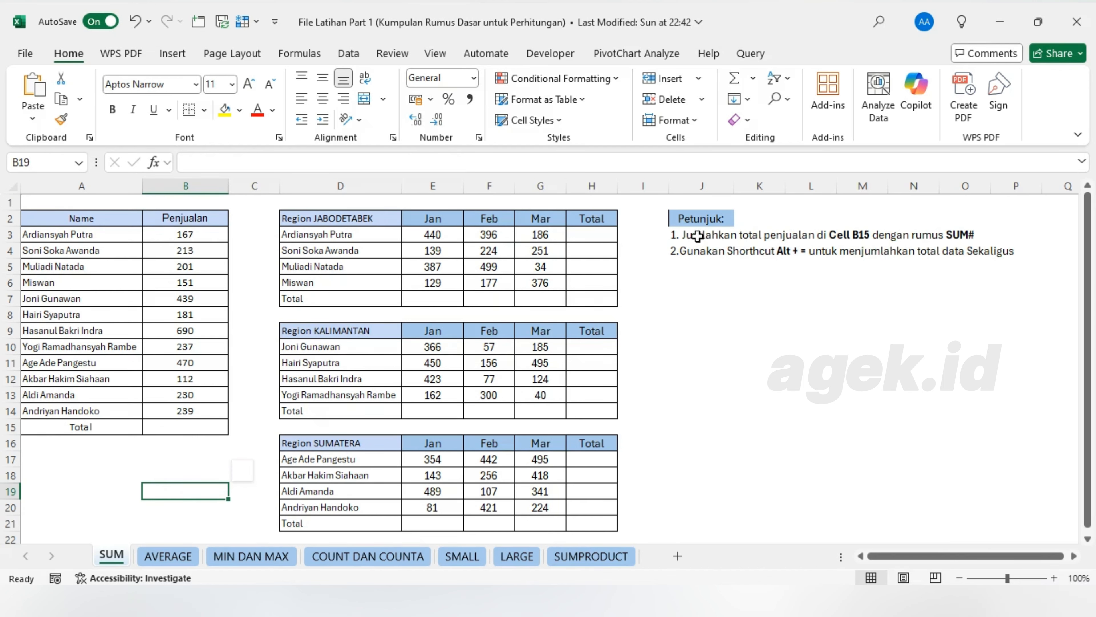
click(703, 222)
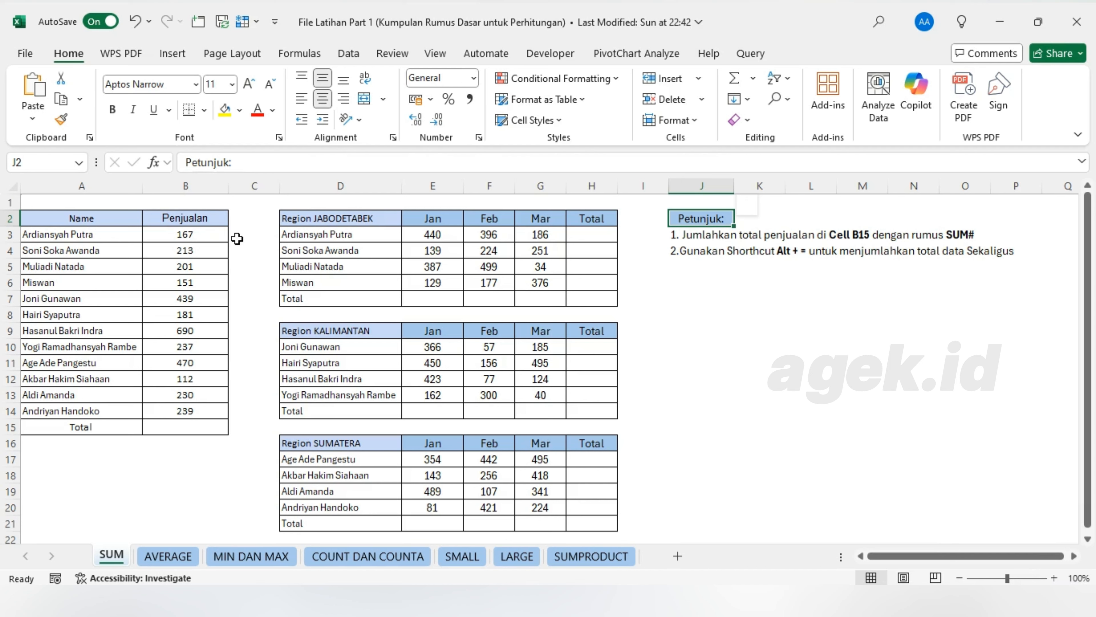
click(177, 425)
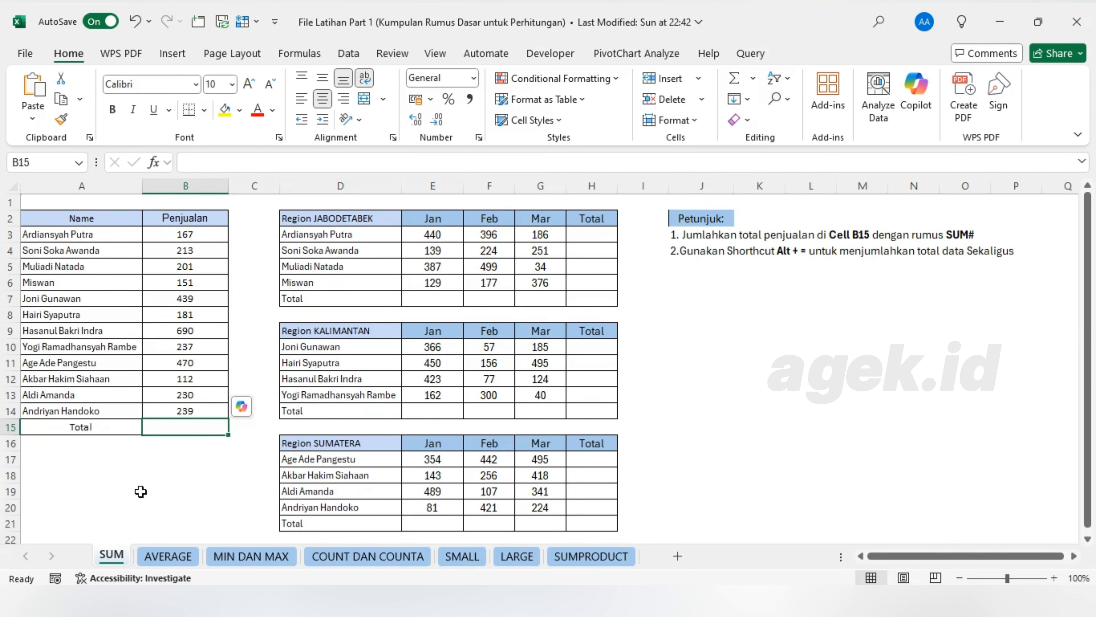
text(=S)
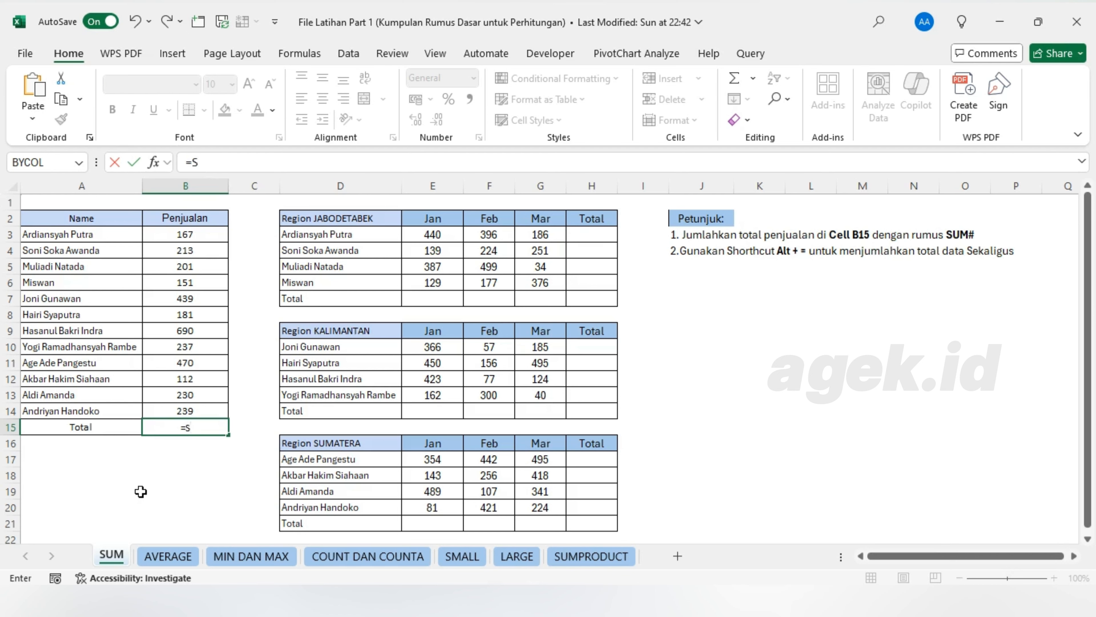
text(UM()
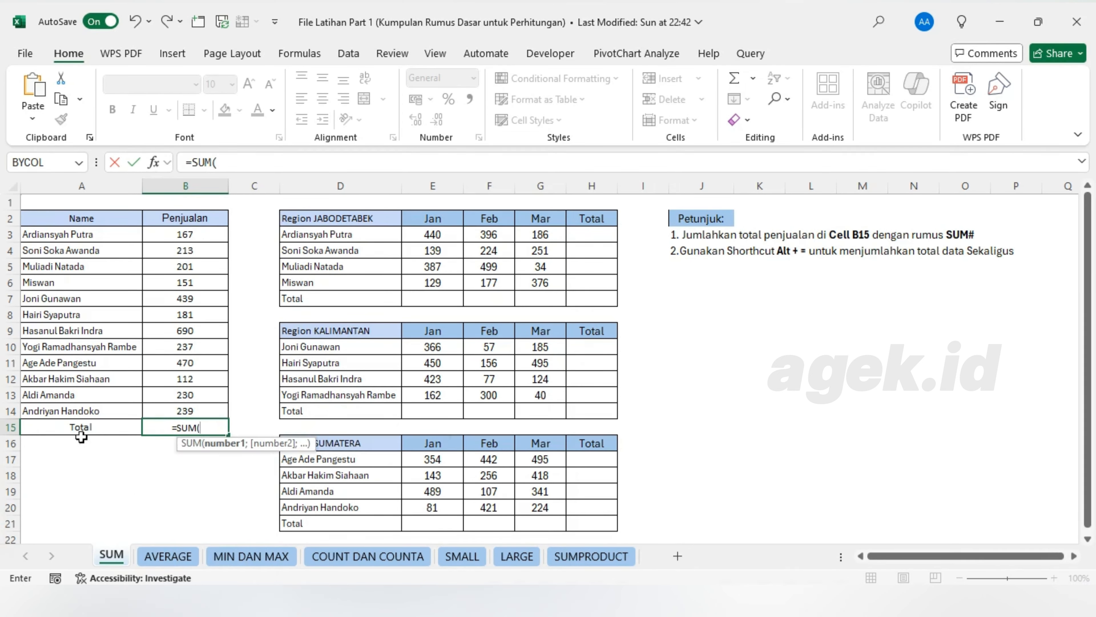
drag(195, 237, 196, 408)
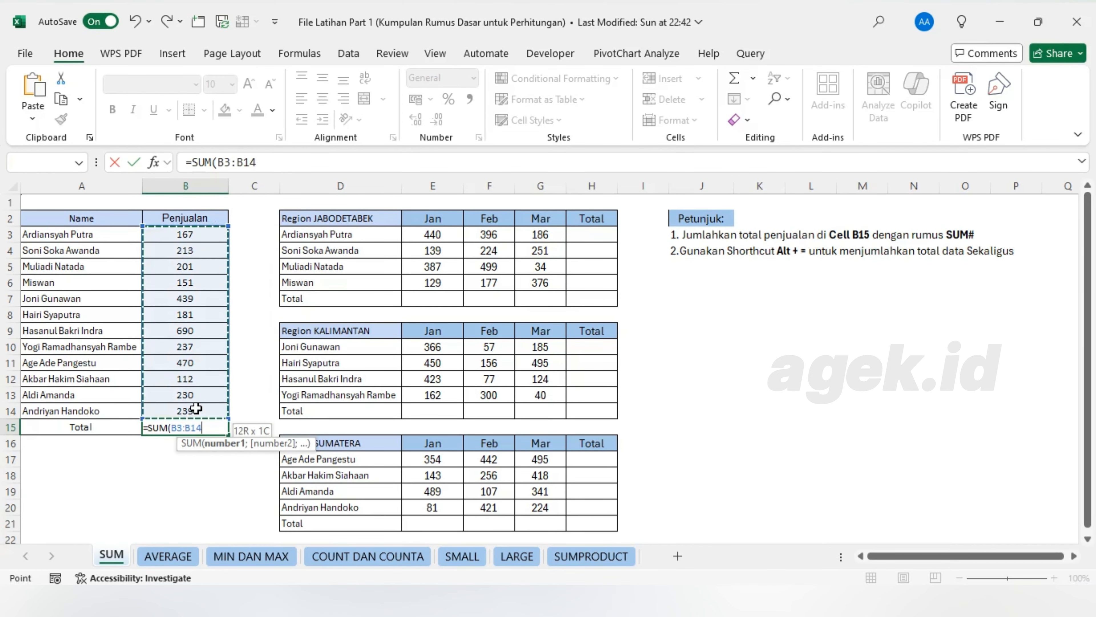
text())
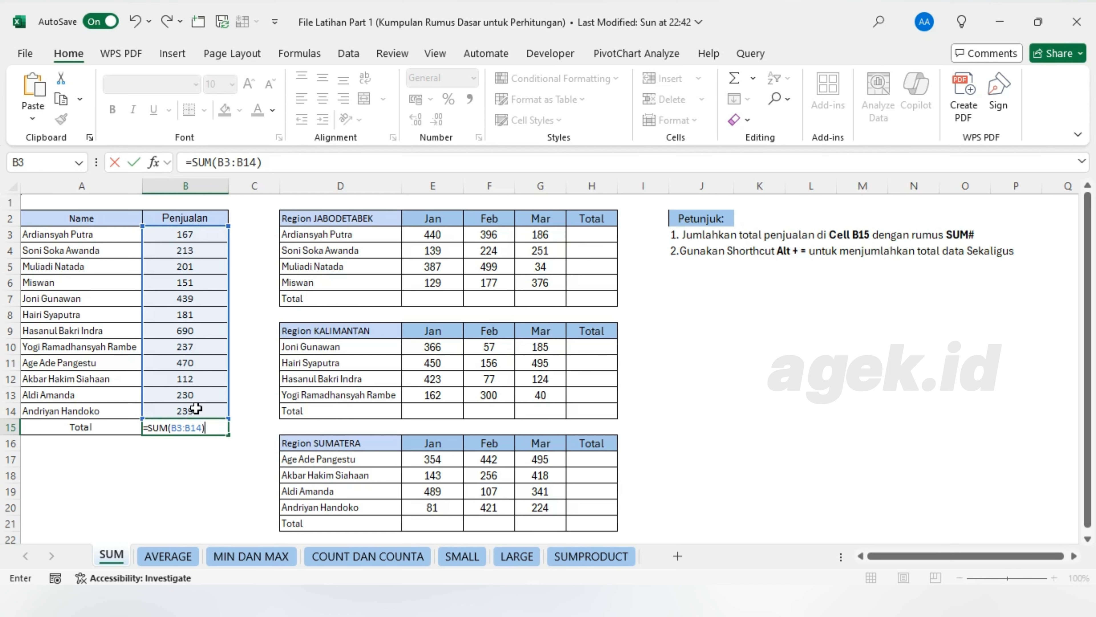
key(Return)
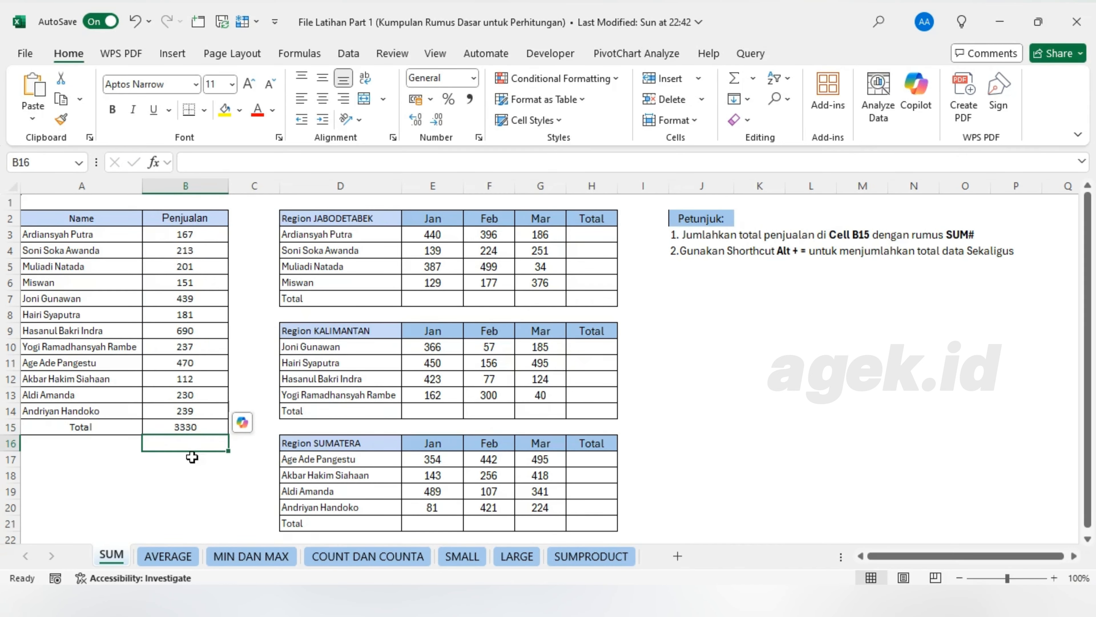
Step: Try AutoSum on E3:G6, E10:G13 and E17:G20 together for the three regions' monthly totals, and undo it
click(675, 314)
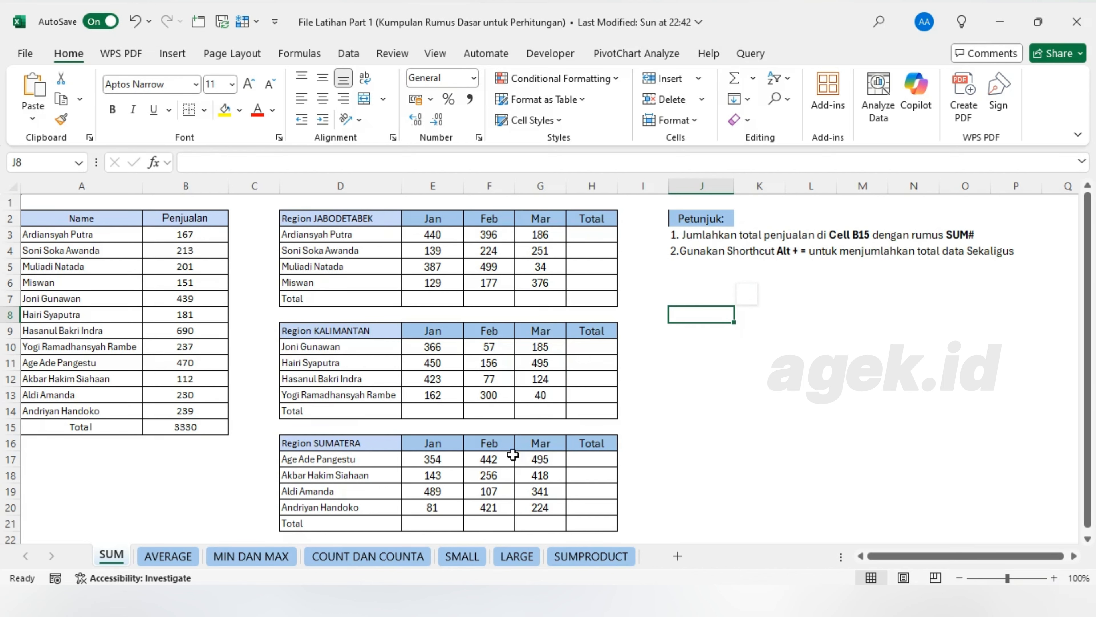
key(Down)
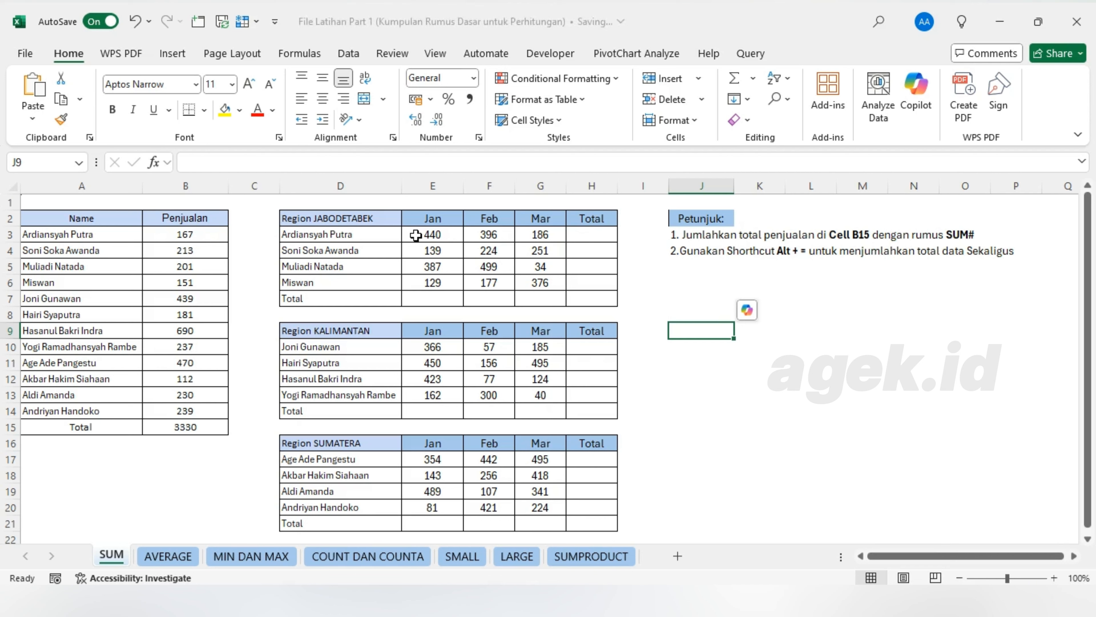
drag(415, 235, 528, 285)
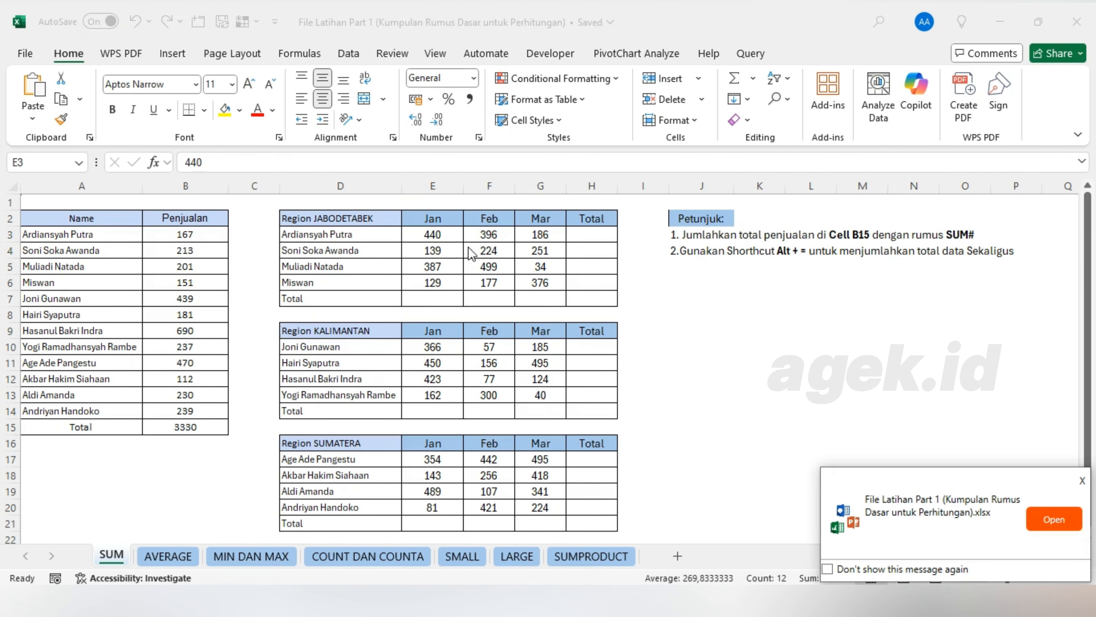
click(609, 283)
drag(419, 235, 528, 282)
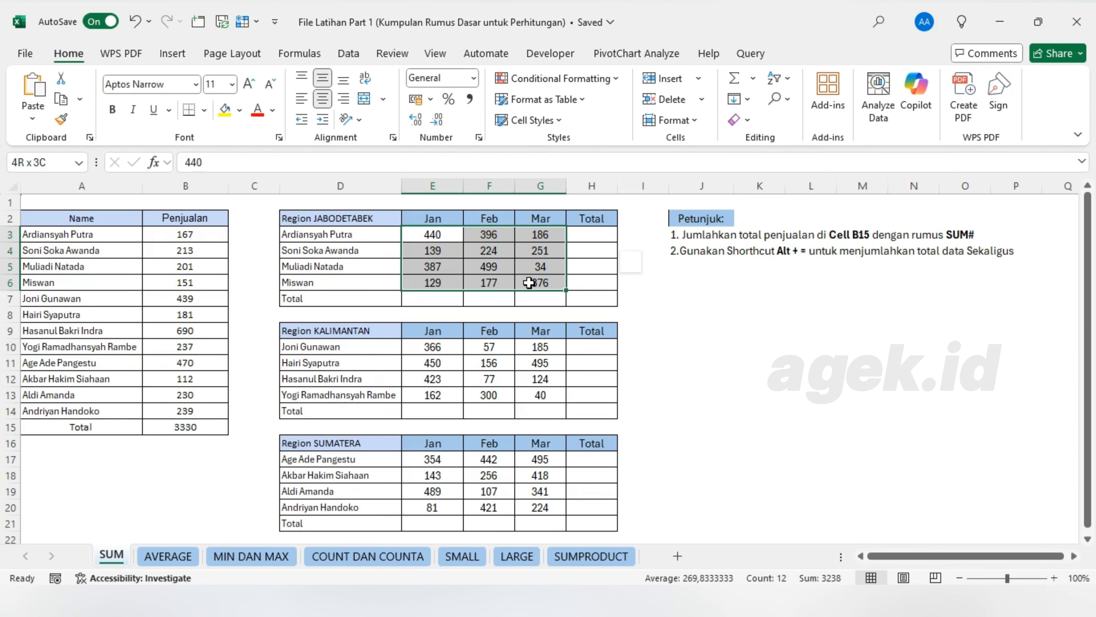
drag(529, 283, 529, 283)
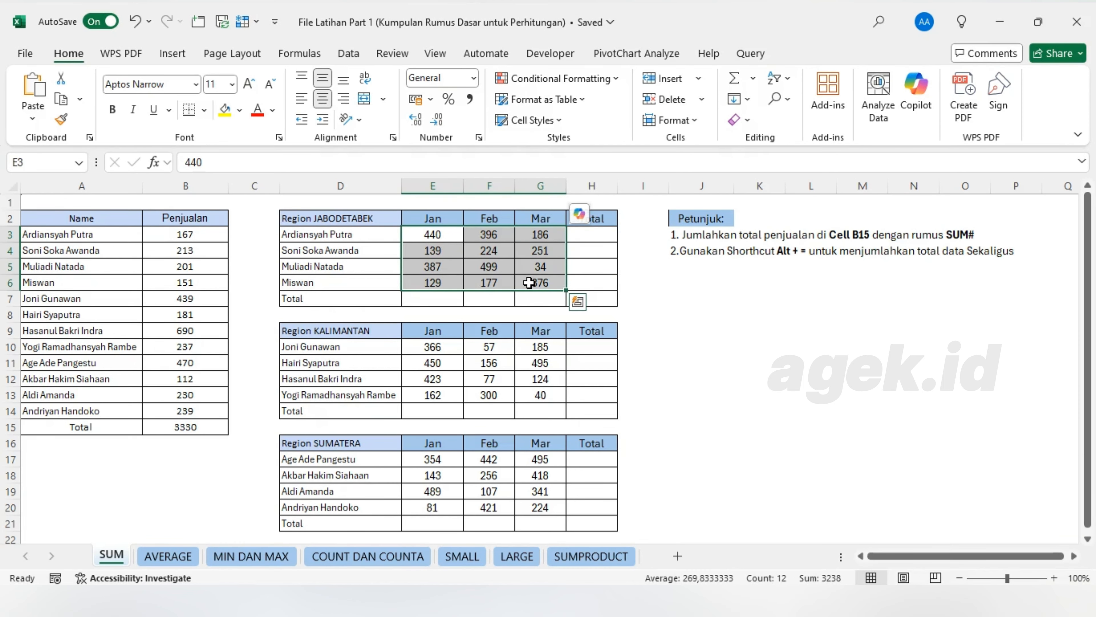
ctrl+drag(410, 346, 556, 394)
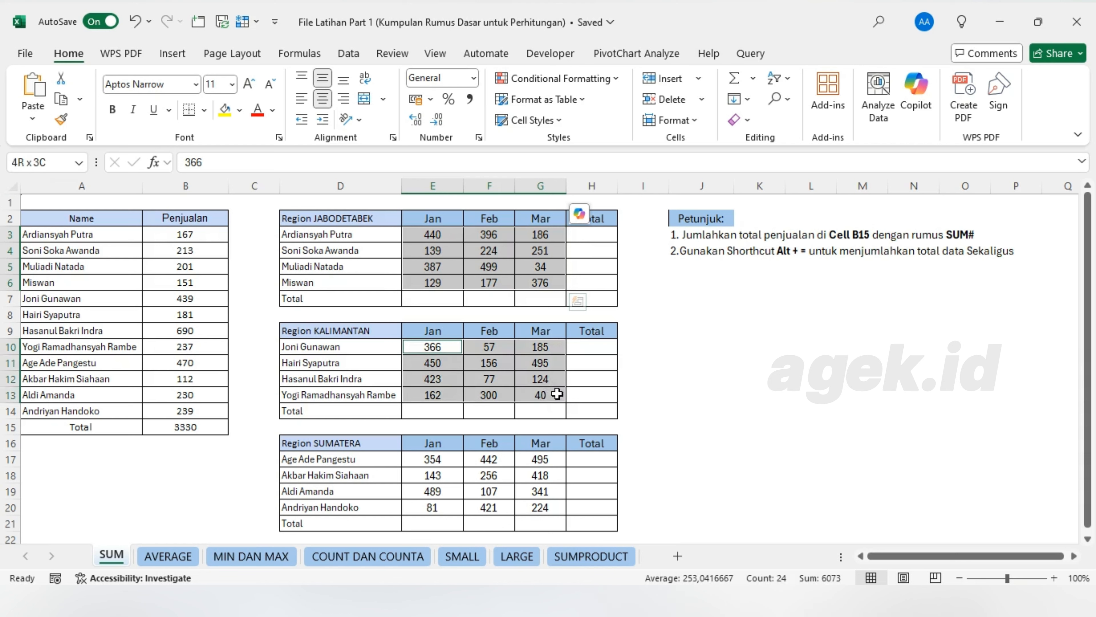
ctrl+drag(428, 459, 541, 512)
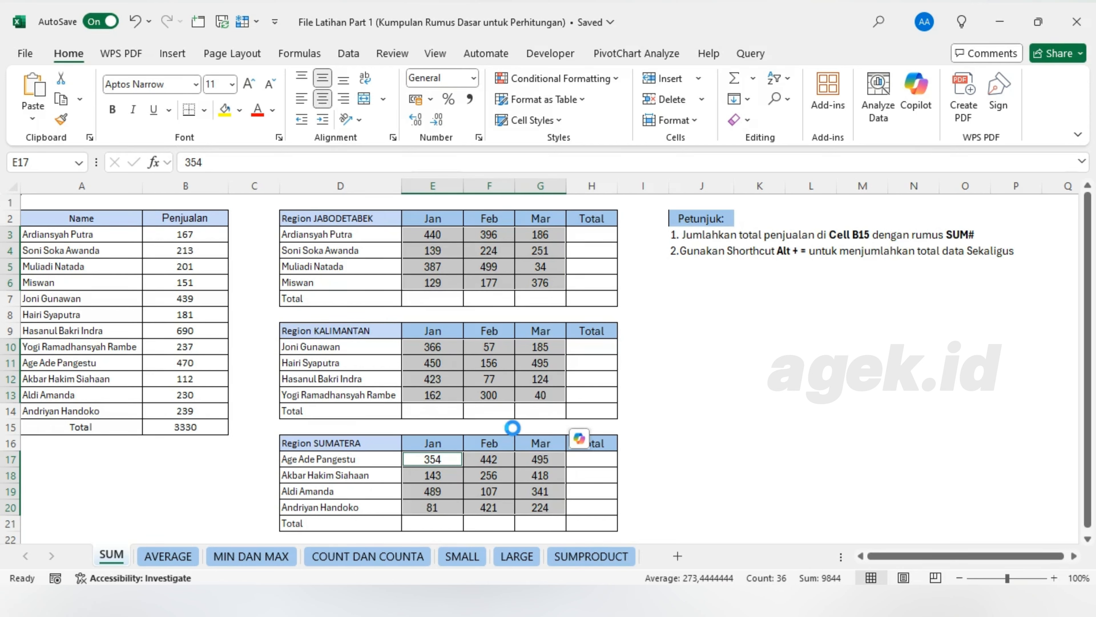
key(alt+equal)
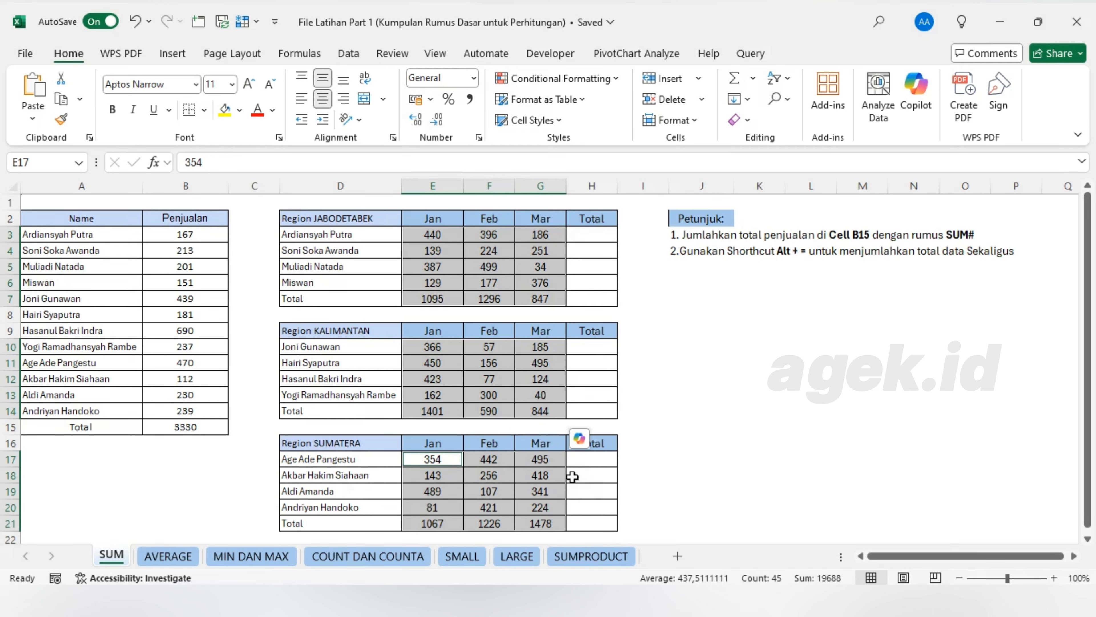
click(666, 335)
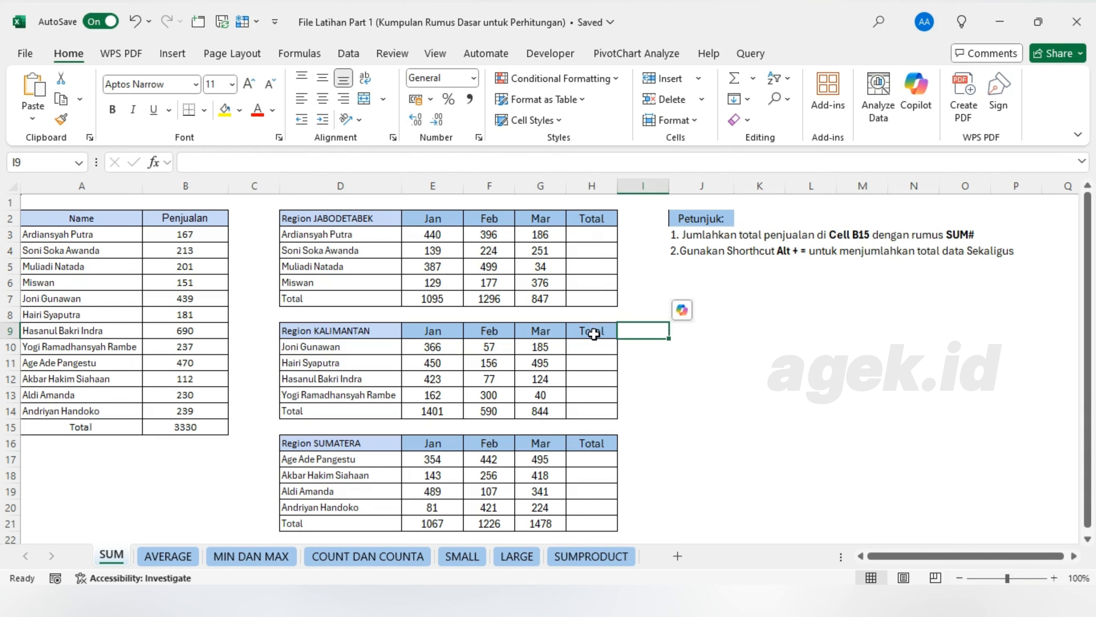
key(ctrl+z)
click(673, 315)
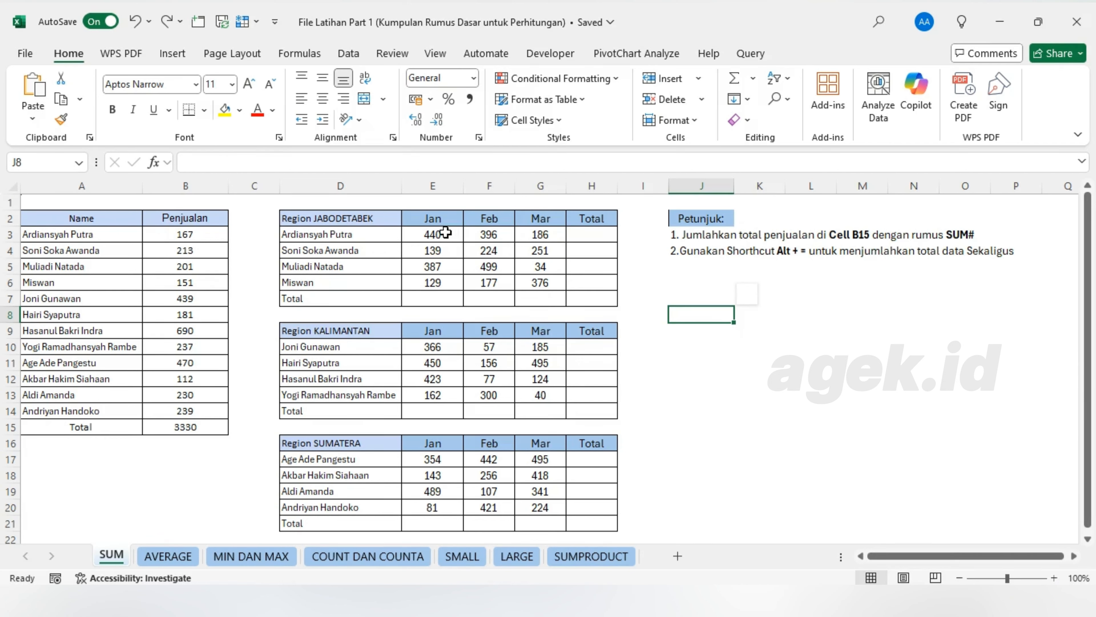
Step: Fill the Total rows and columns of all three region tables at once by applying AutoSum to E3:H7, E10:H14 and E17:H21
drag(445, 233, 592, 299)
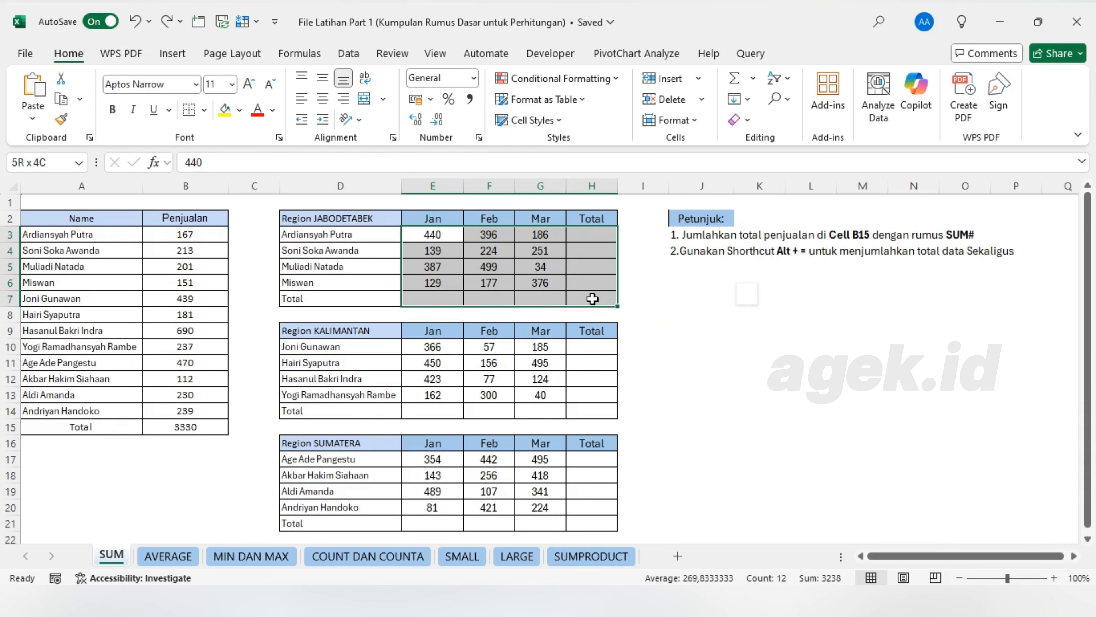
ctrl+drag(431, 351, 584, 409)
ctrl+drag(430, 459, 602, 526)
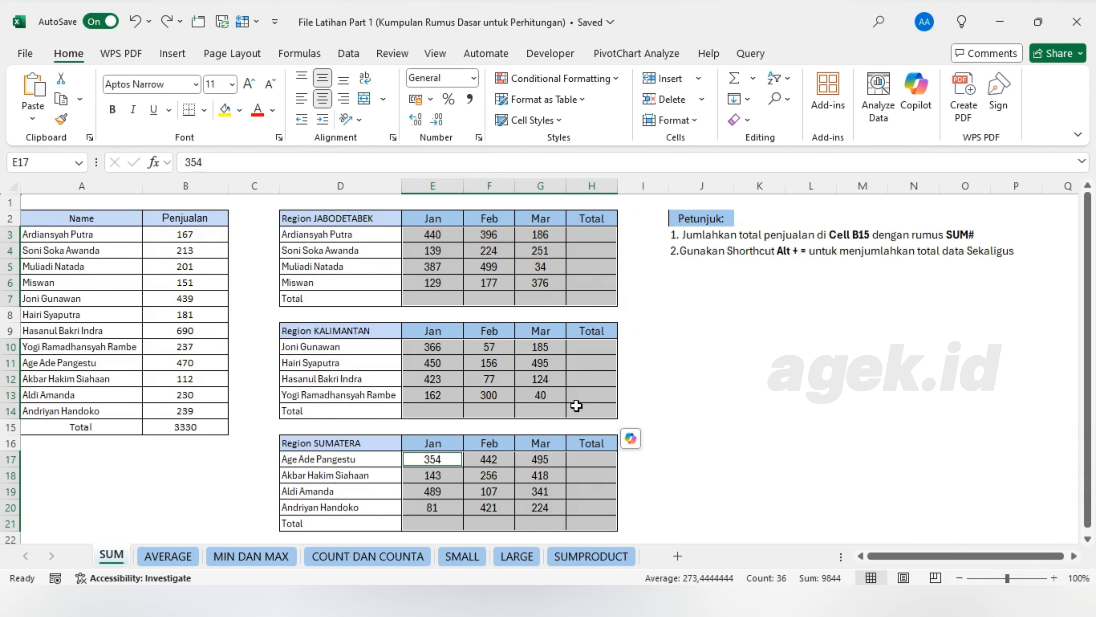
key(alt+equal)
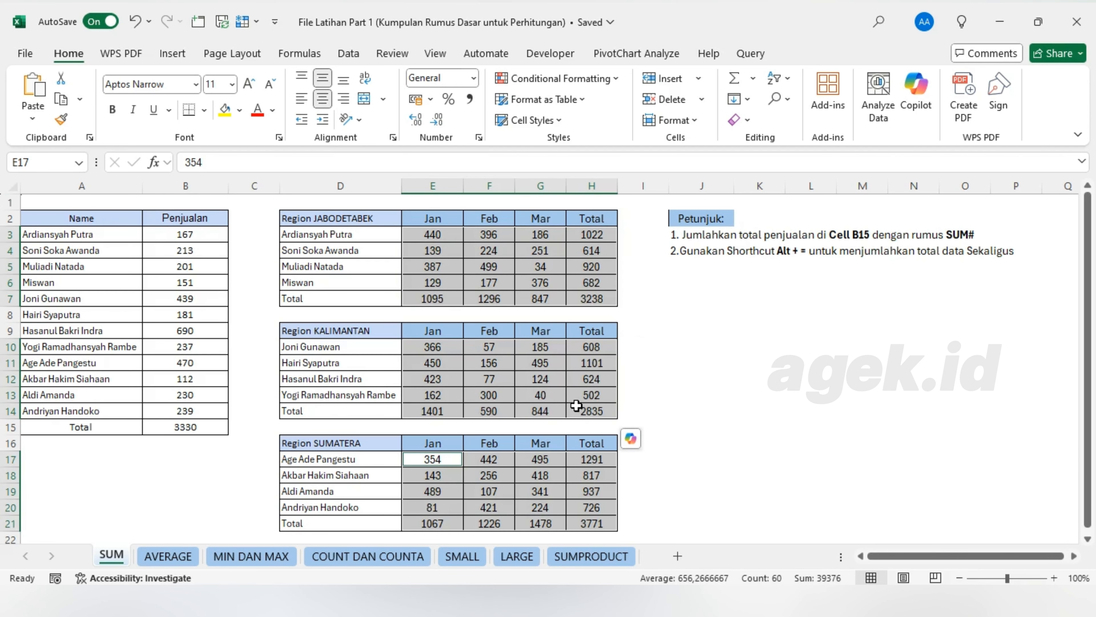
click(673, 365)
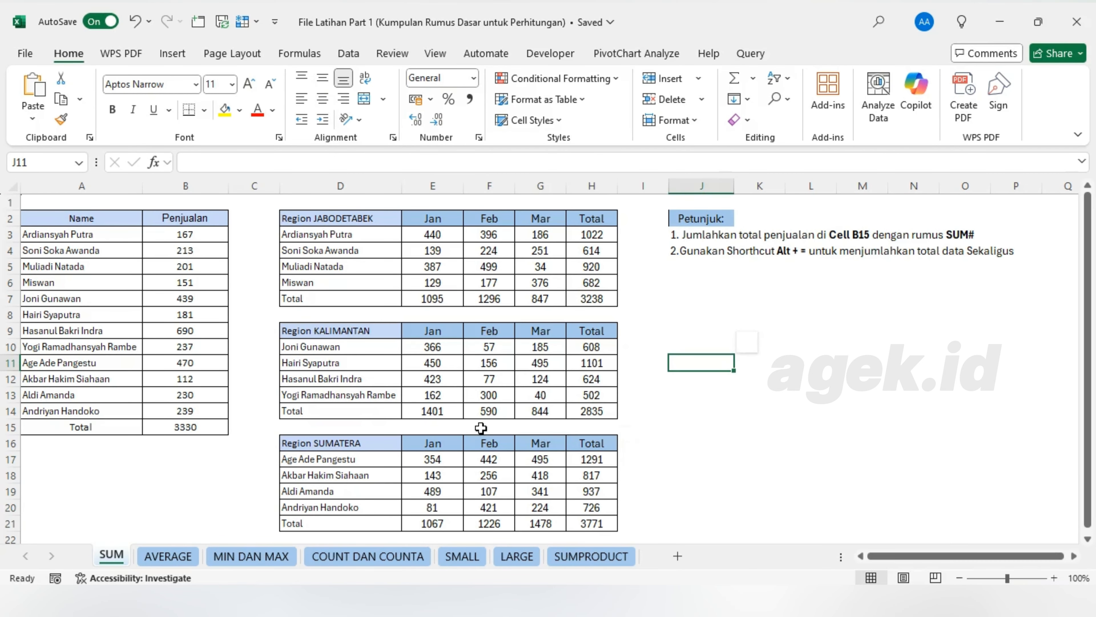
Step: On the AVERAGE sheet, calculate the class average for MTK in cell C13 with the formula =AVERAGE(C3:C12)
click(161, 561)
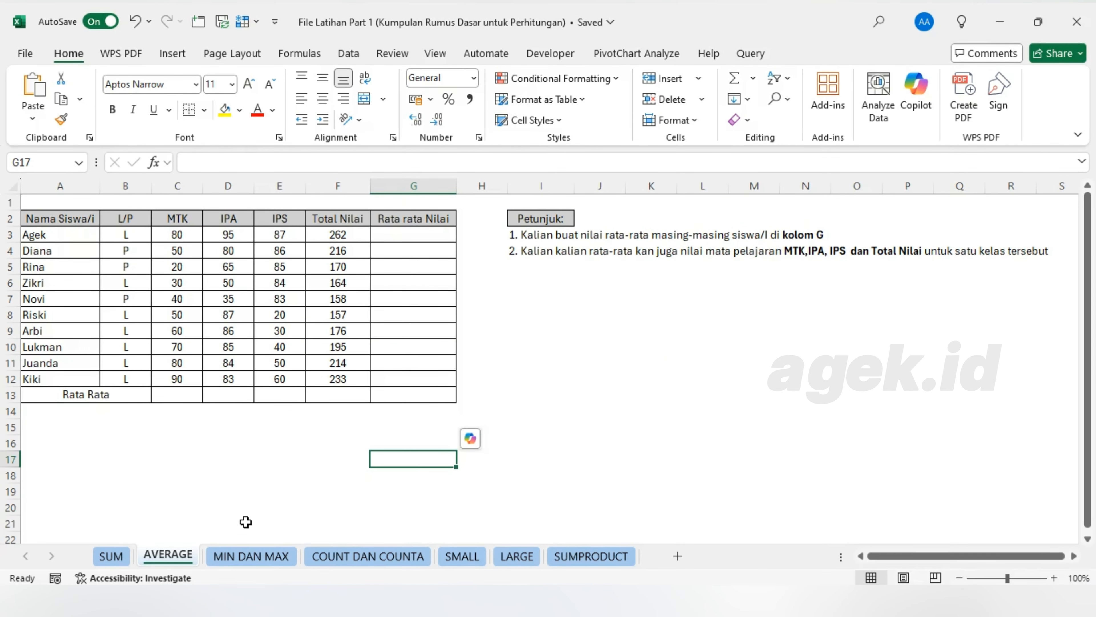
click(221, 507)
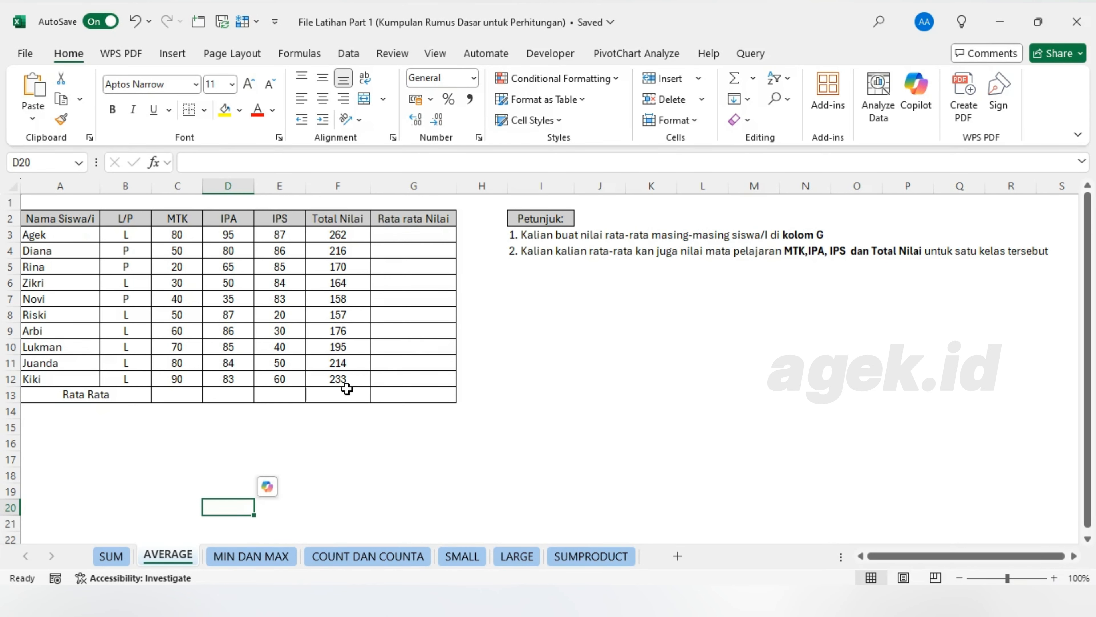
click(324, 389)
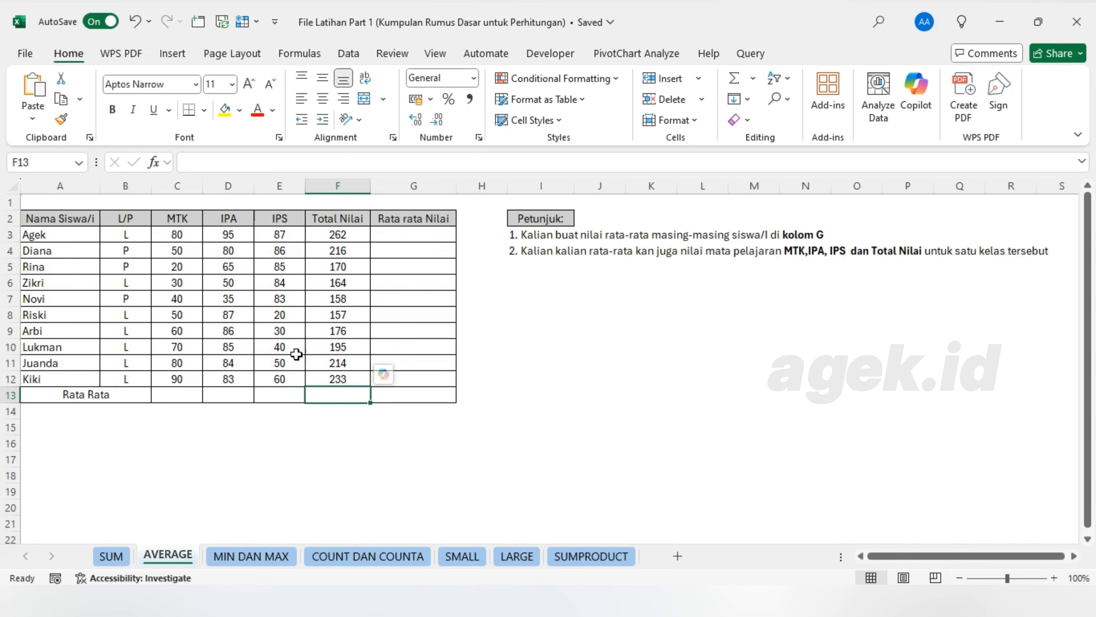
click(392, 237)
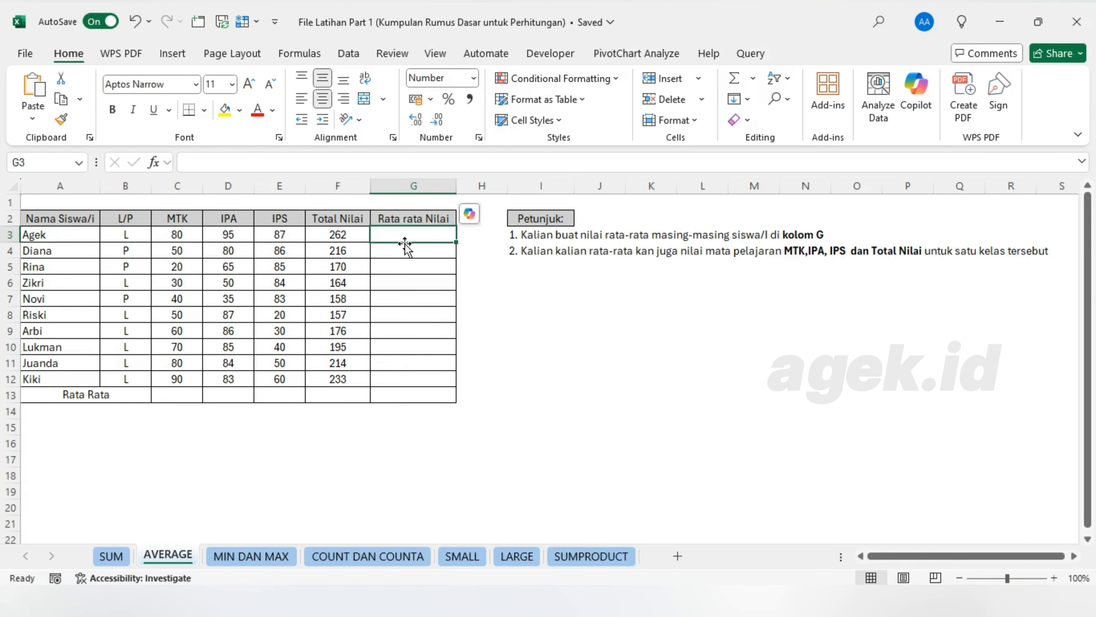
click(169, 396)
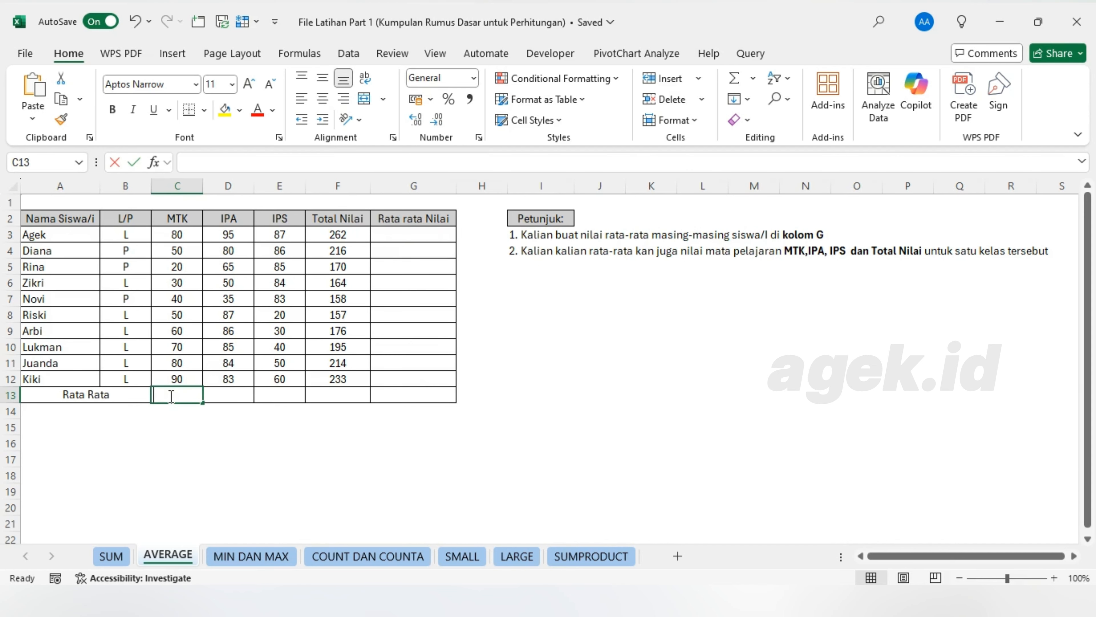
text(=AVERAGE)
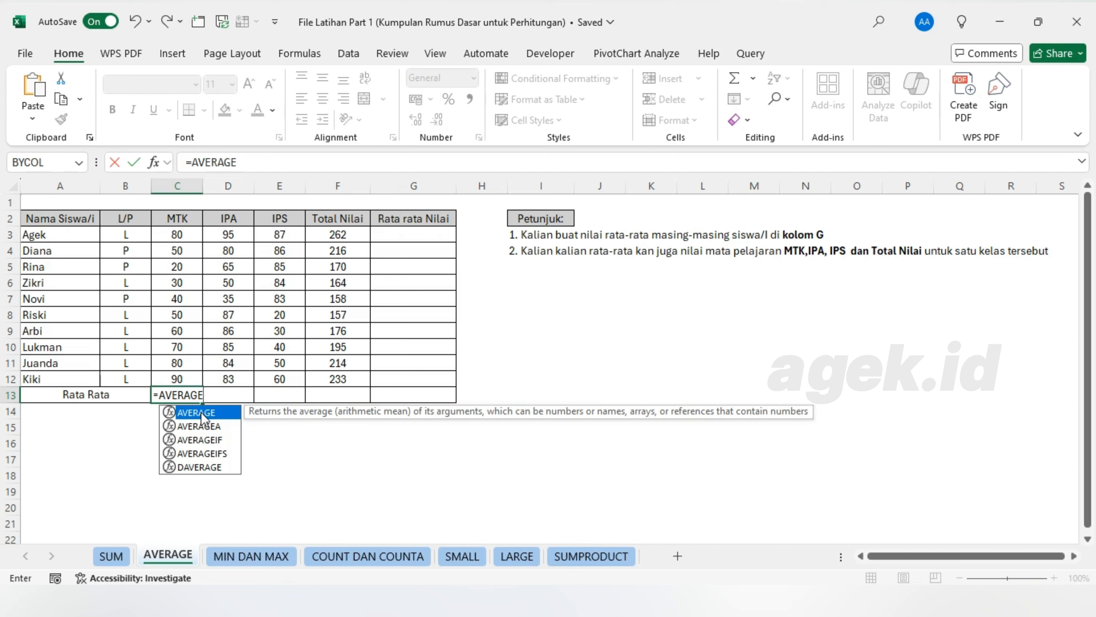
double_click(201, 413)
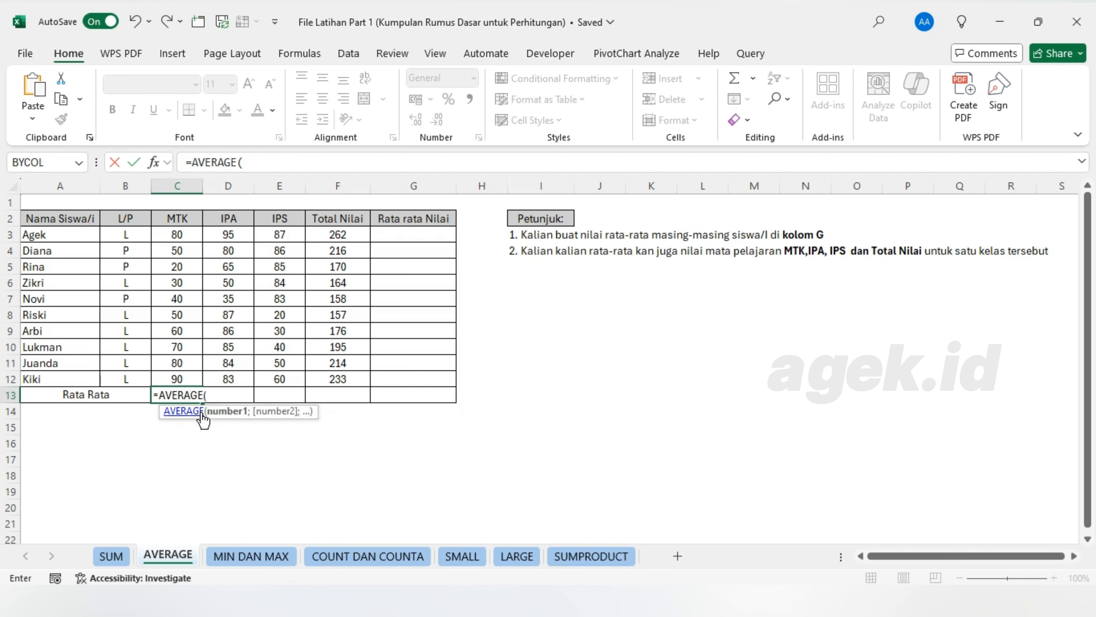
drag(177, 233, 179, 374)
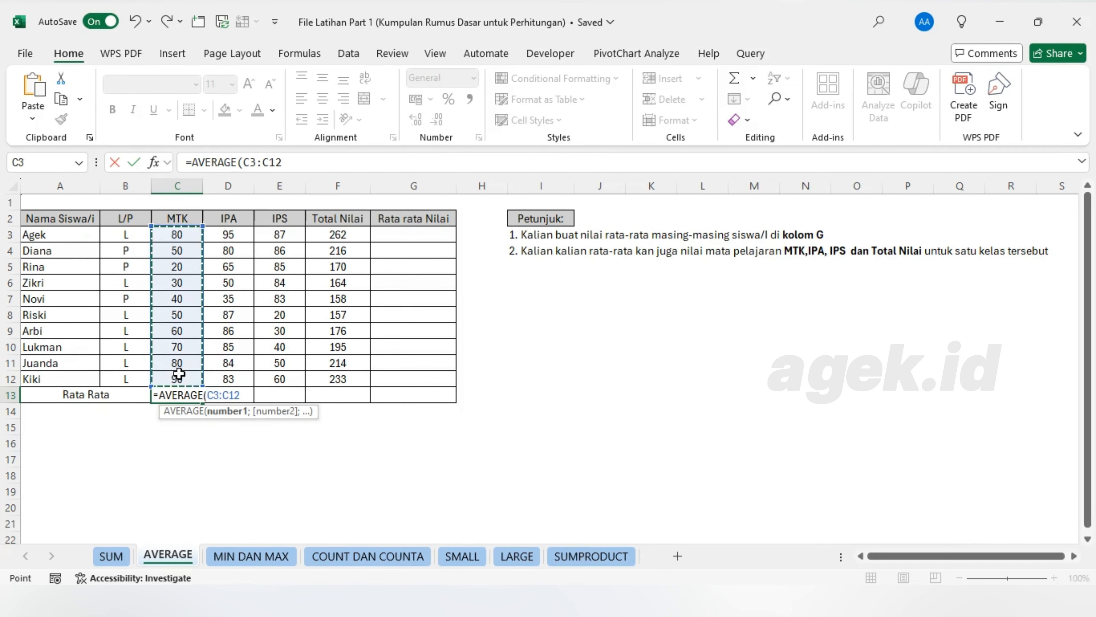
text())
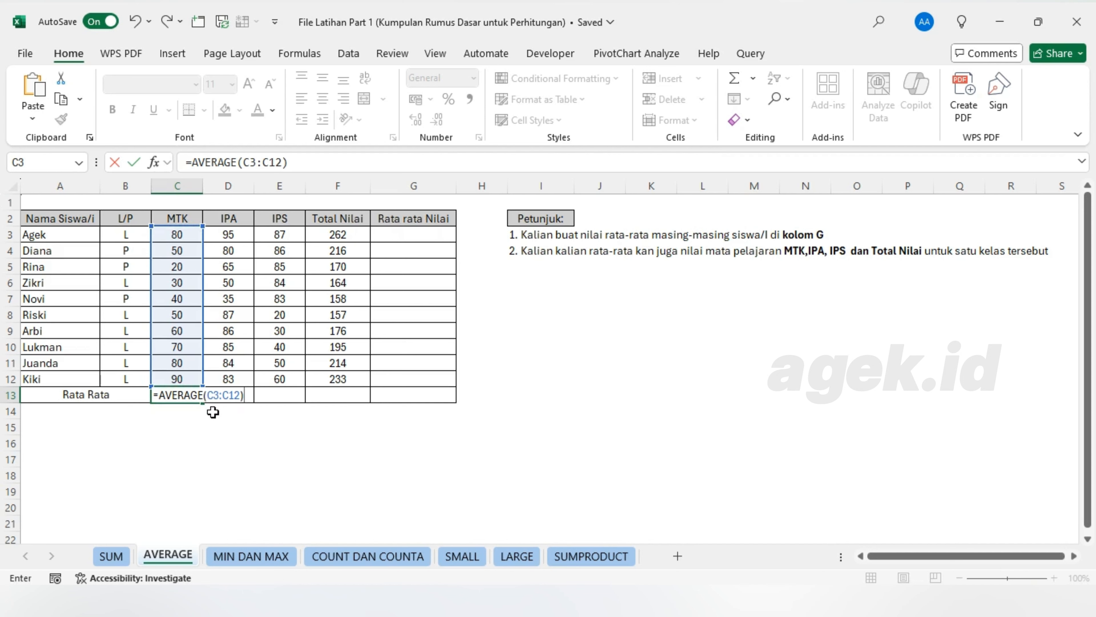
key(Return)
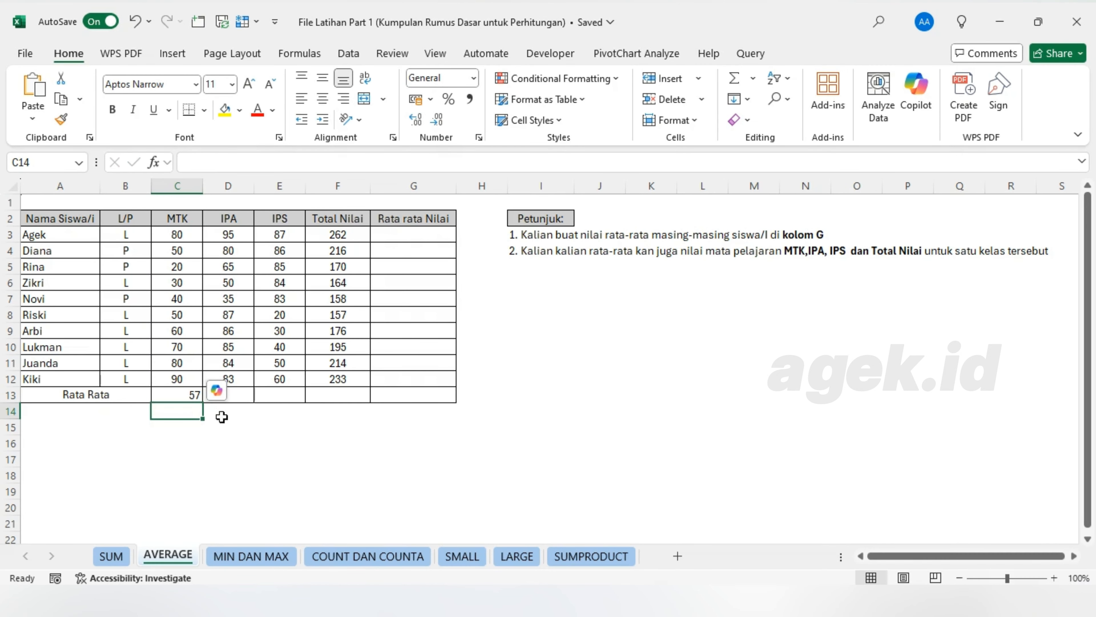
Step: Copy the MTK class average formula across to F13, and format C13:F13 as centred whole numbers without decimals
click(181, 394)
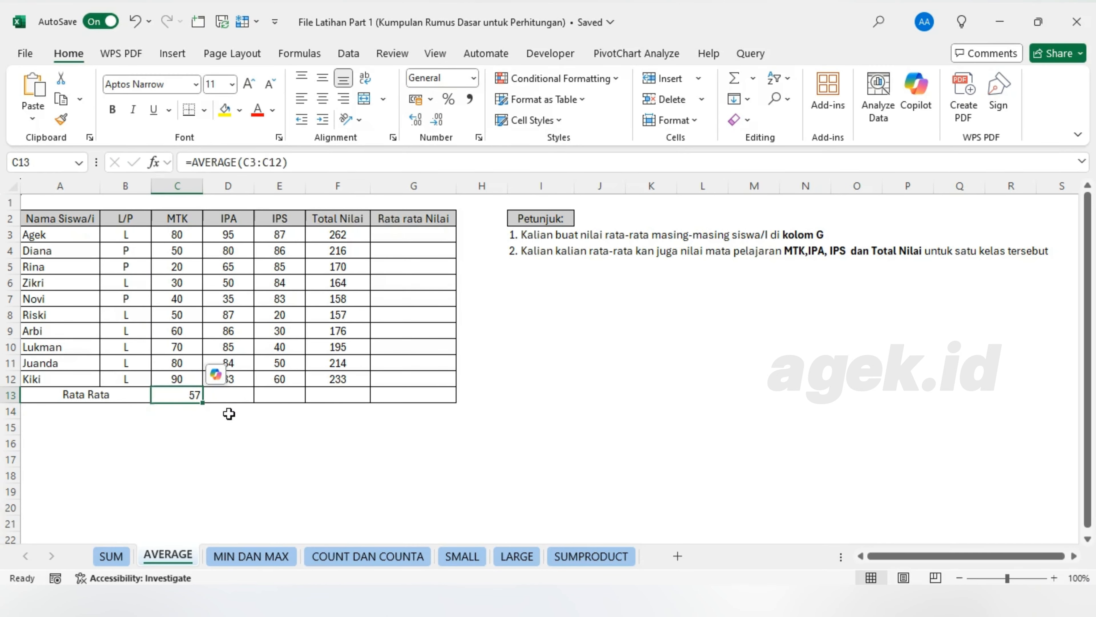
drag(202, 404, 342, 395)
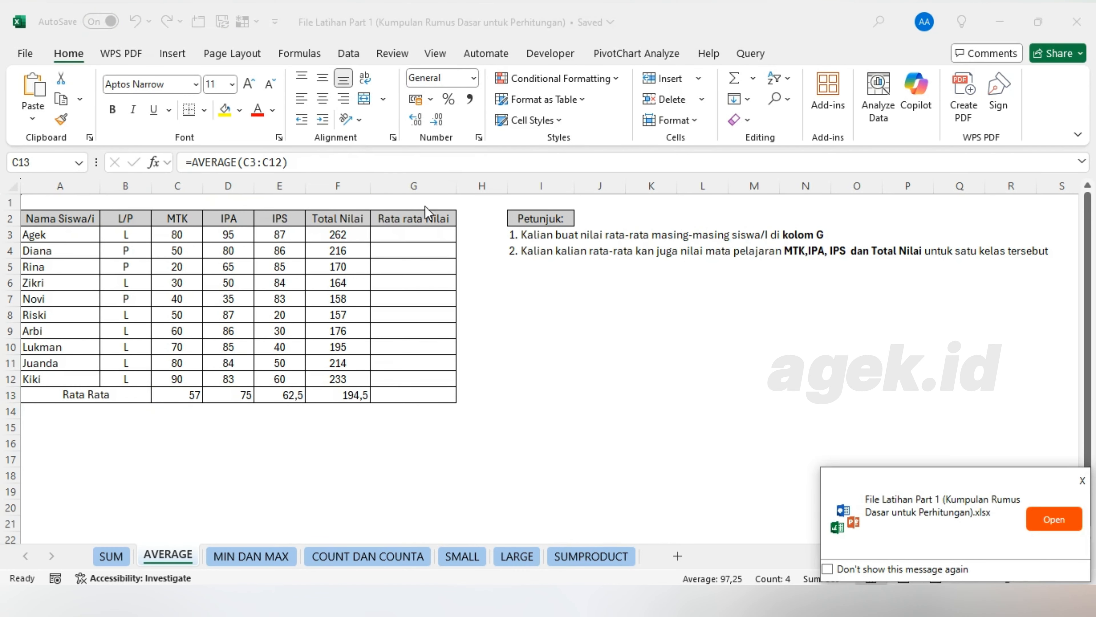
drag(174, 397, 318, 393)
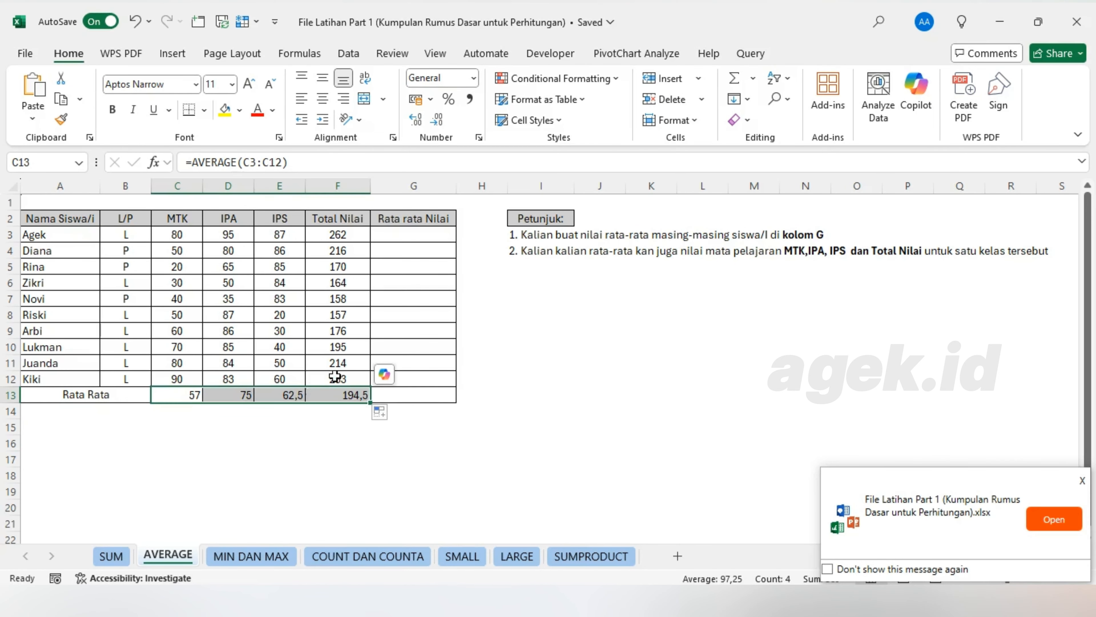
click(416, 121)
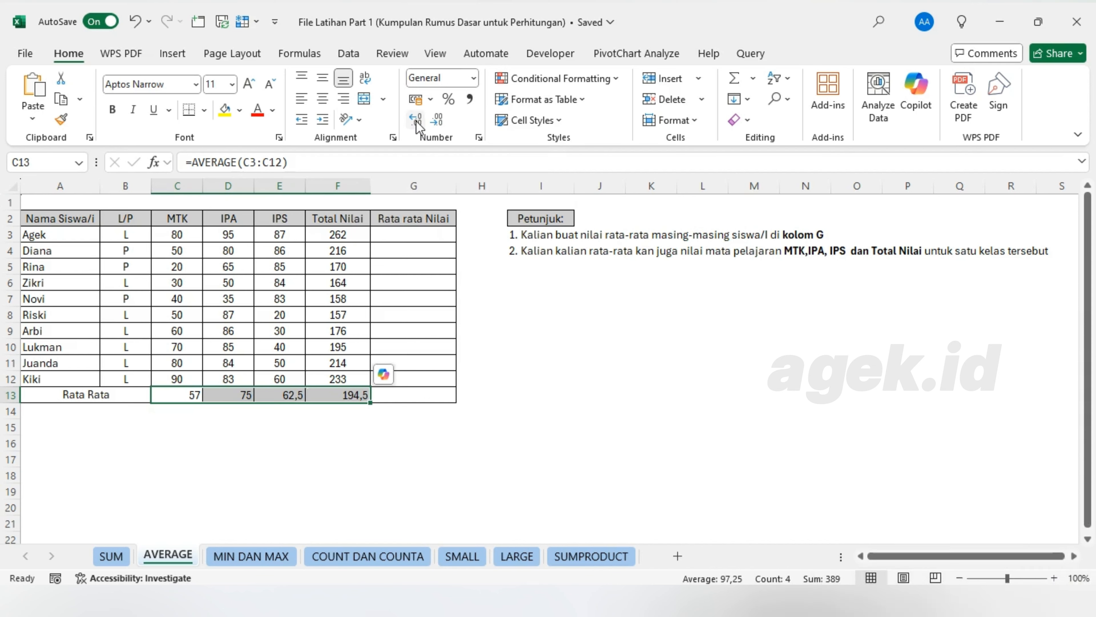
click(416, 121)
click(416, 121)
click(436, 112)
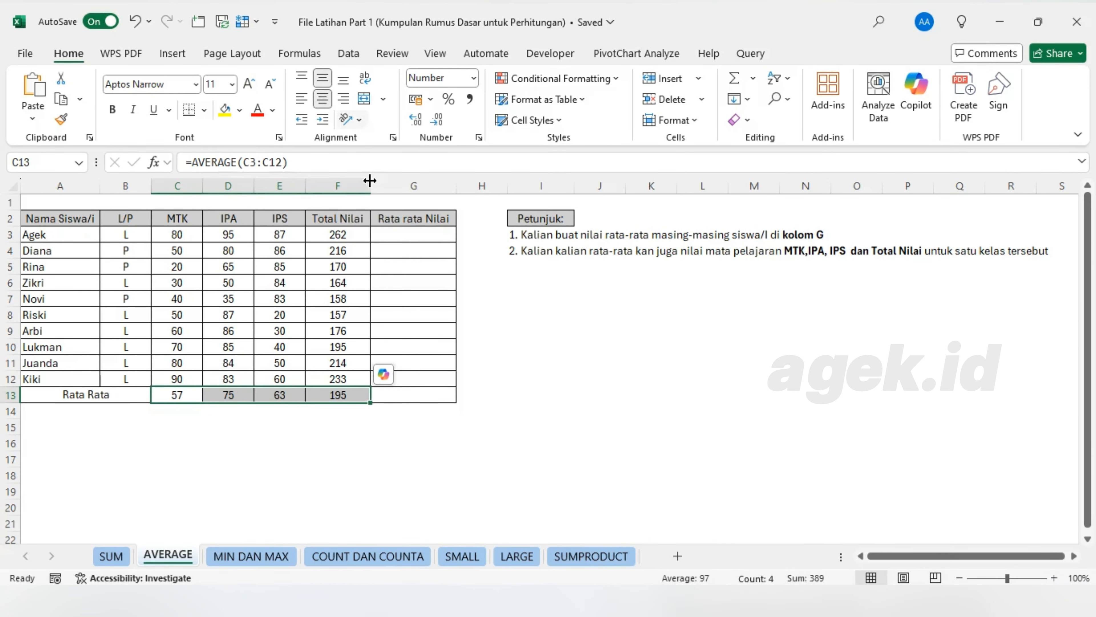
click(479, 373)
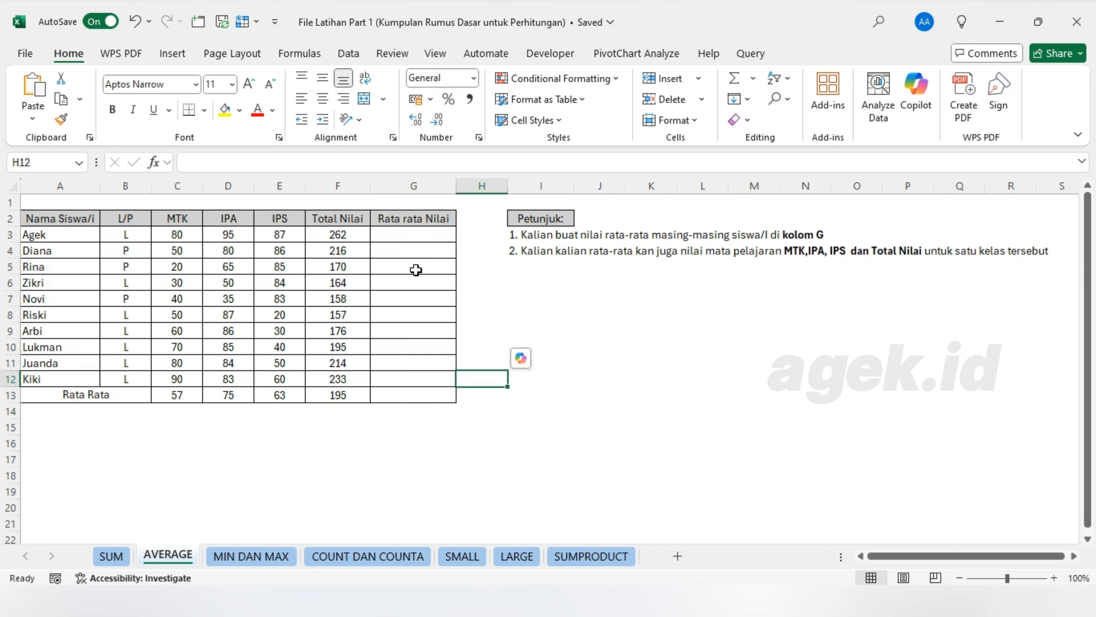
Step: Calculate the first student's average score in cell G3 with the formula =AVERAGE(C3:E3)
click(387, 237)
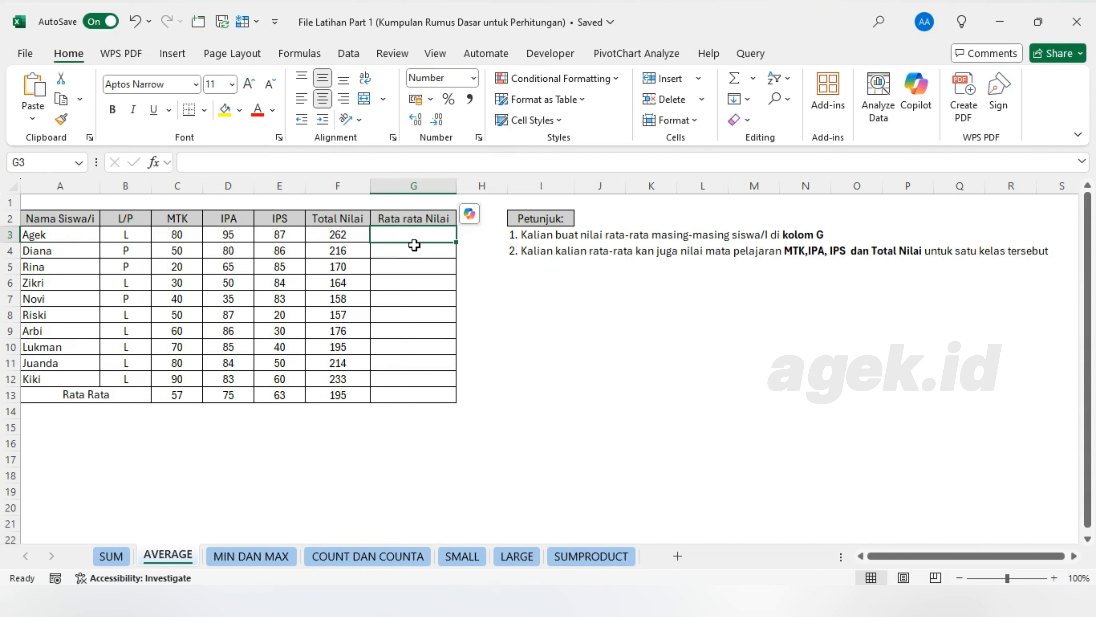
text(=AVER)
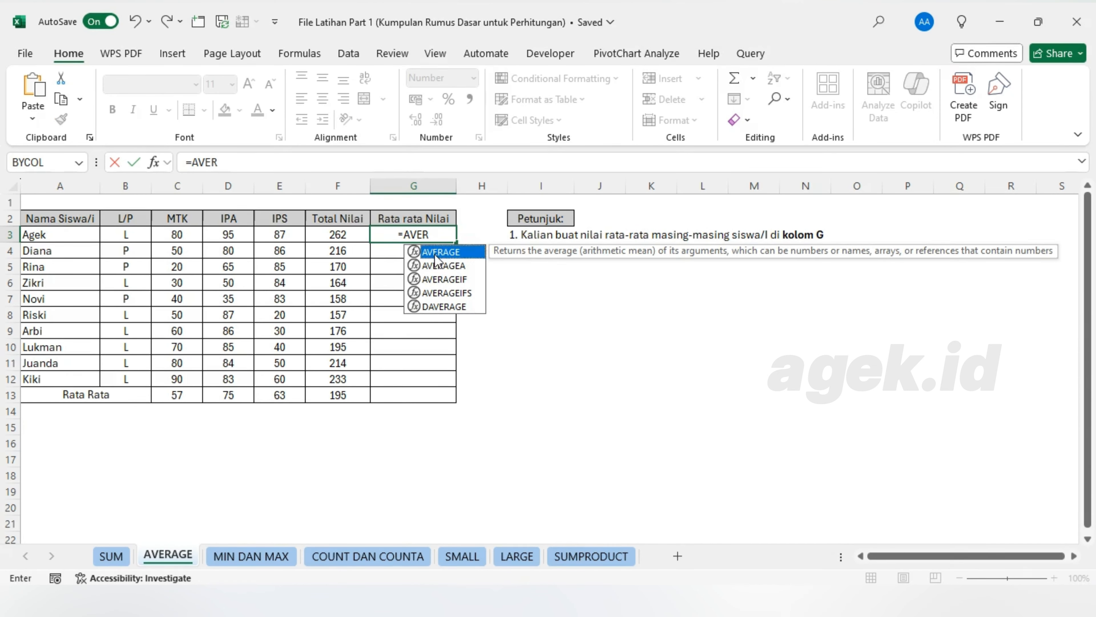
double_click(415, 249)
drag(171, 234, 276, 235)
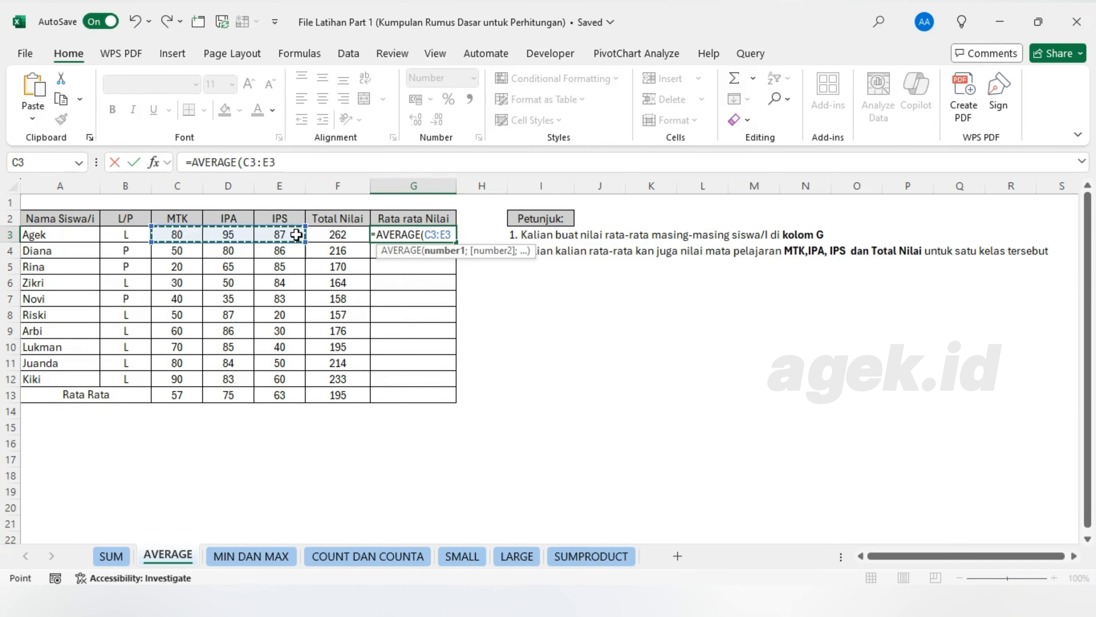
text())
key(Return)
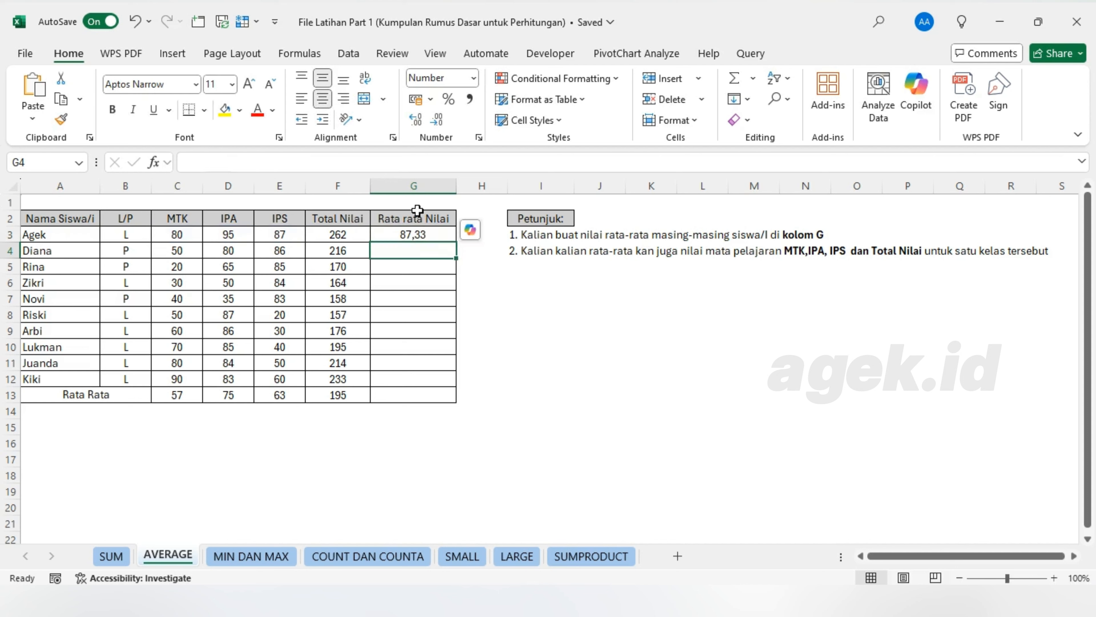
Step: Fill the average formula from G3 down through G13 to complete the Rata rata Nilai column
click(442, 238)
drag(455, 241, 445, 401)
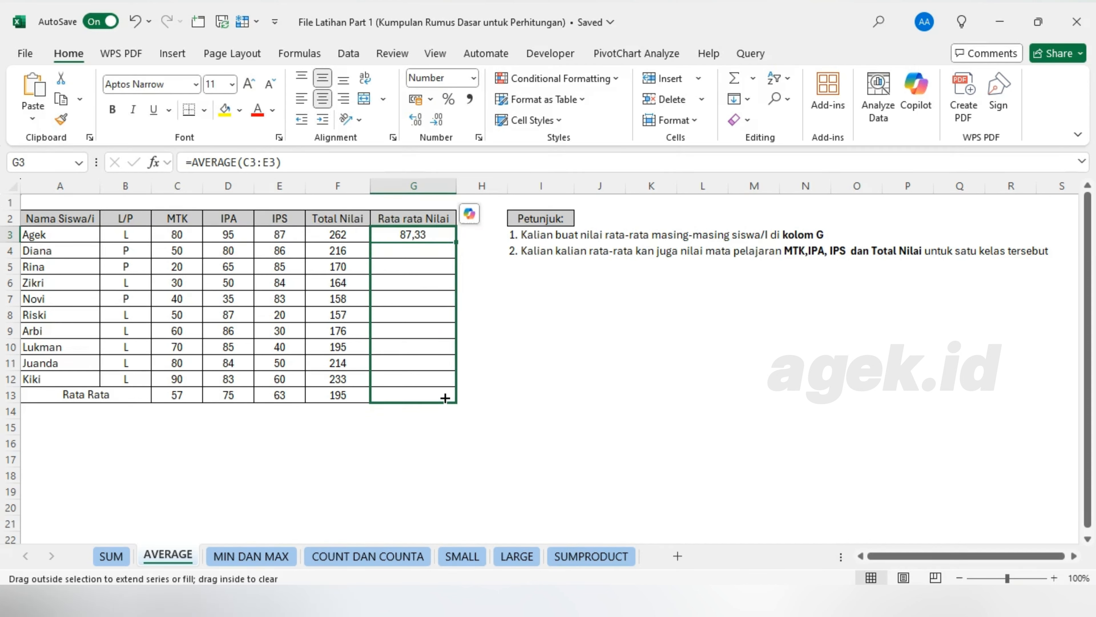
drag(445, 398, 445, 396)
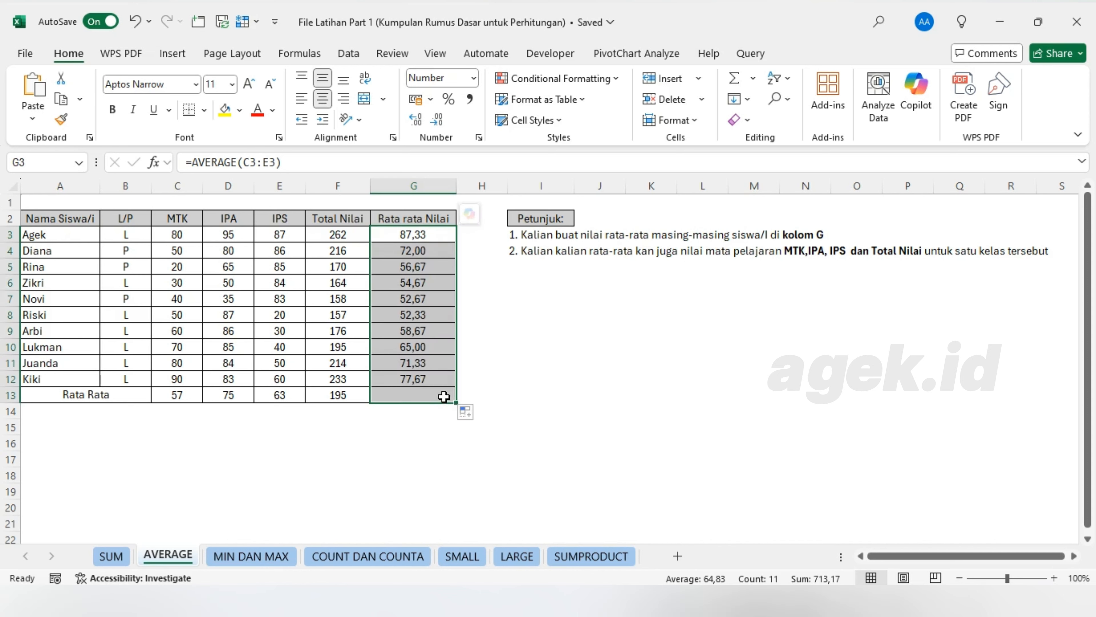
click(556, 316)
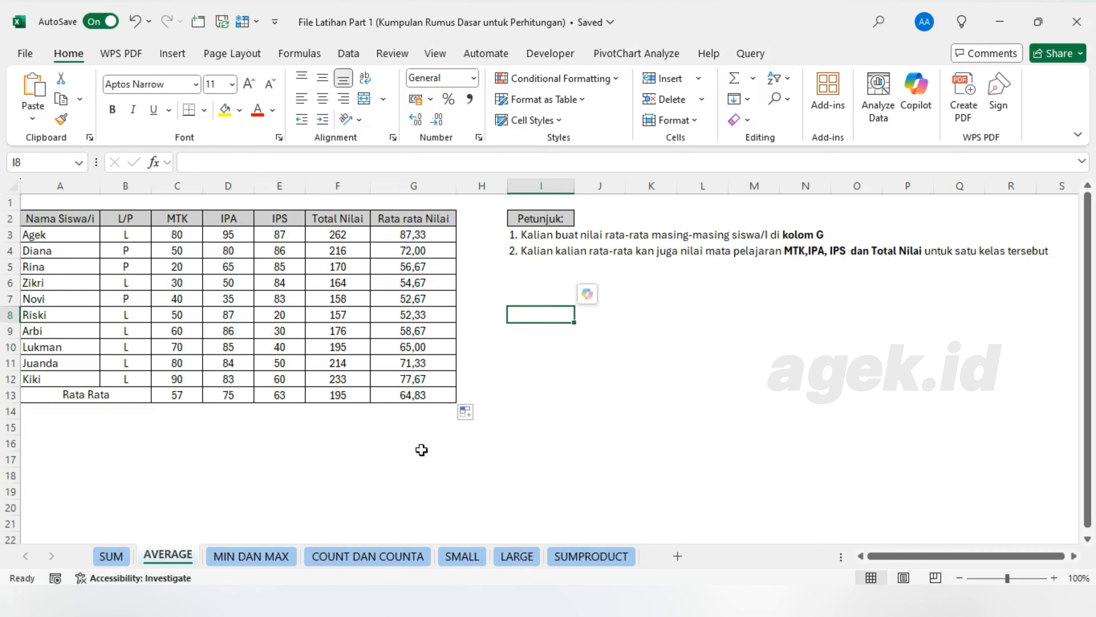
Step: On the MIN DAN MAX sheet, find the lowest Total Nilai in cell H3 with the formula =MIN(F3:F12)
click(237, 561)
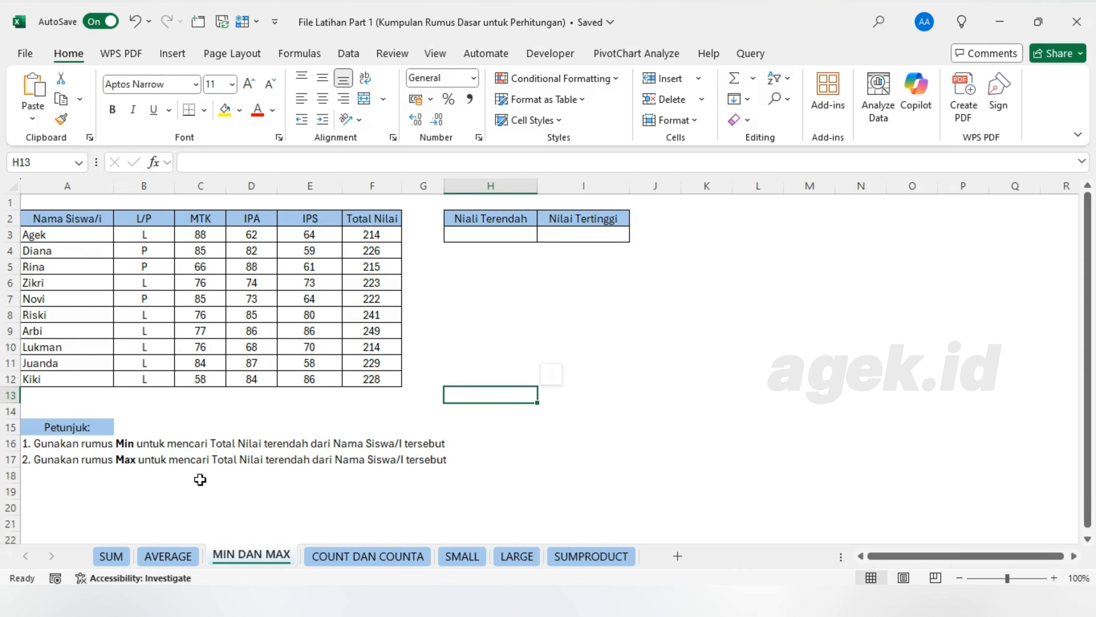
click(62, 451)
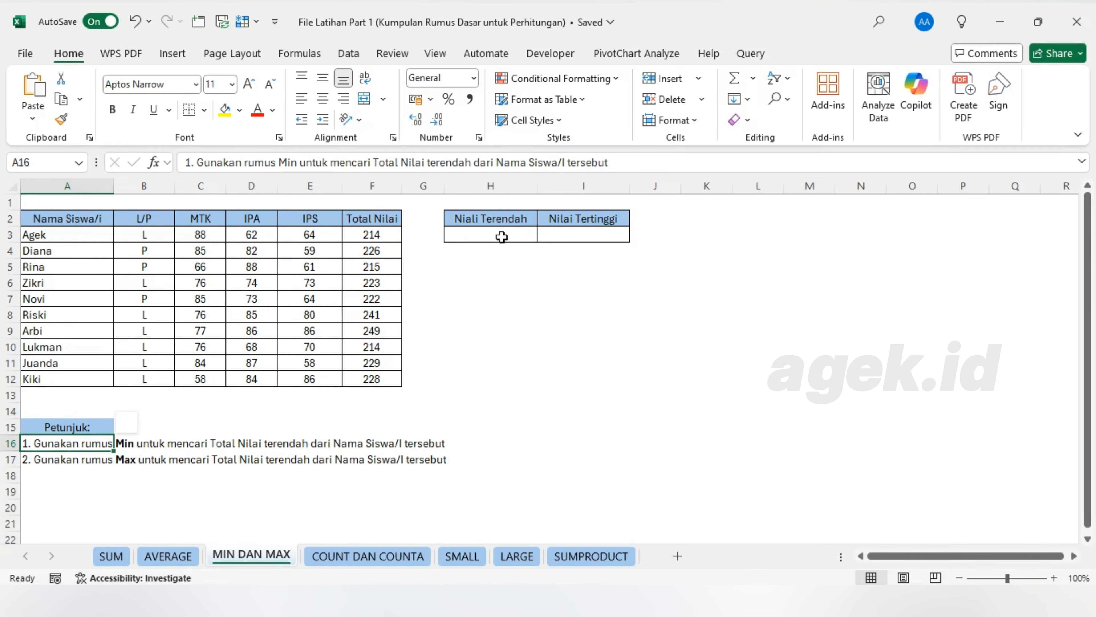
click(418, 263)
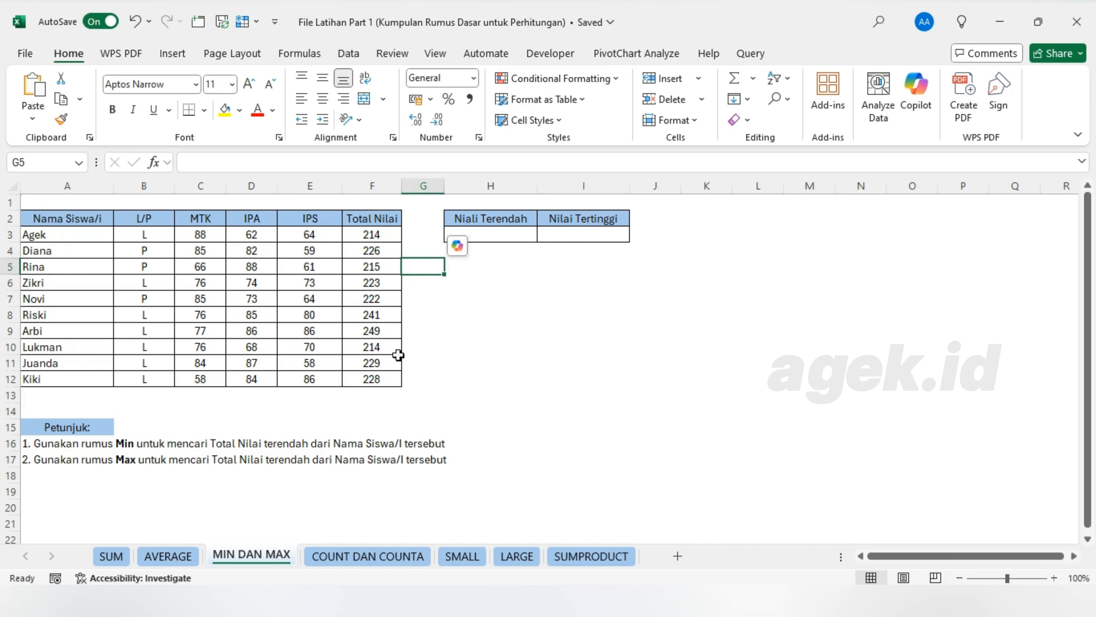
drag(384, 218, 387, 376)
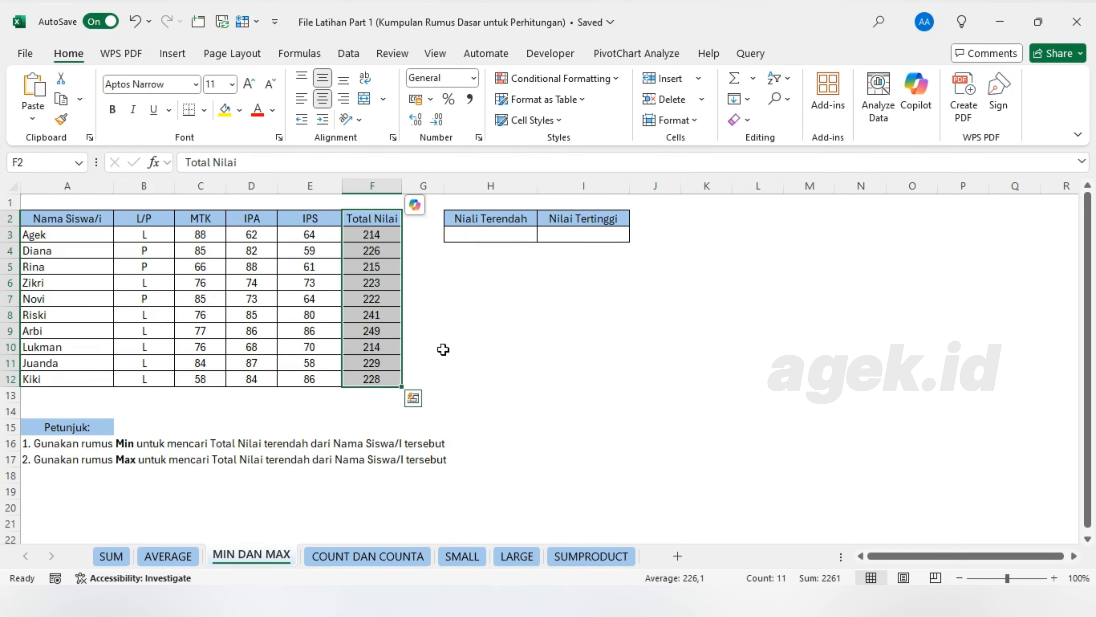
click(482, 235)
text(=)
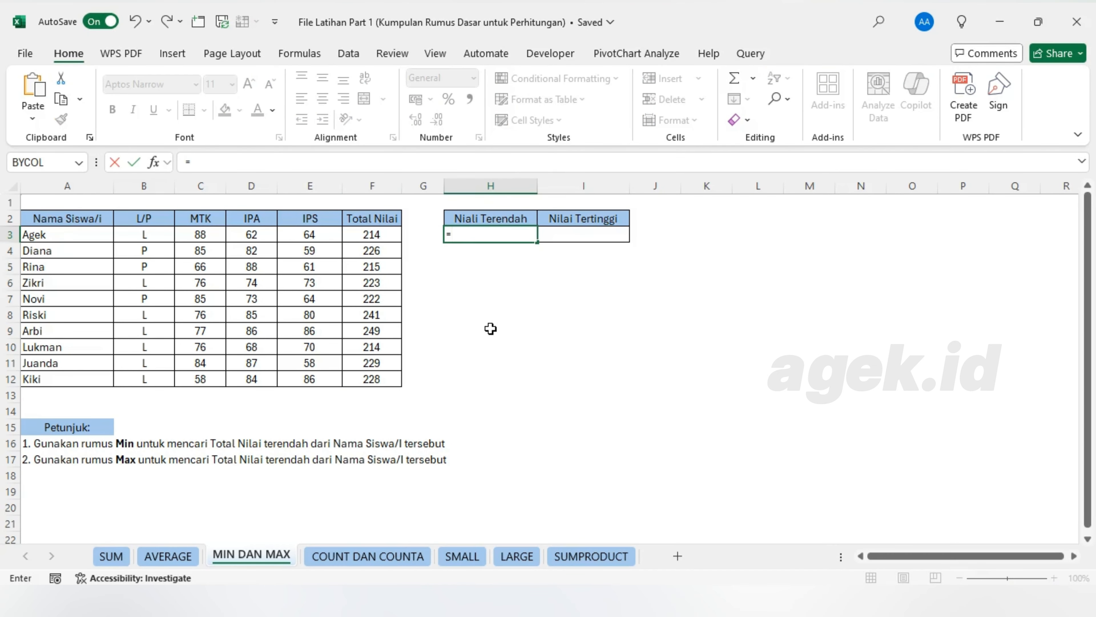
text(MIN()
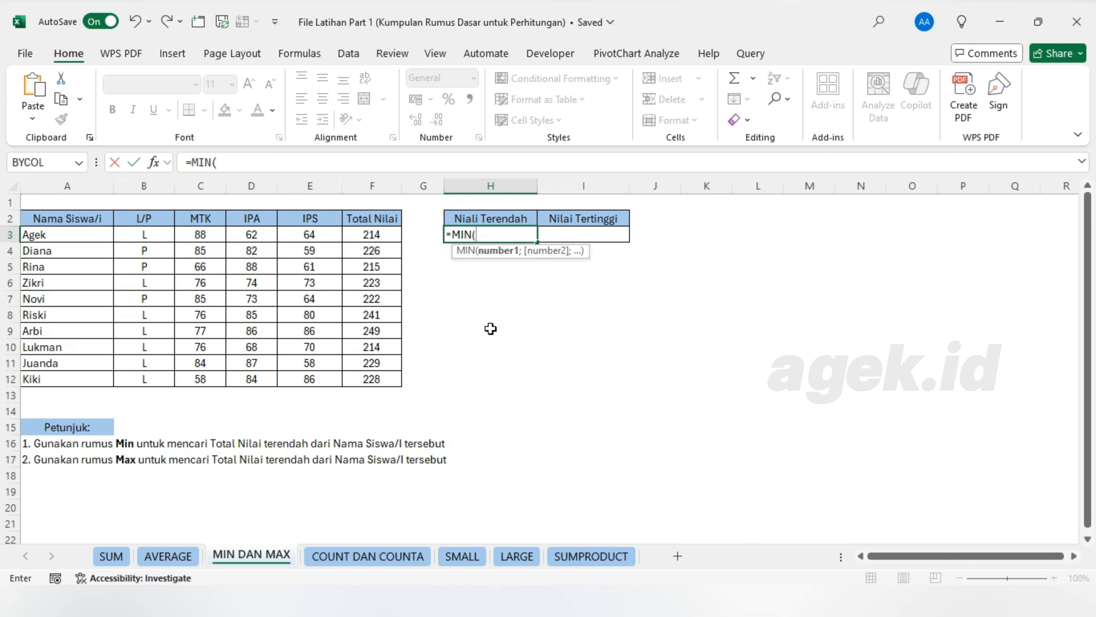
drag(382, 235, 362, 379)
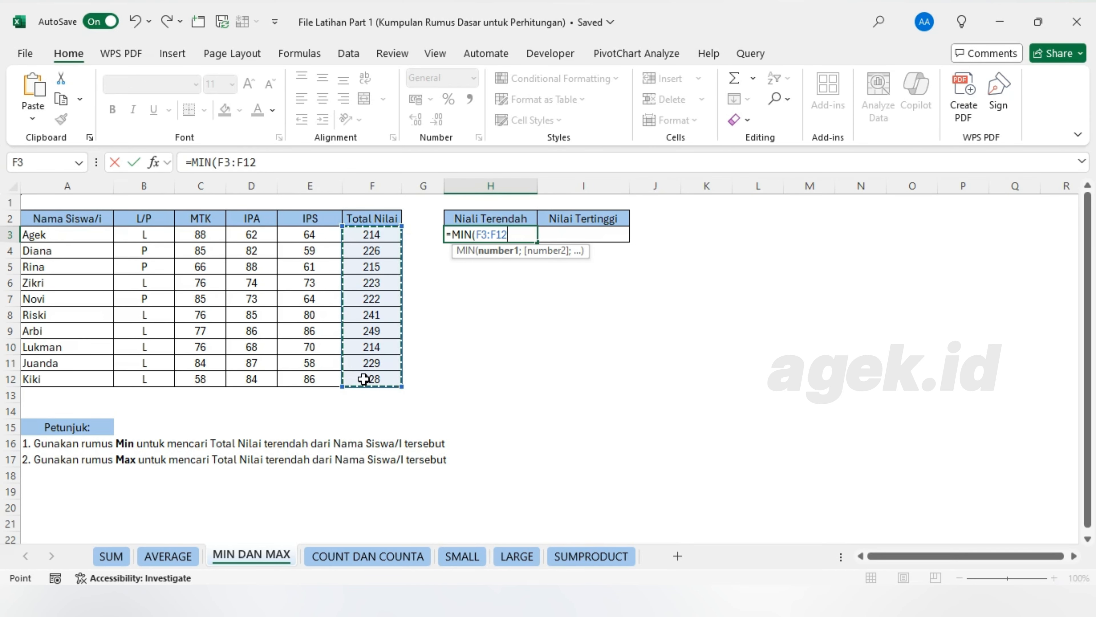
text())
key(Return)
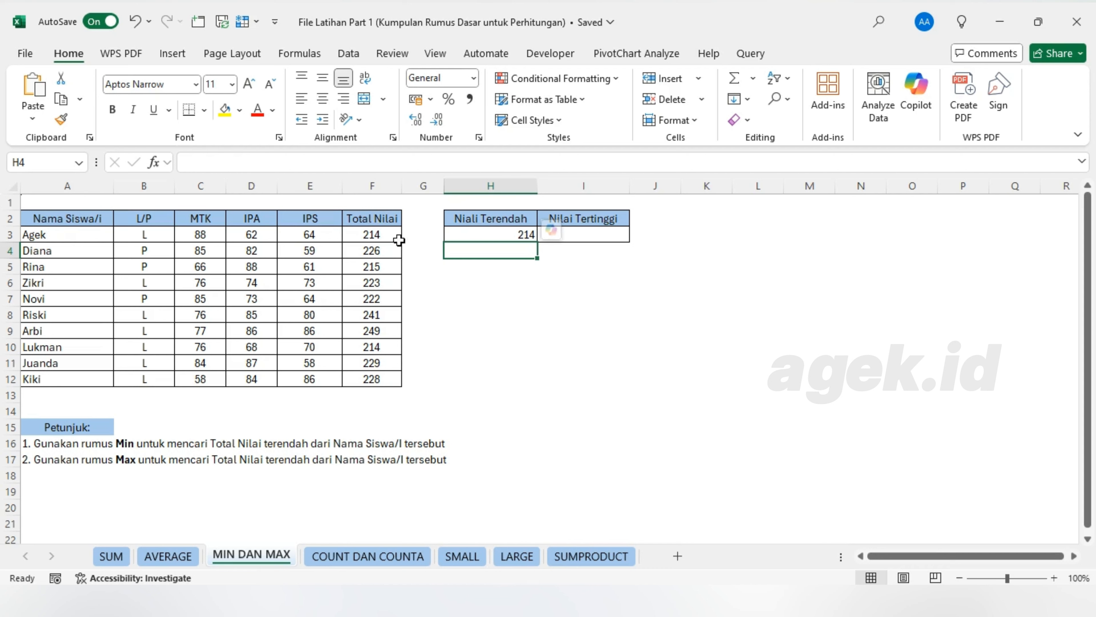
click(373, 220)
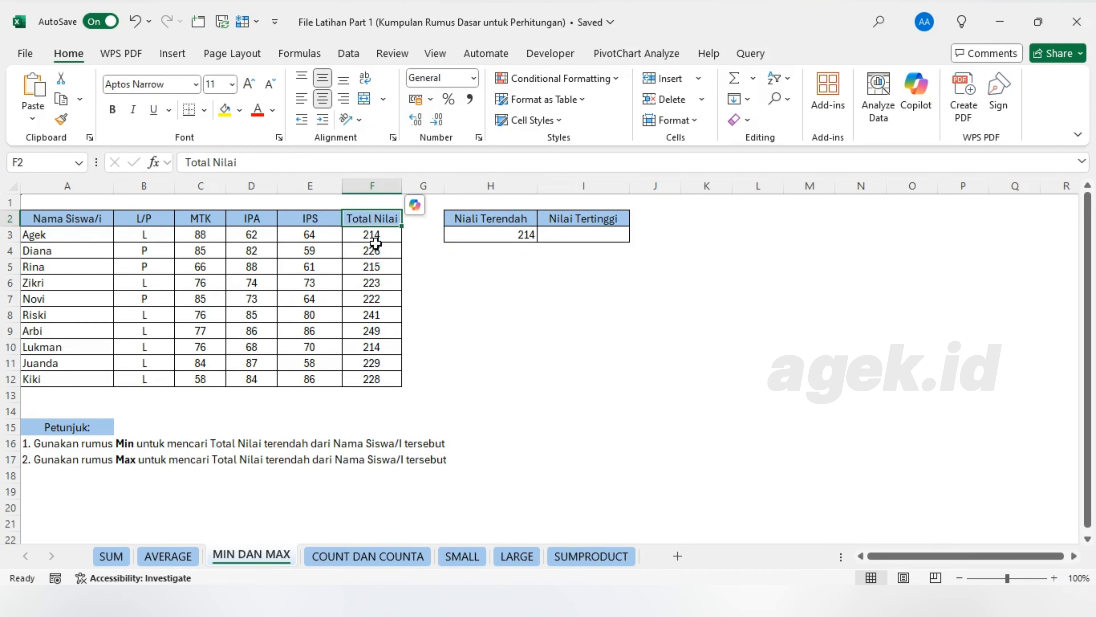
click(479, 277)
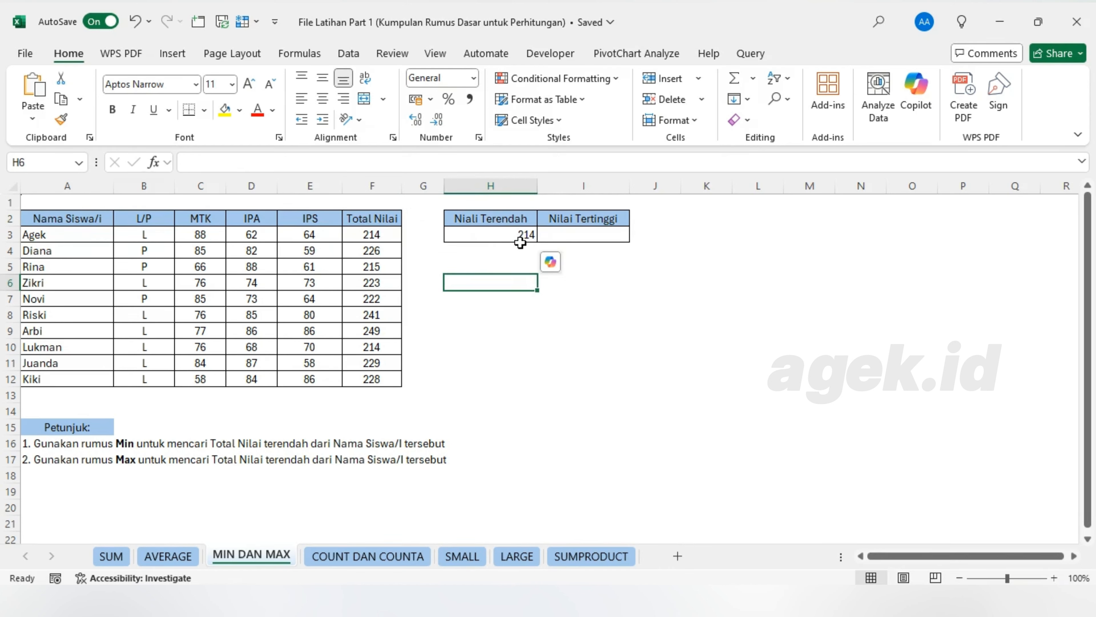
Step: Find the highest Total Nilai in cell I3 with the formula =MAX(F3:F12)
click(569, 235)
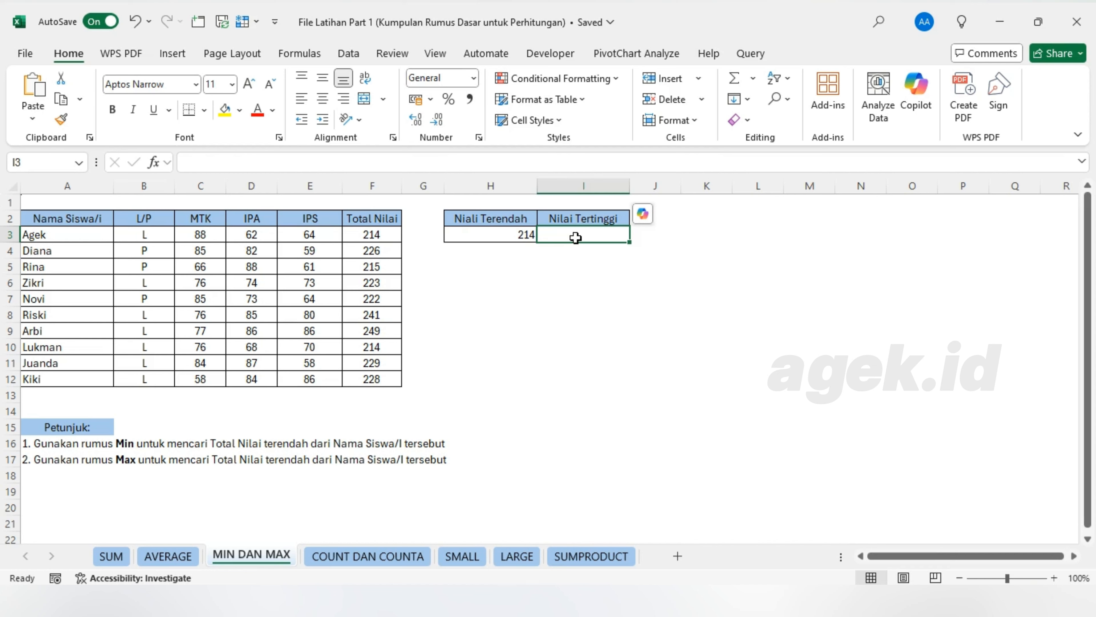
text(=)
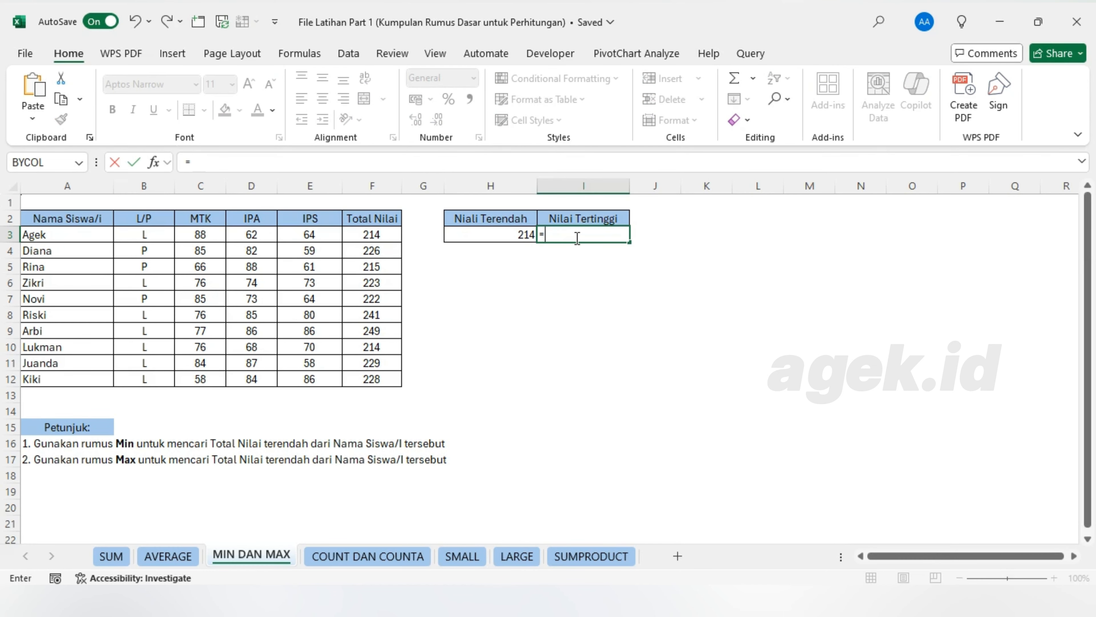
text(MAX()
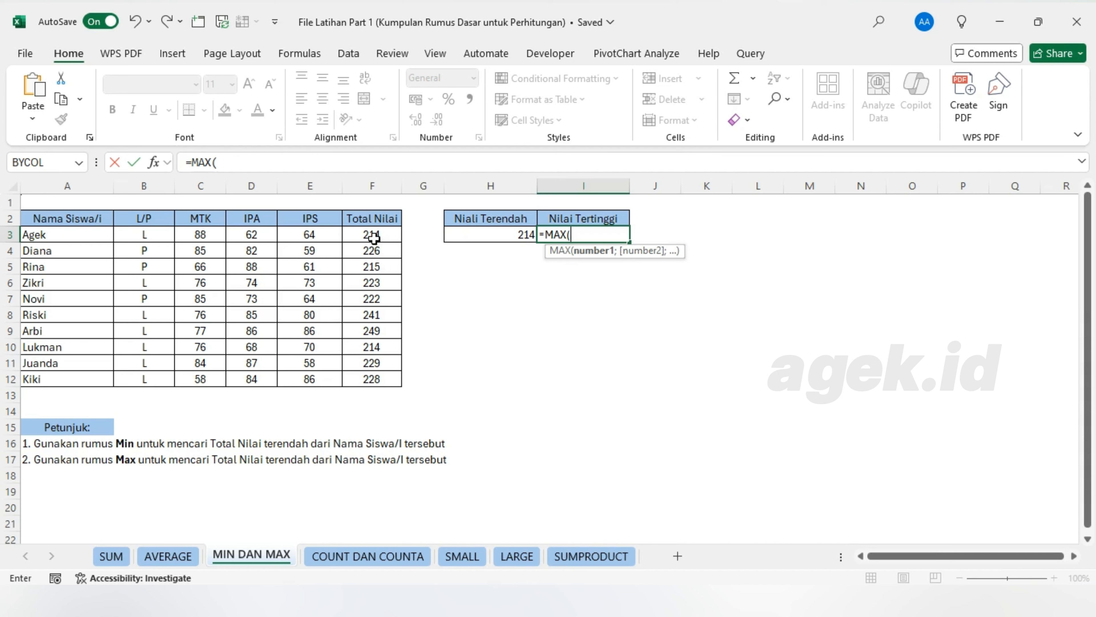
drag(373, 234, 374, 380)
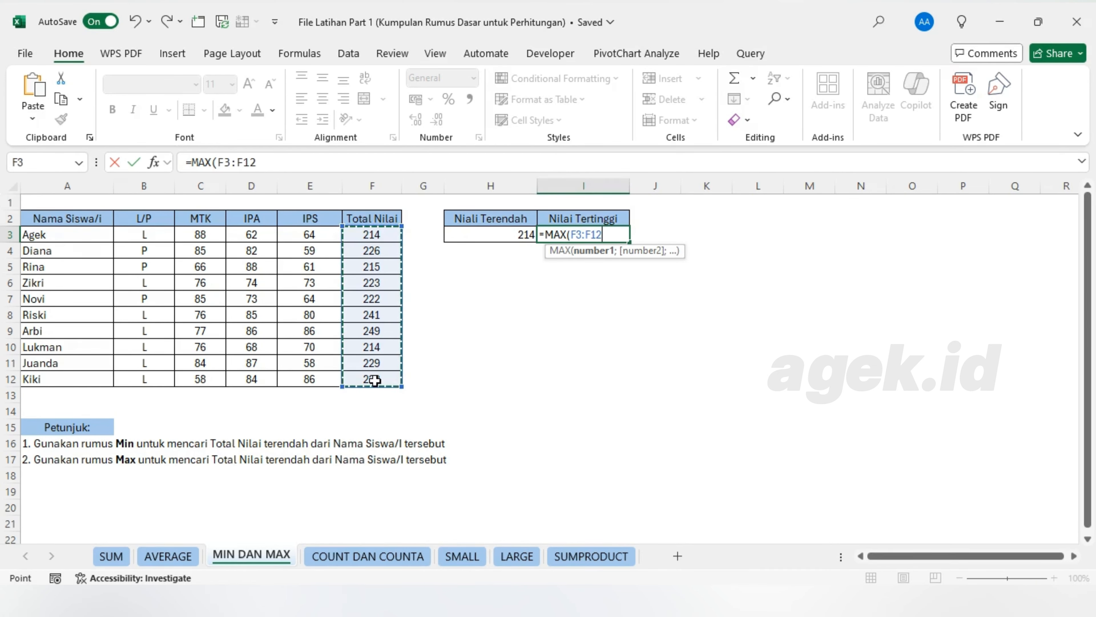
text())
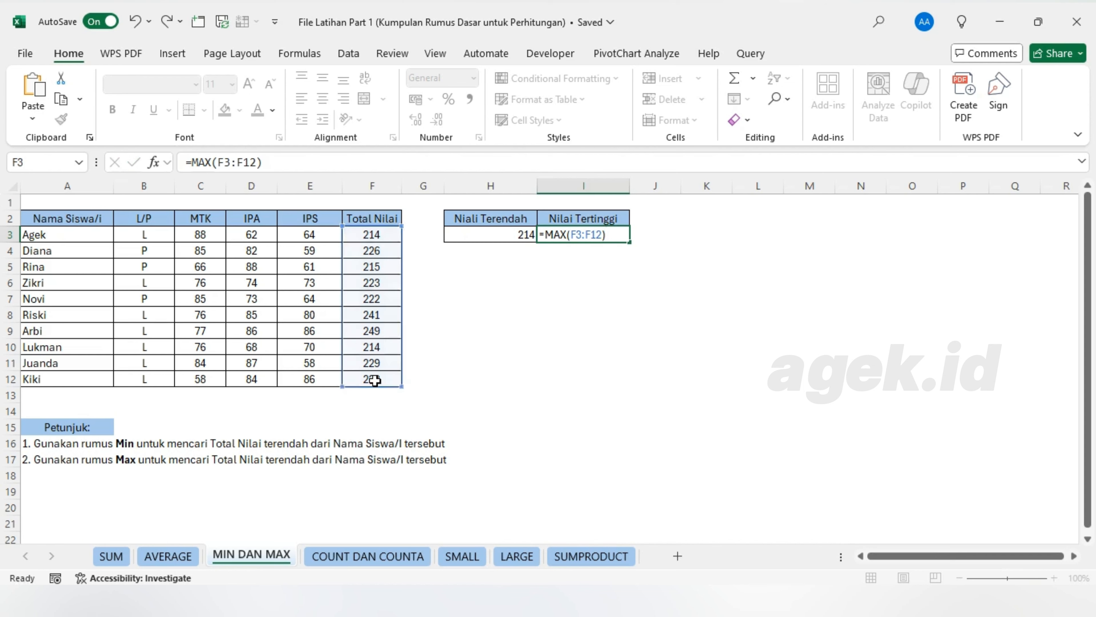
key(Return)
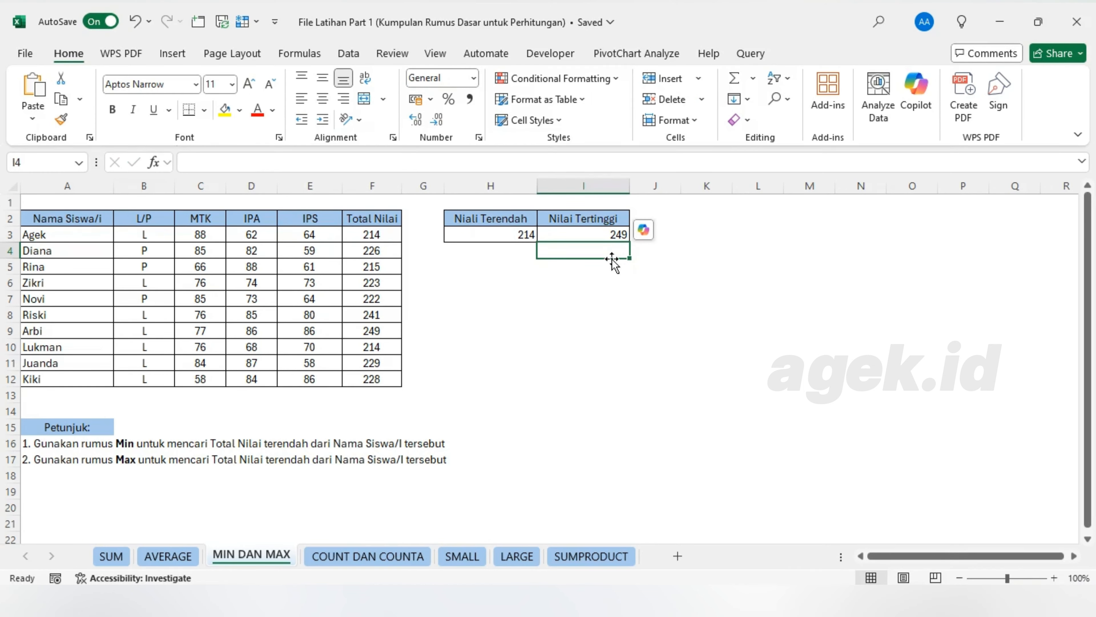
click(544, 358)
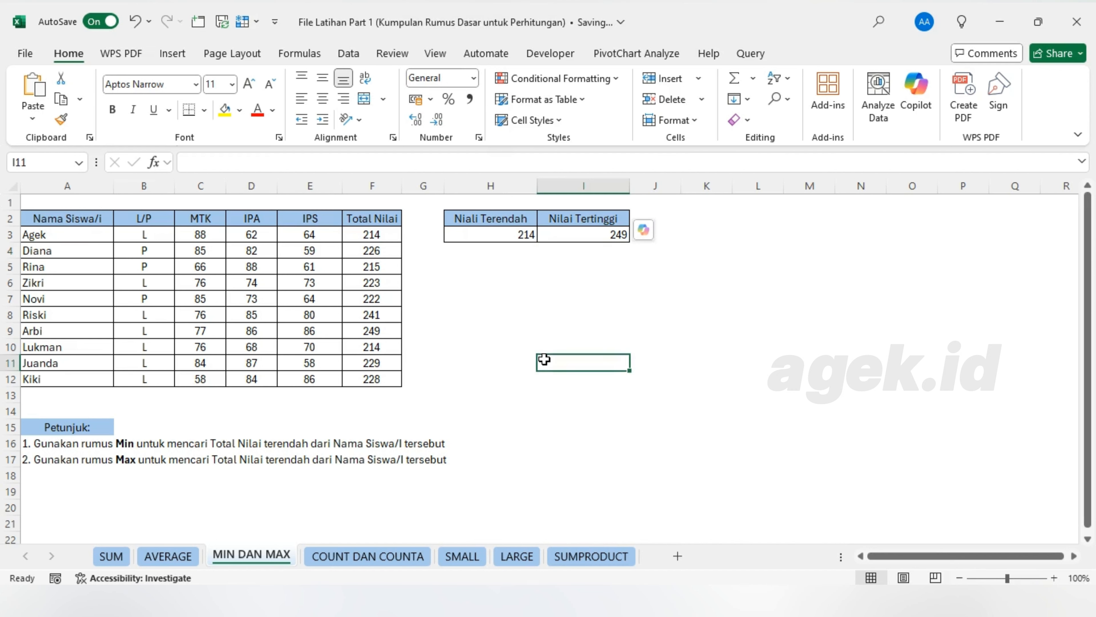
Step: On the COUNT DAN COUNTA sheet, count the sales staff in cell K2 with the formula =COUNT(B3:B14)
click(367, 557)
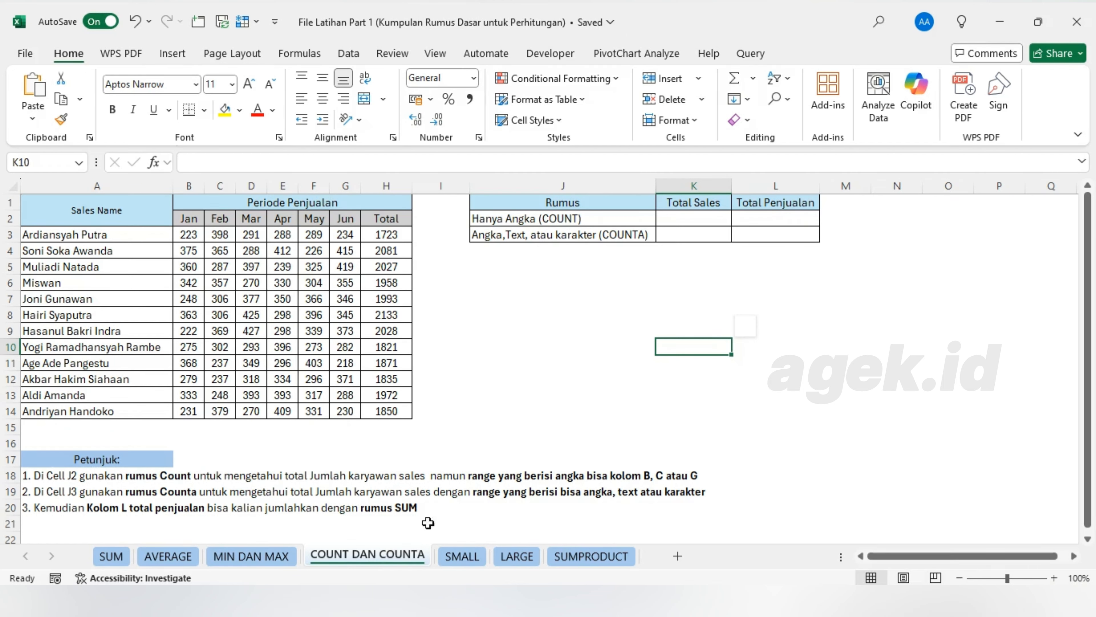
click(467, 427)
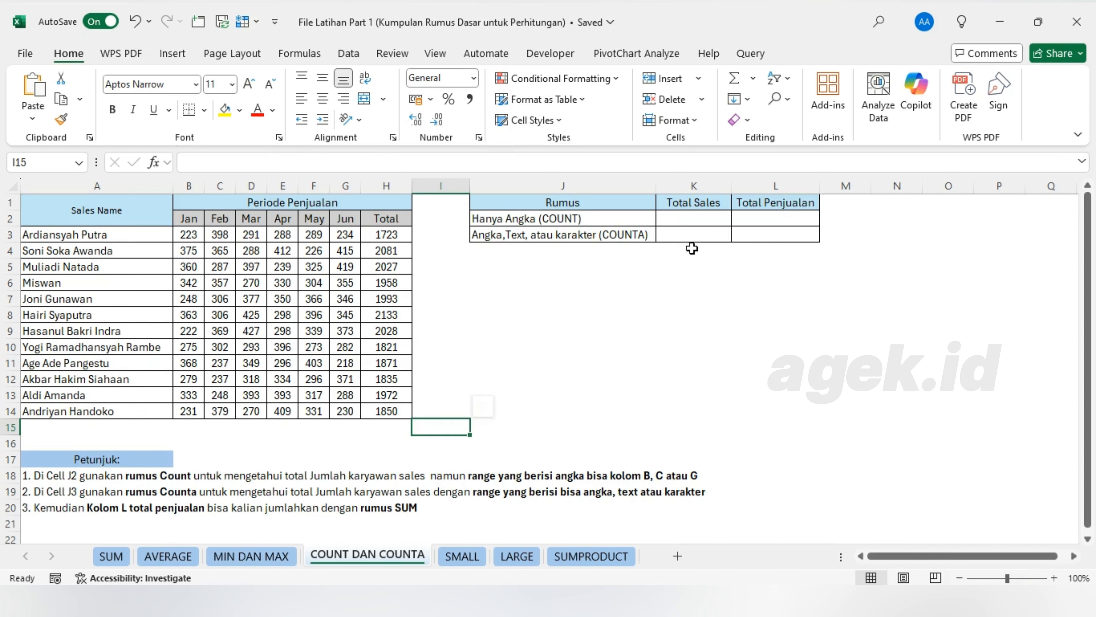
click(688, 217)
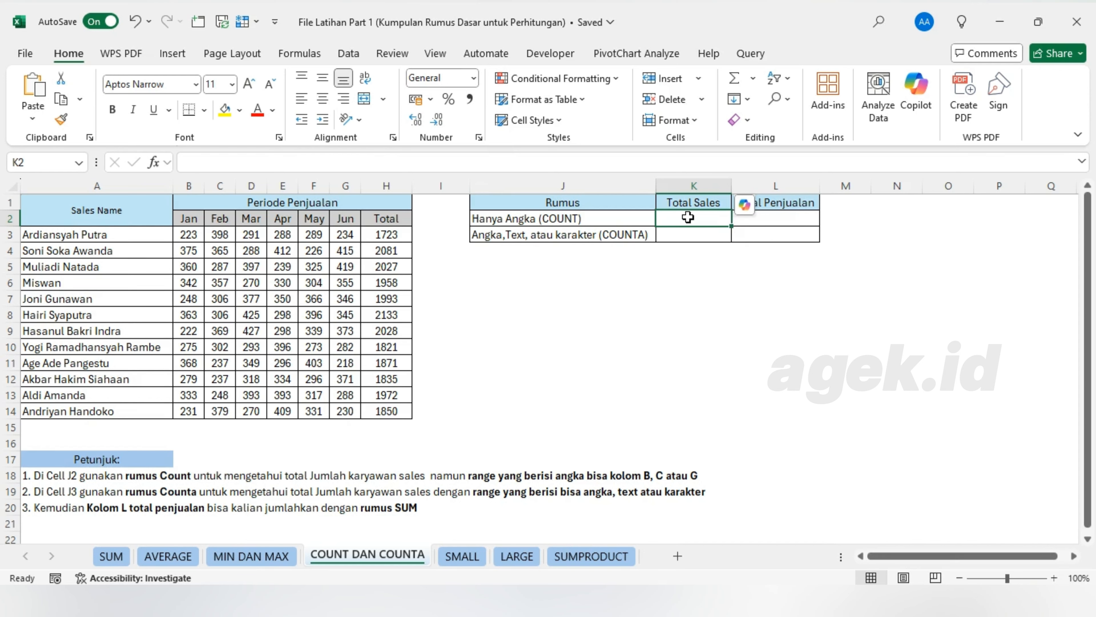
text(=)
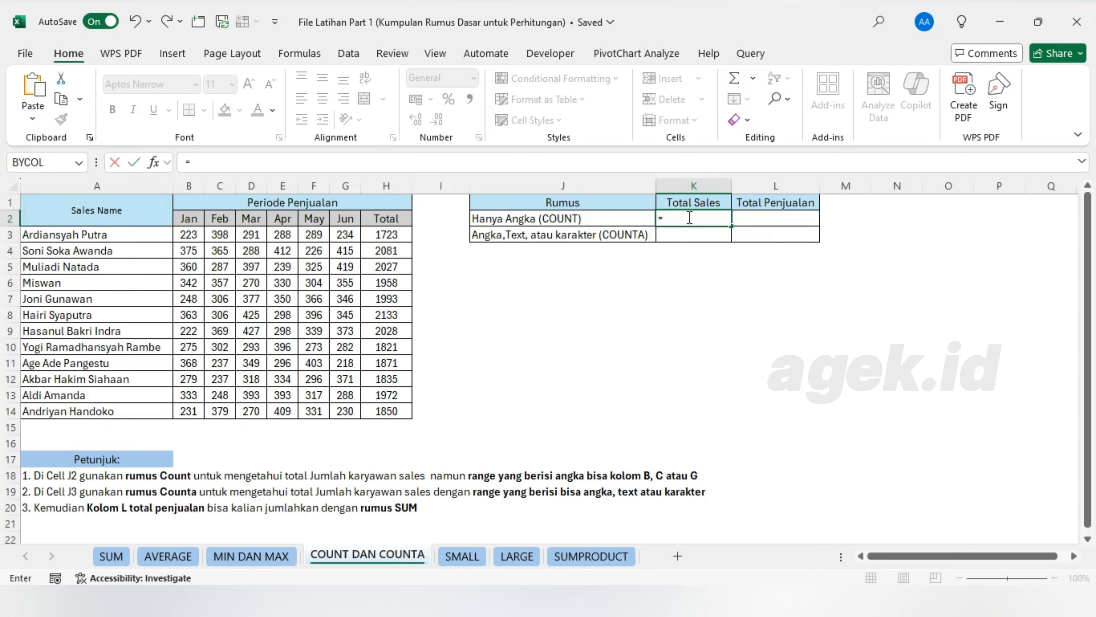
text(COUNT)
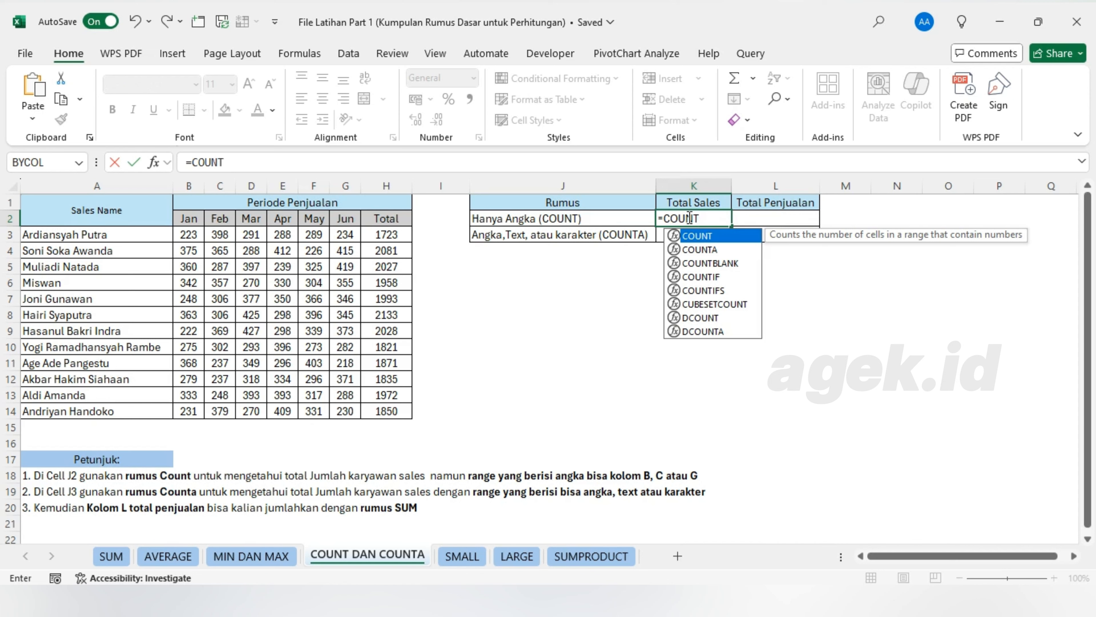
text(()
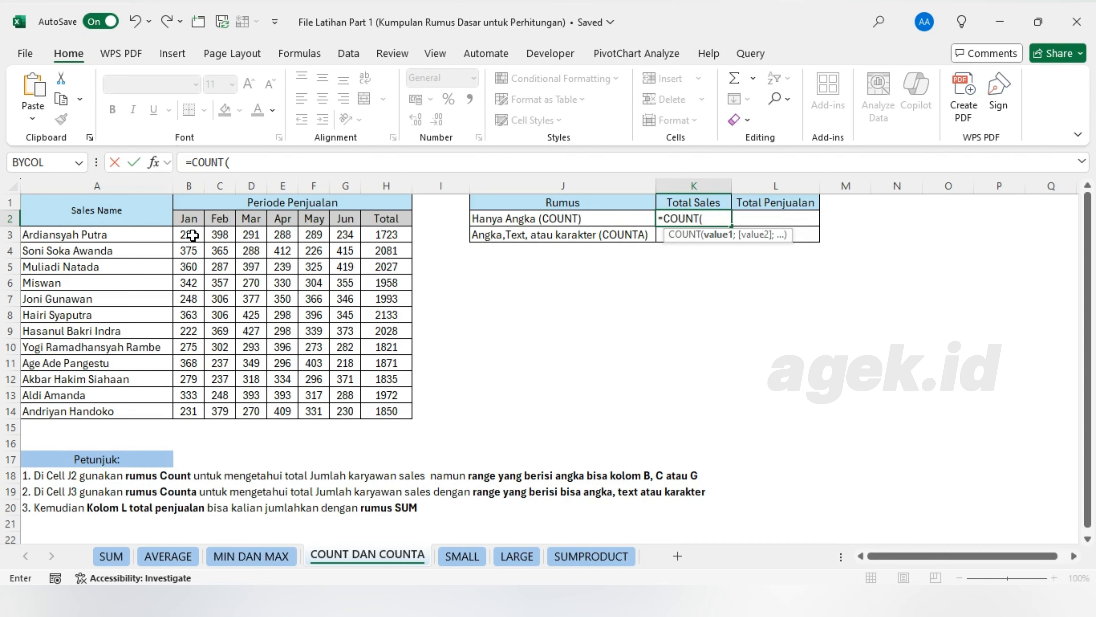
drag(192, 235, 202, 411)
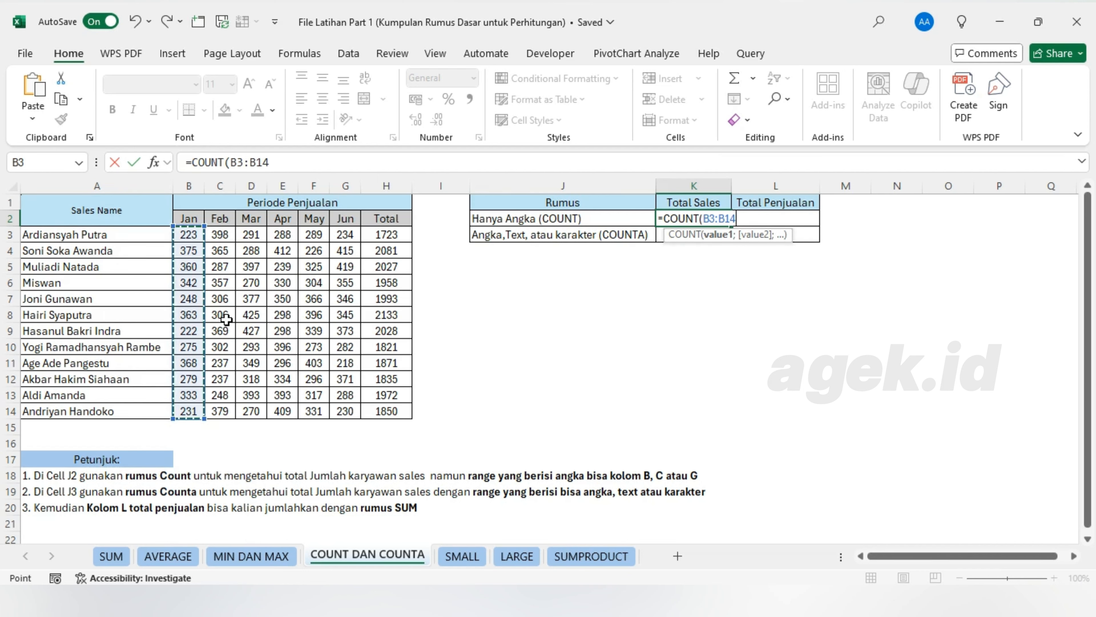
text())
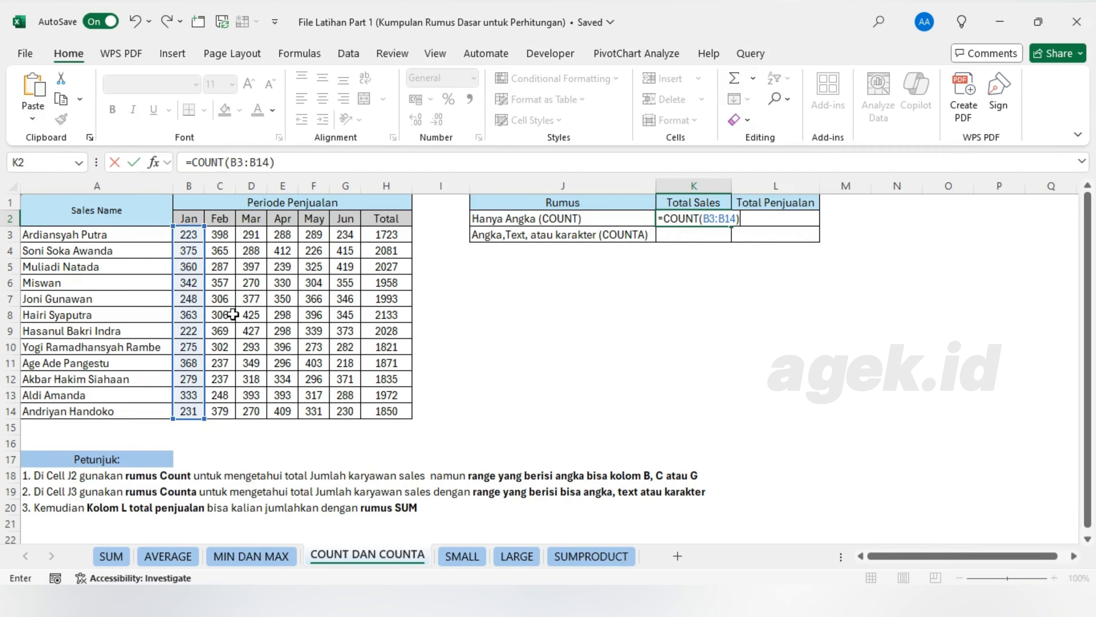
key(Return)
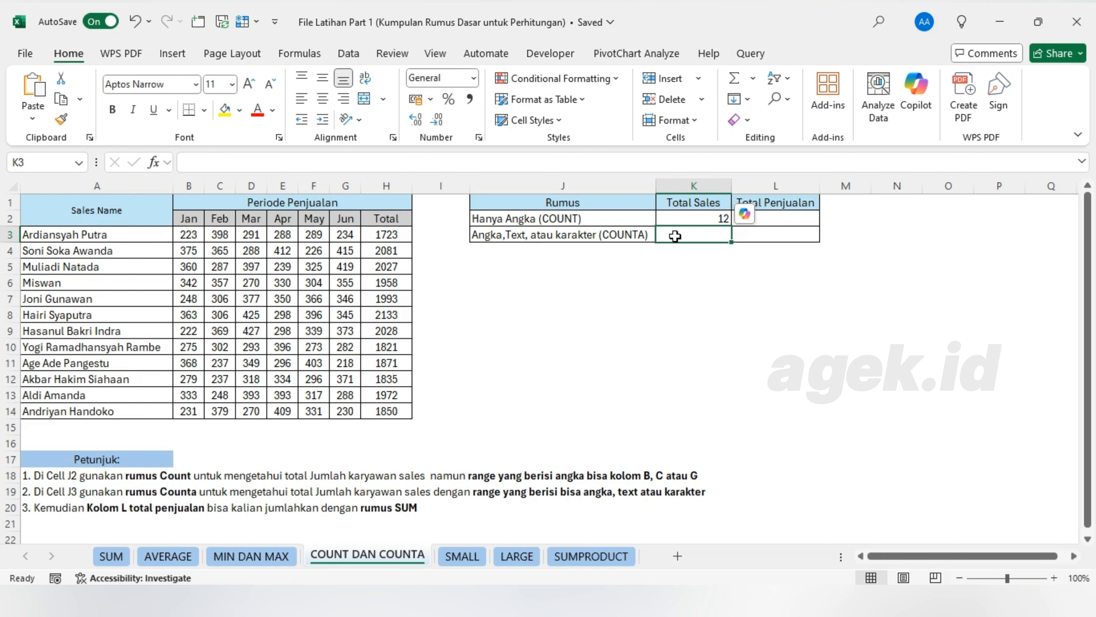
Step: Count the sales names in cell K3 with the formula =COUNTA(A3:A14)
text(=COUN)
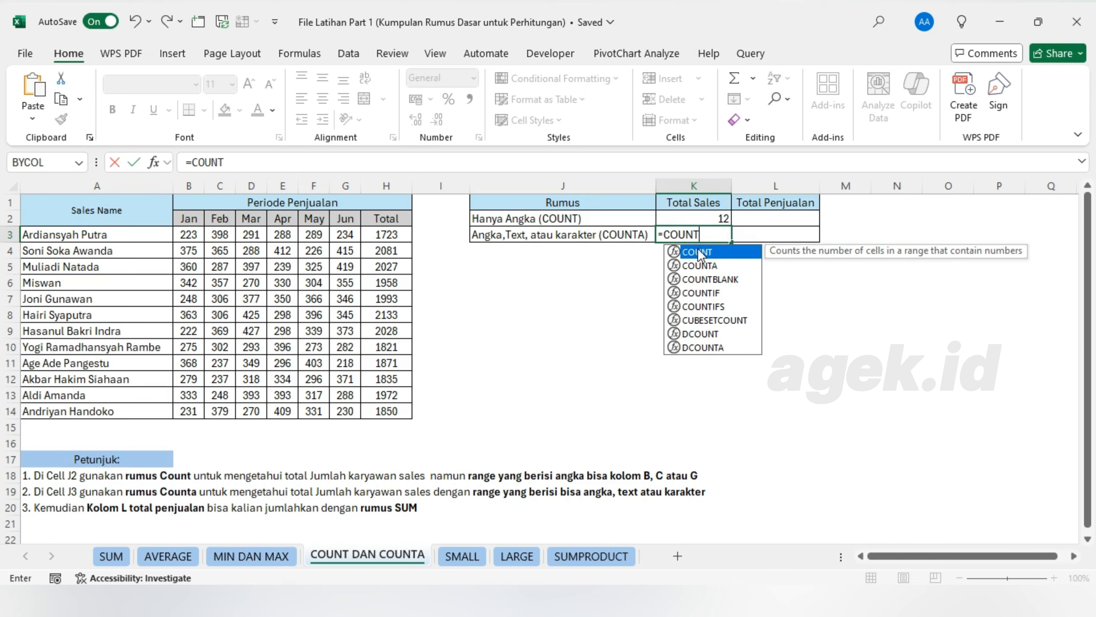
text(T)
double_click(699, 266)
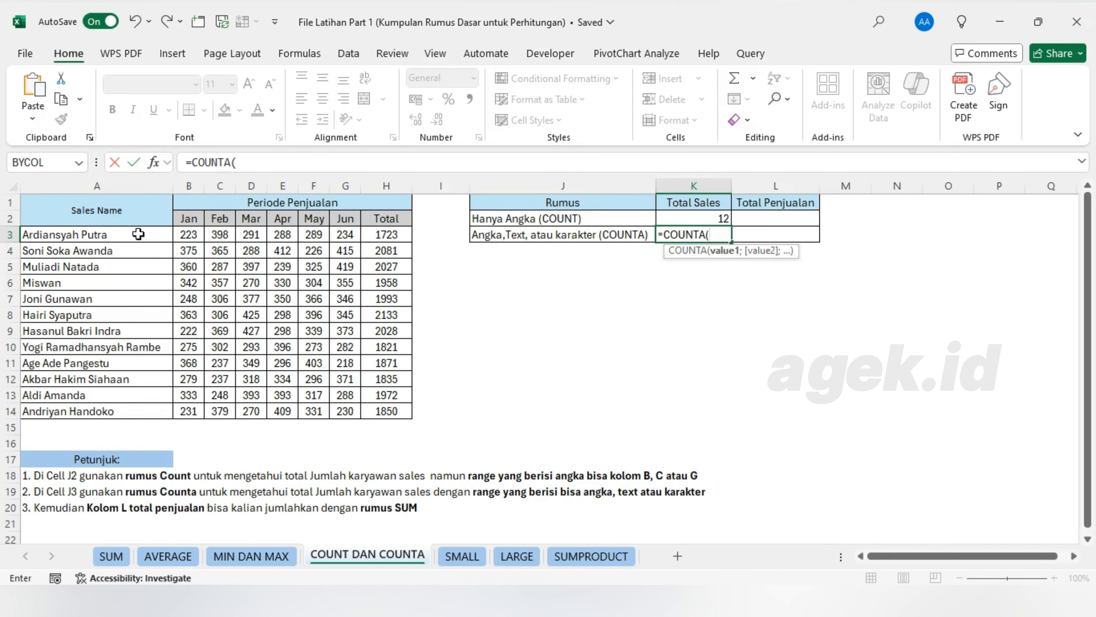
drag(138, 235, 115, 408)
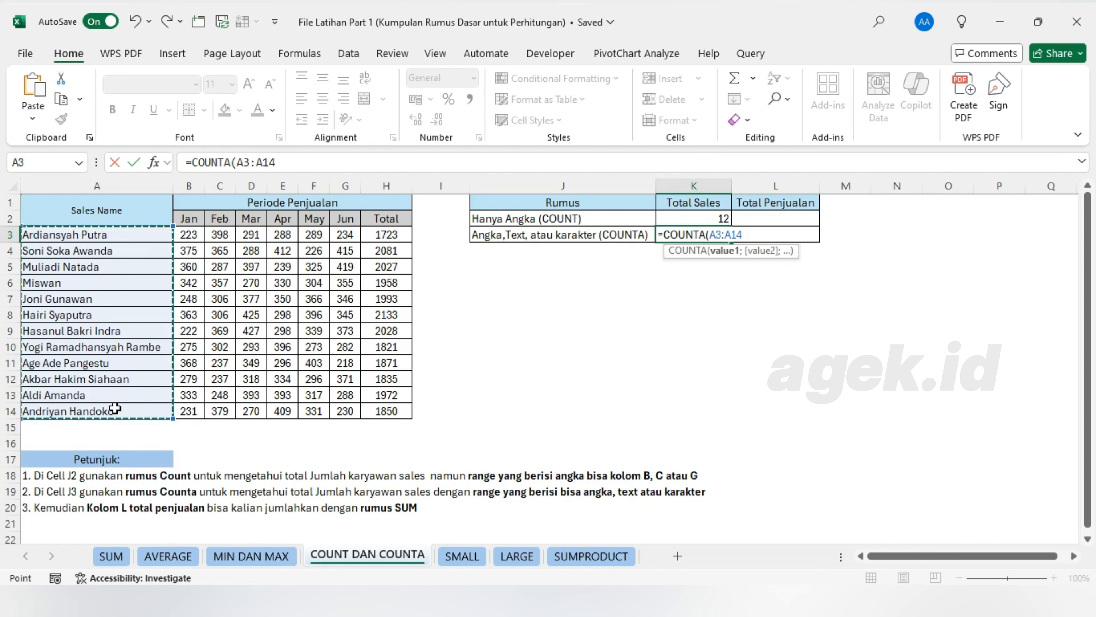
text())
key(Return)
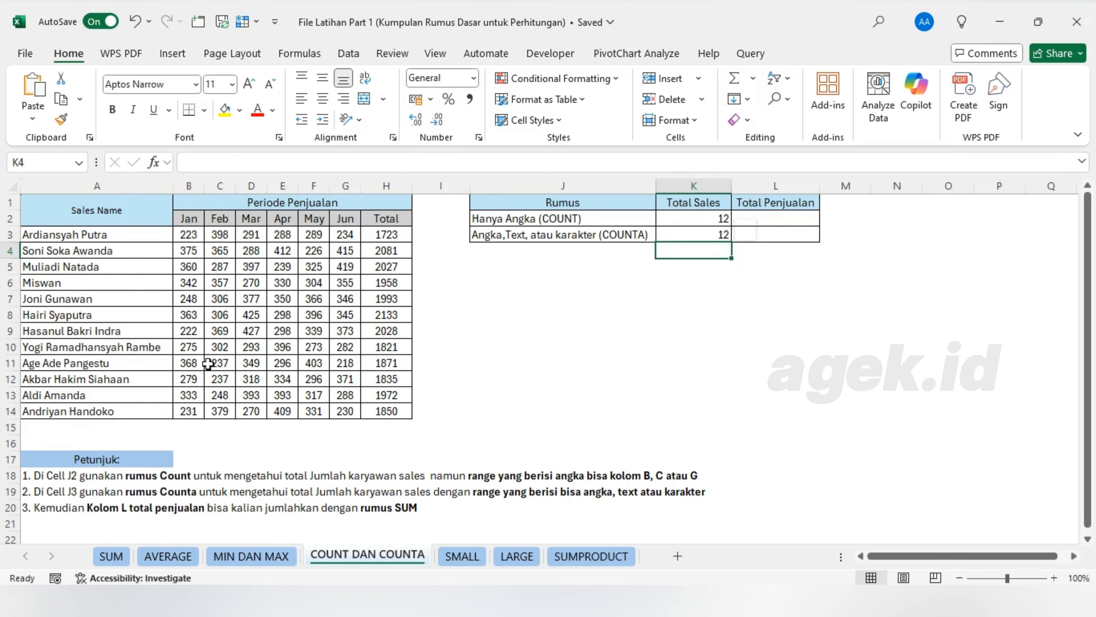
click(780, 222)
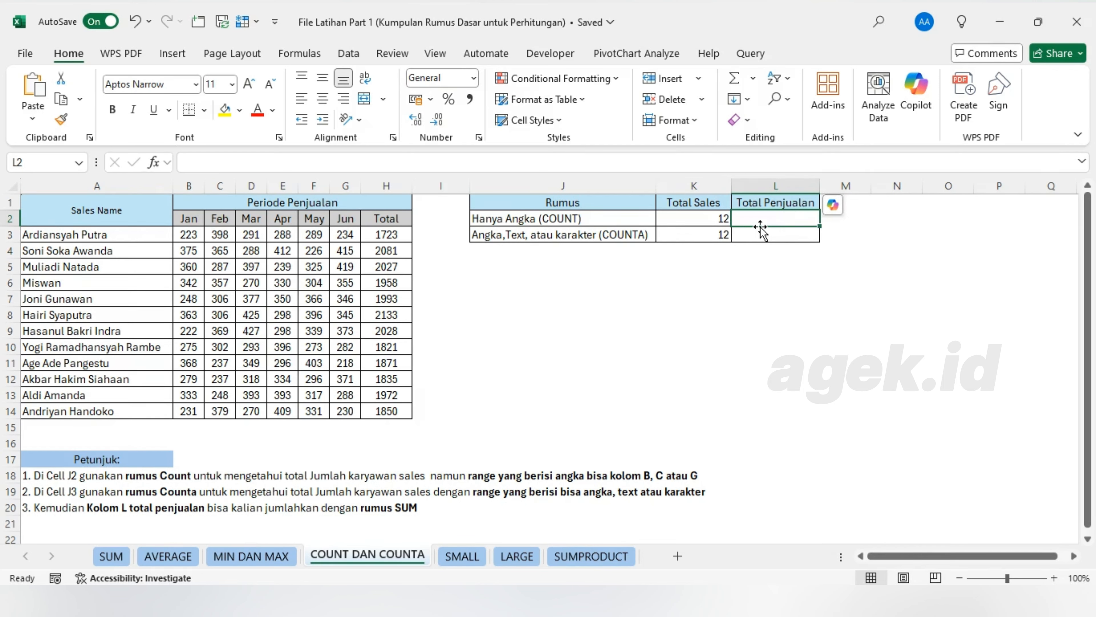
text(=)
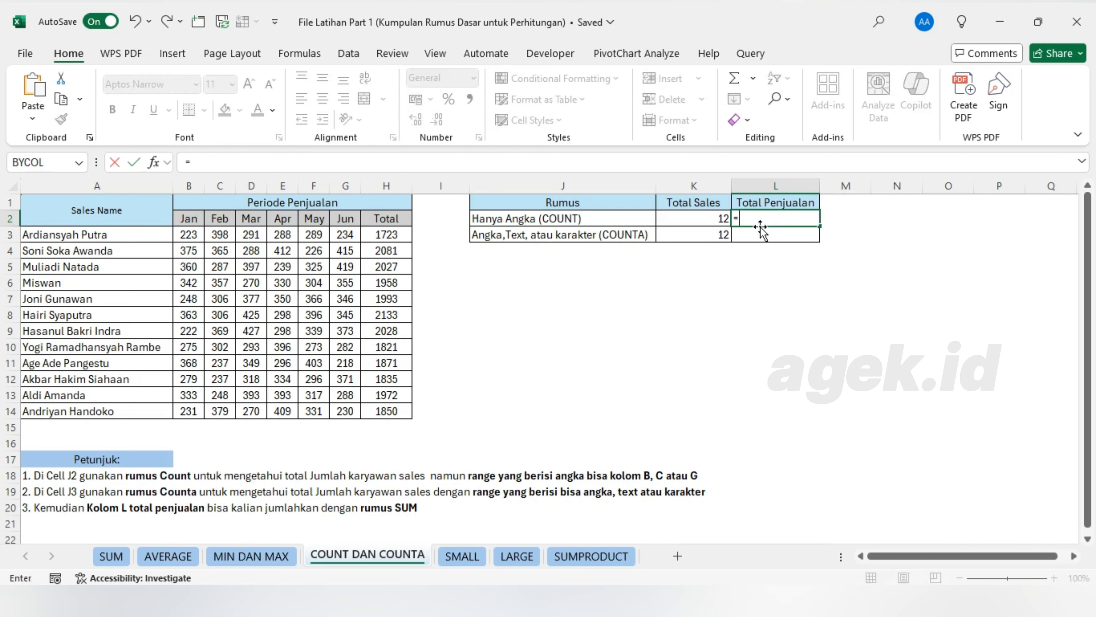
text(SUM)
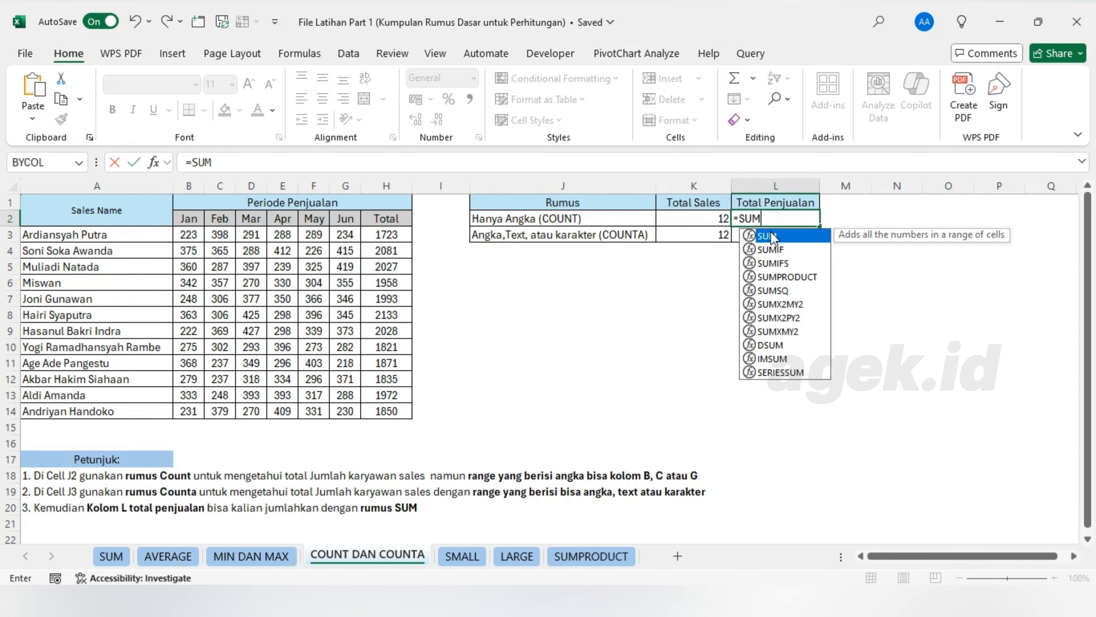
key(BackSpace)
key(BackSpace)
key(BackSpace)
key(BackSpace)
key(Return)
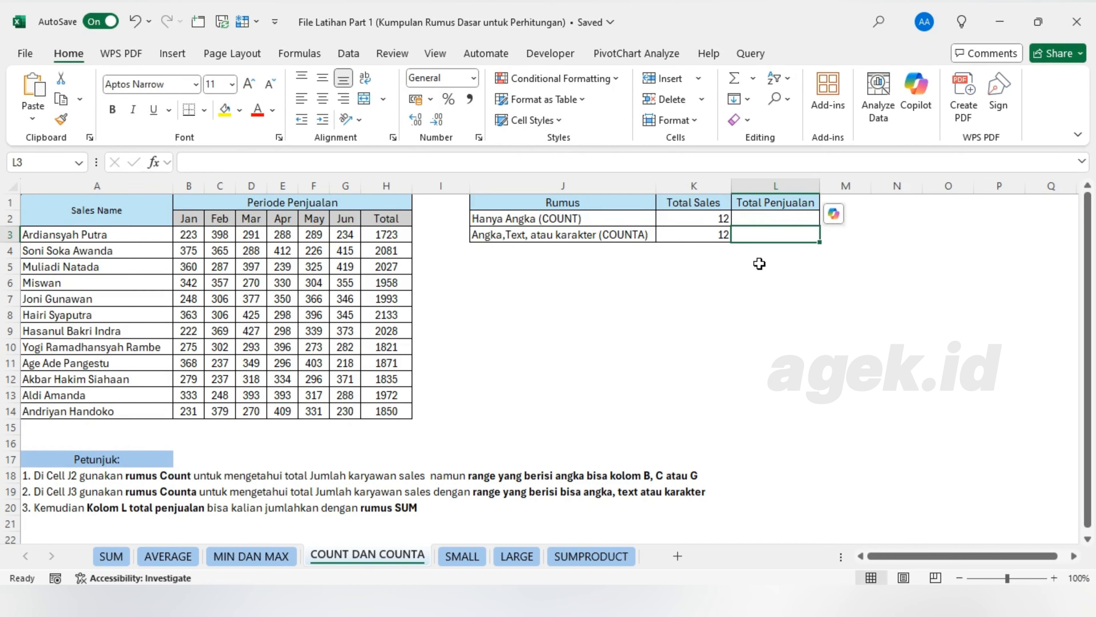
Step: Add up the Total column in cell L2 under Total Penjualan with the formula =SUM(H3:H14)
click(790, 217)
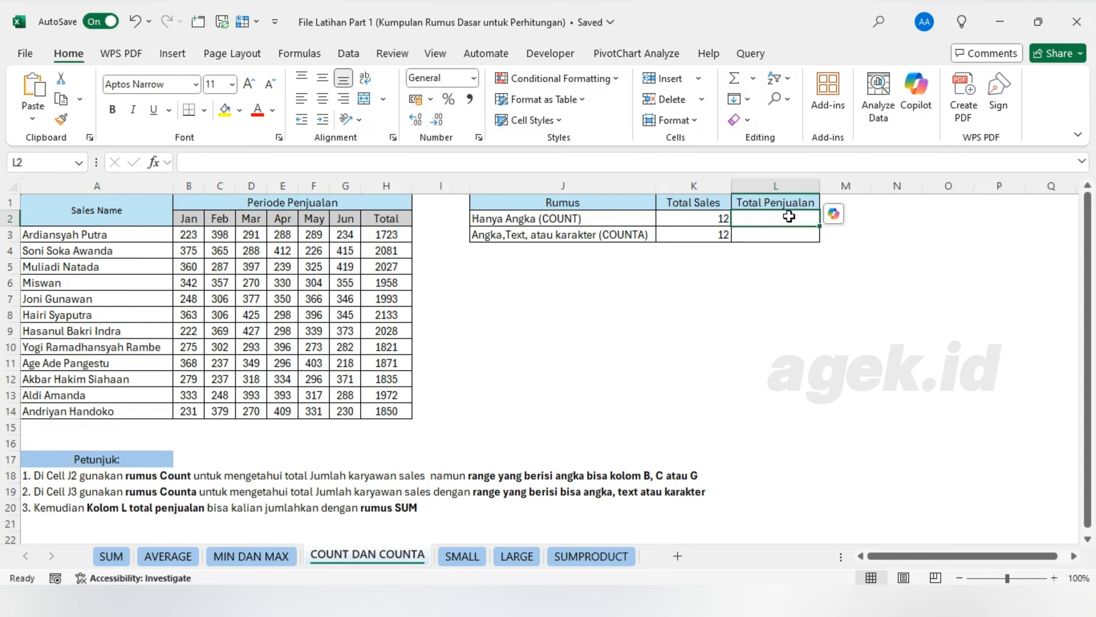
text(=)
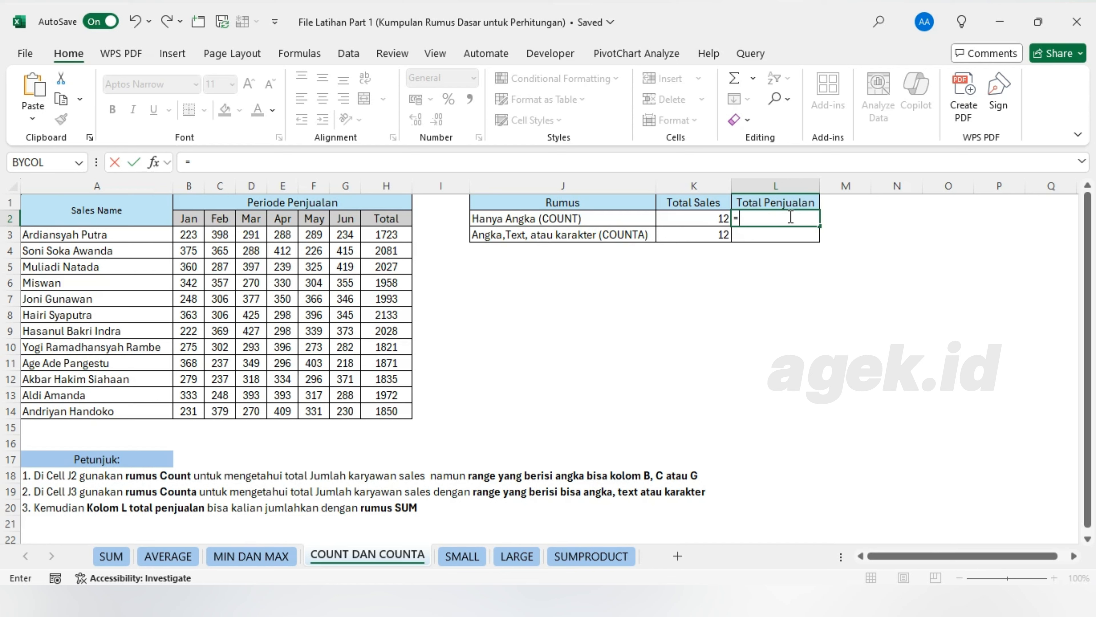
text(SUM)
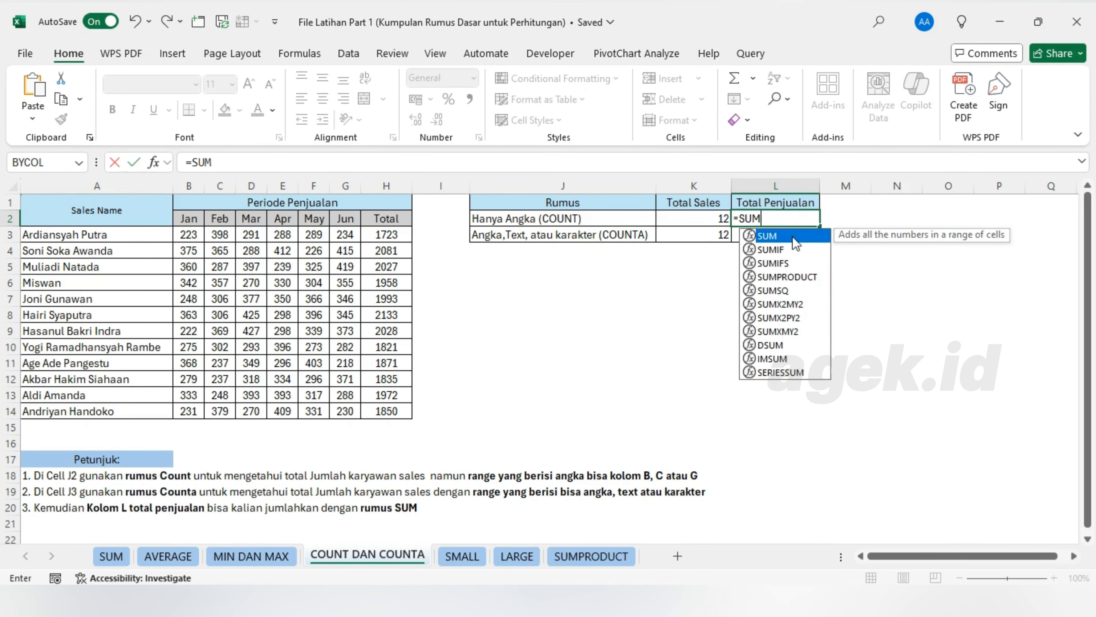
text(()
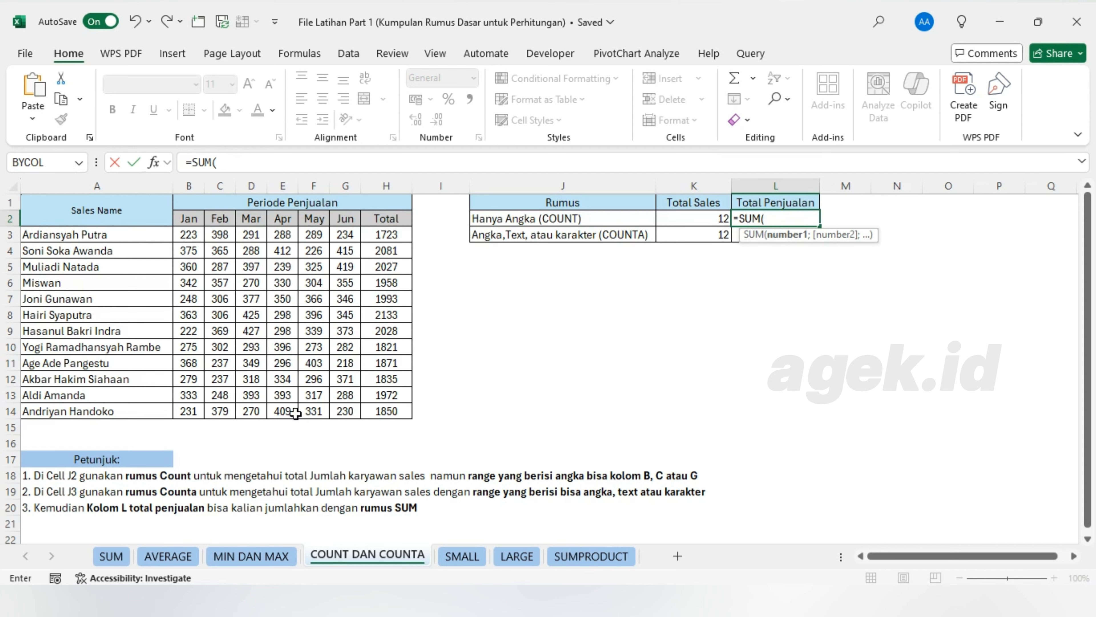
drag(389, 234, 392, 404)
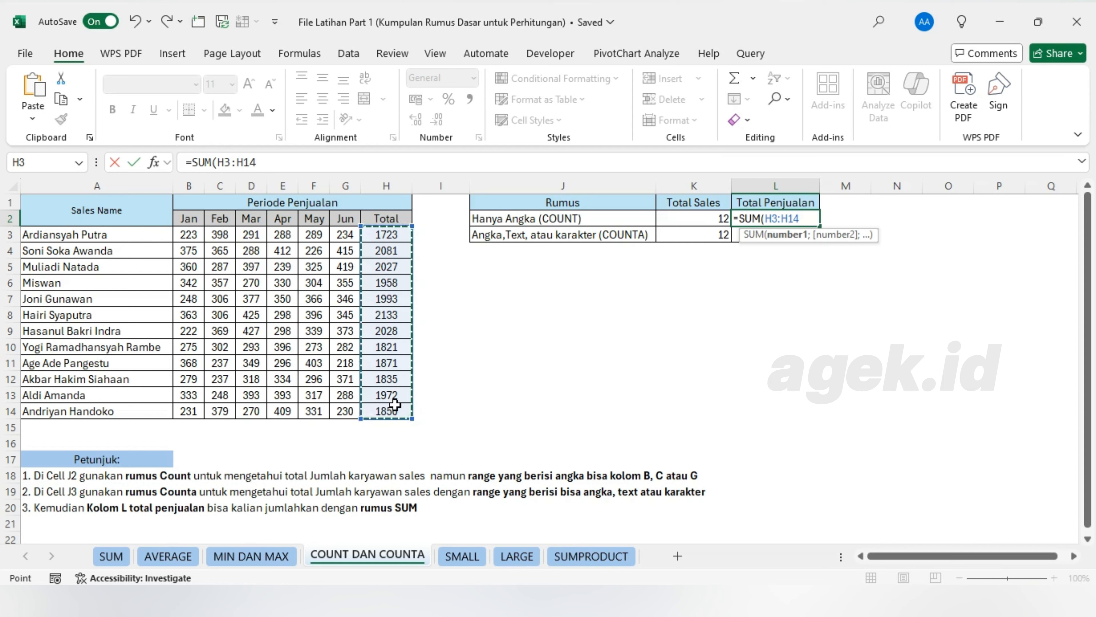
text())
key(Return)
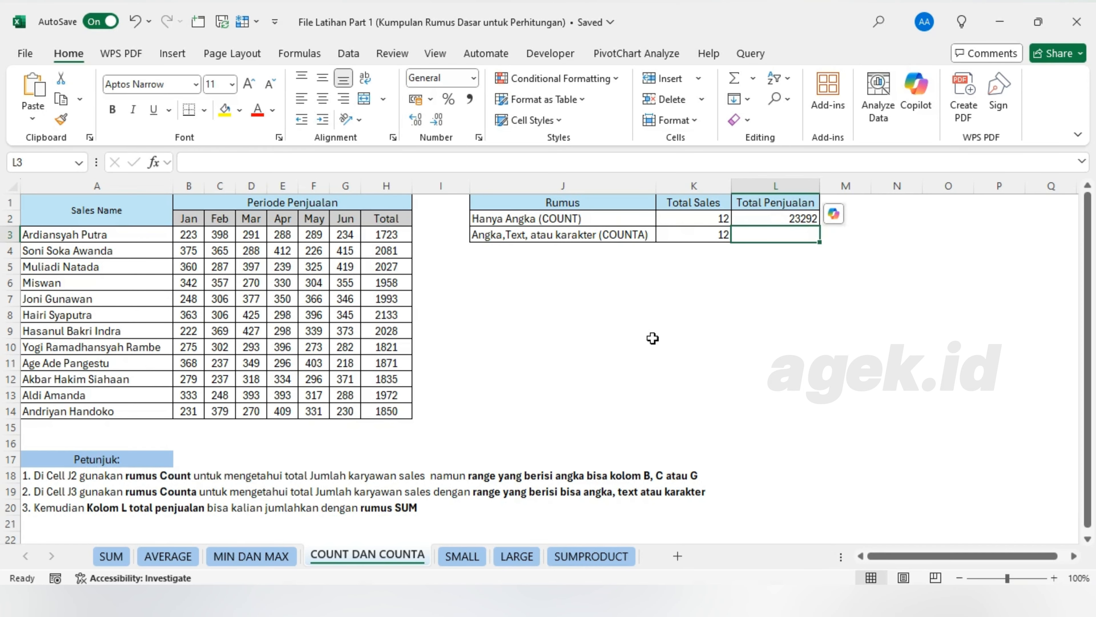
Step: Try to fill the relative SUM formula from L2 down to L3 and inspect the range it references
click(805, 219)
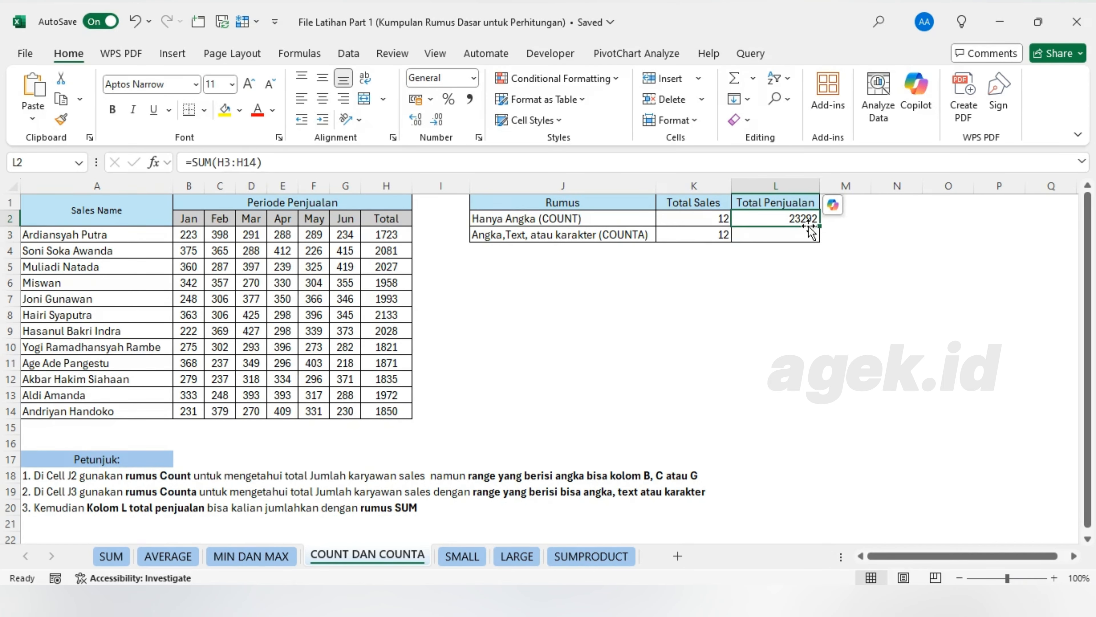
drag(817, 227, 812, 242)
click(805, 235)
double_click(806, 234)
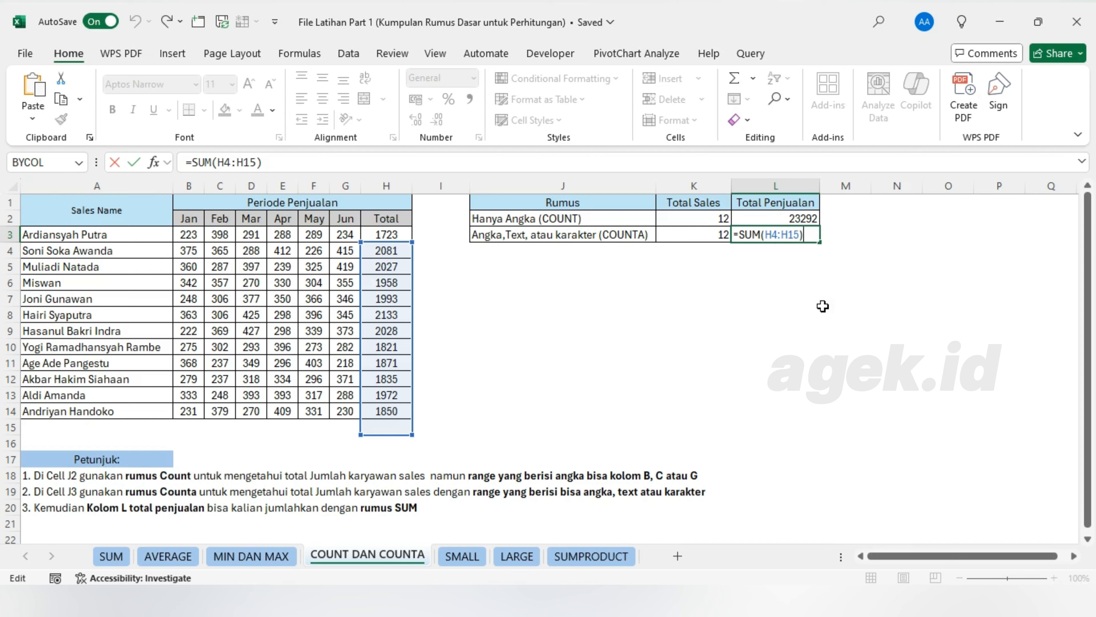
Step: Clear the copied SUM formula from cell L3
key(BackSpace)
key(BackSpace)
key(BackSpace)
key(BackSpace)
key(BackSpace)
key(BackSpace)
key(BackSpace)
key(BackSpace)
key(BackSpace)
key(BackSpace)
key(BackSpace)
key(BackSpace)
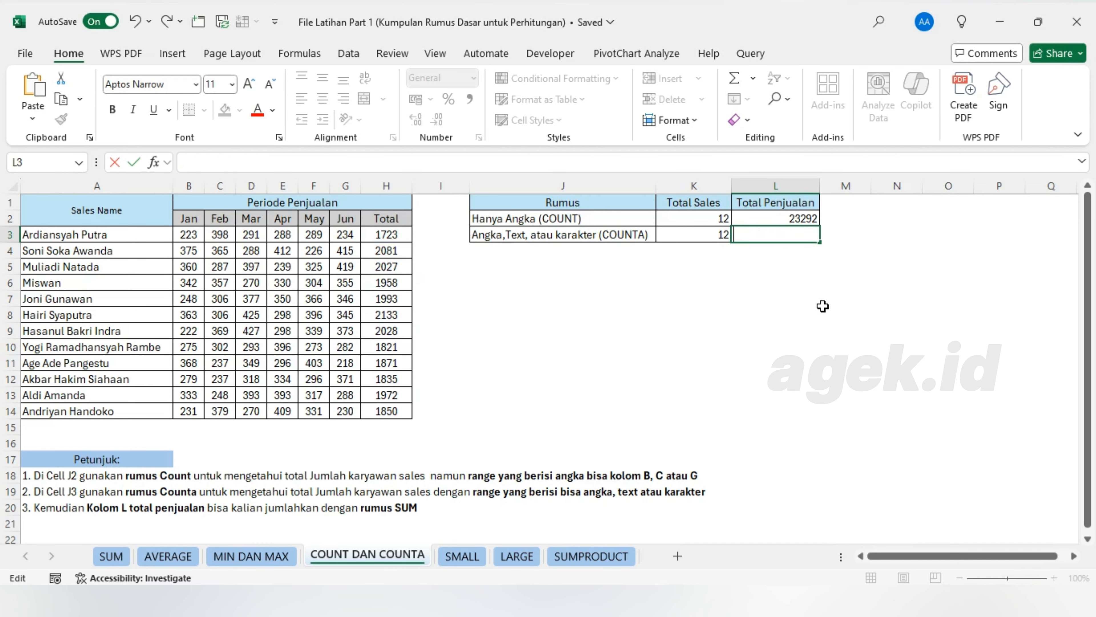
key(Return)
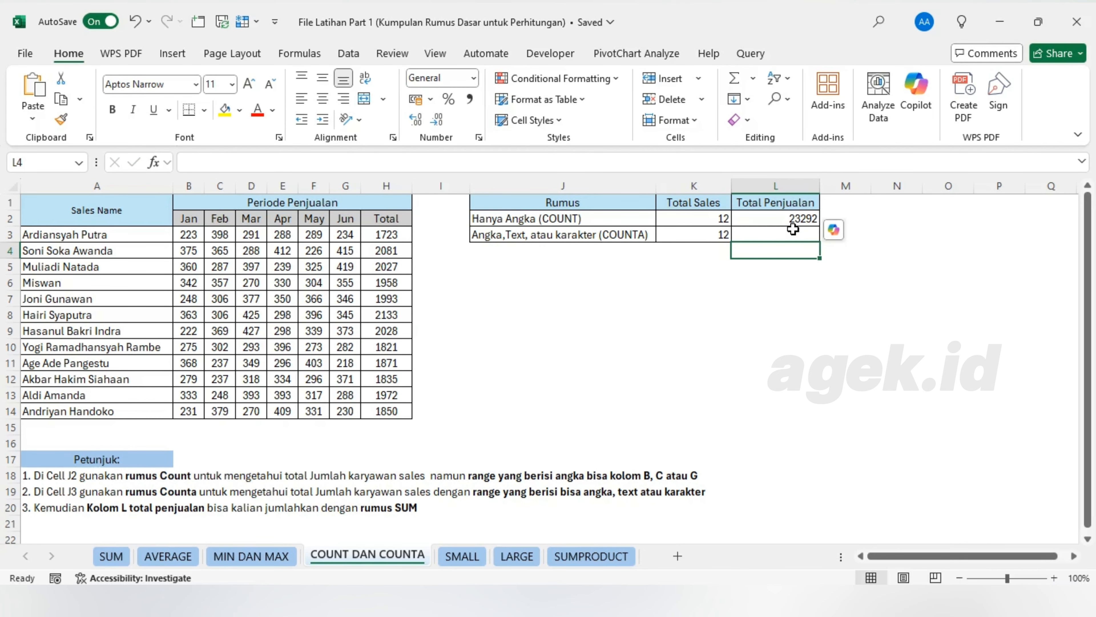
Step: Make the range in L2 absolute so the formula reads =SUM($H$3:$H$14)
click(790, 217)
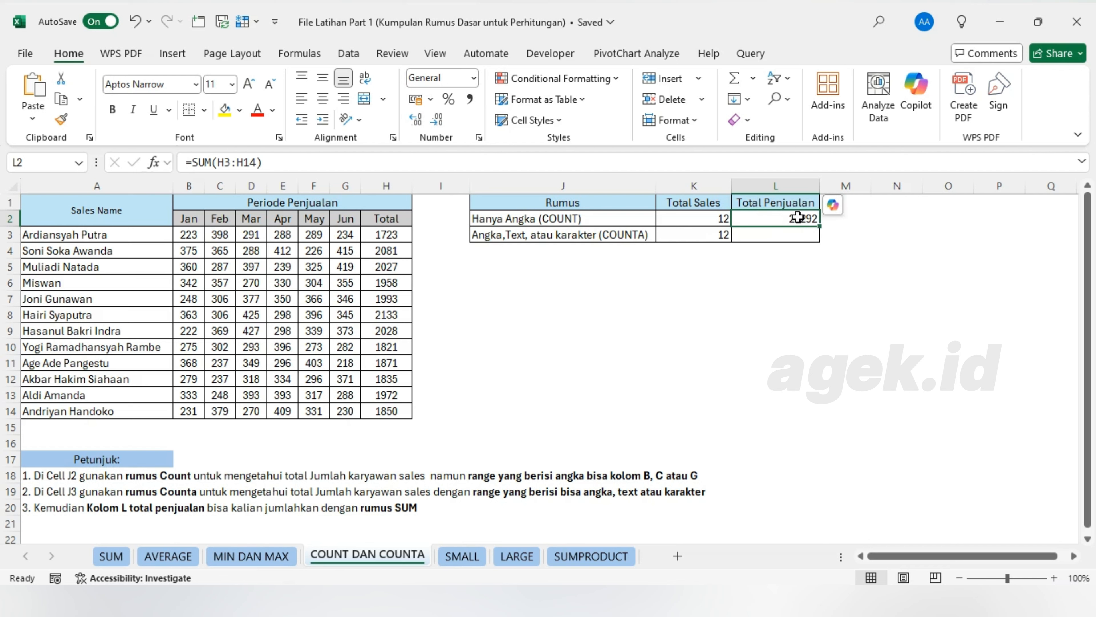
double_click(797, 217)
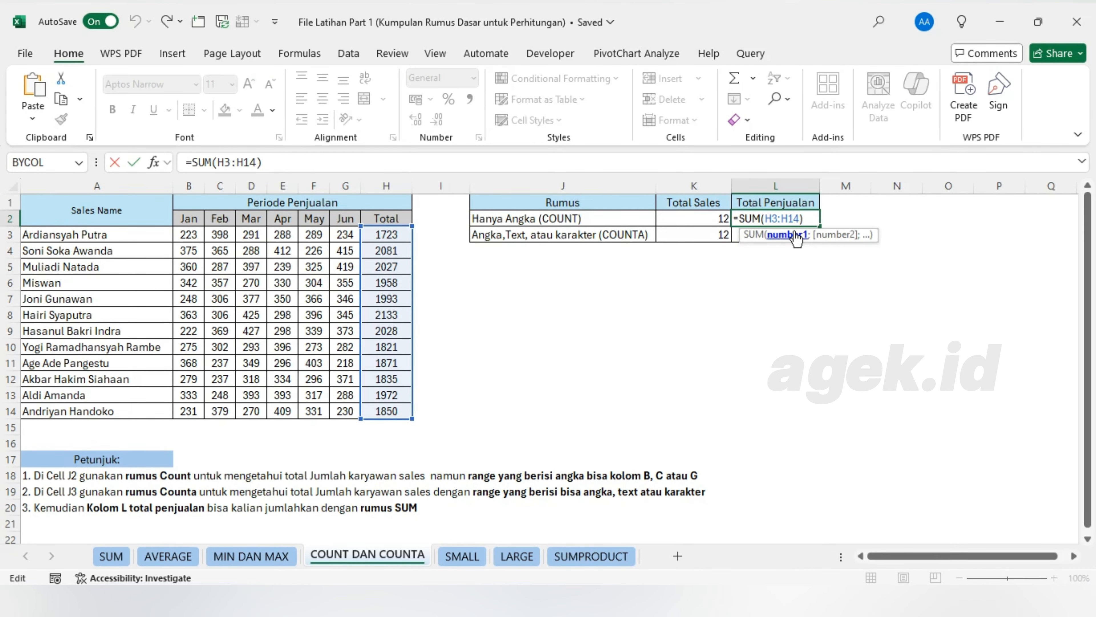
key(F4)
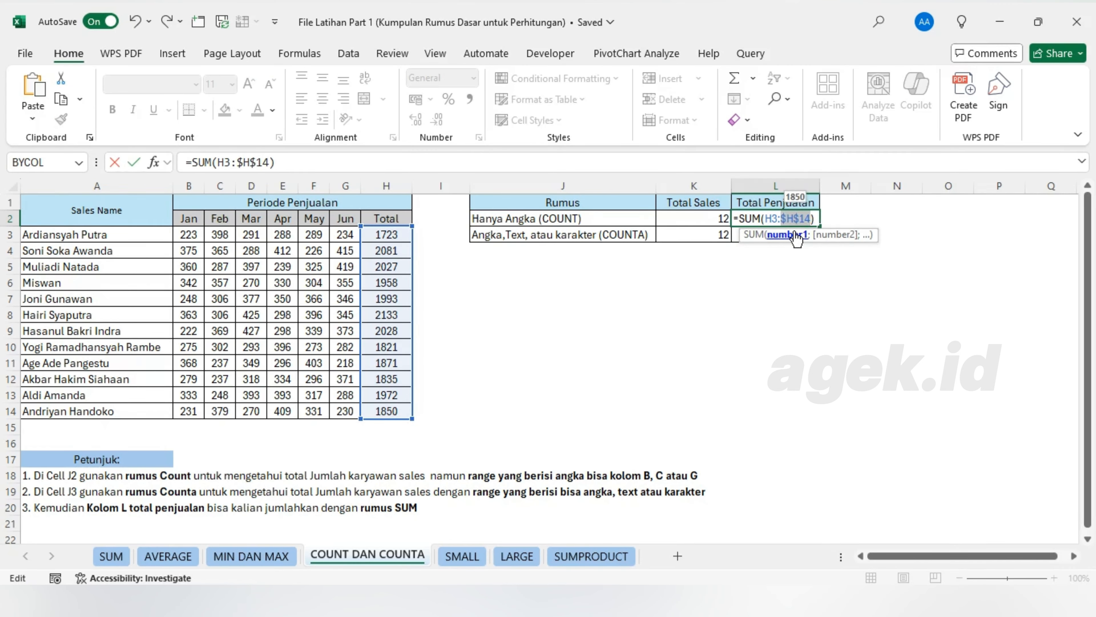
click(770, 219)
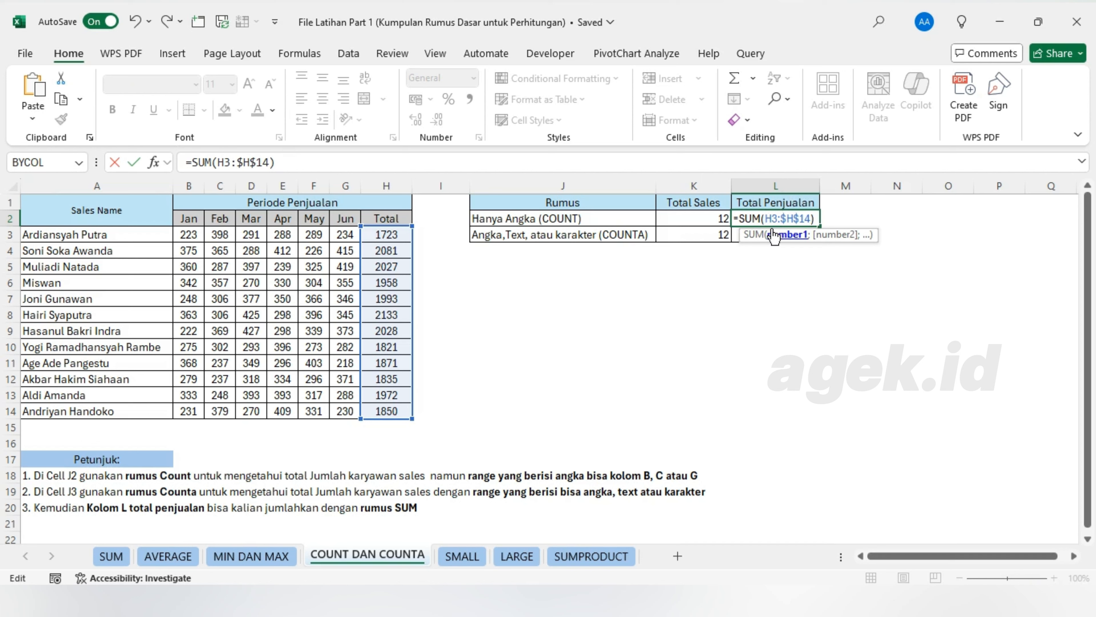
key(F4)
key(ctrl+Return)
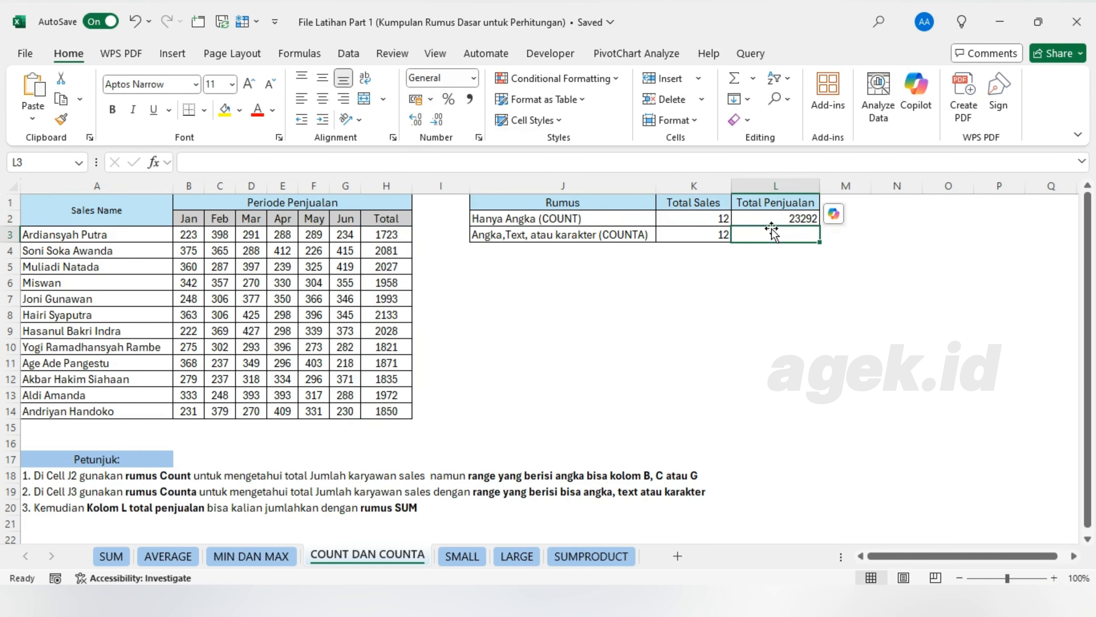
Step: Fill the absolute SUM formula from L2 down to L3 and check the range referenced in L3
drag(818, 224, 818, 240)
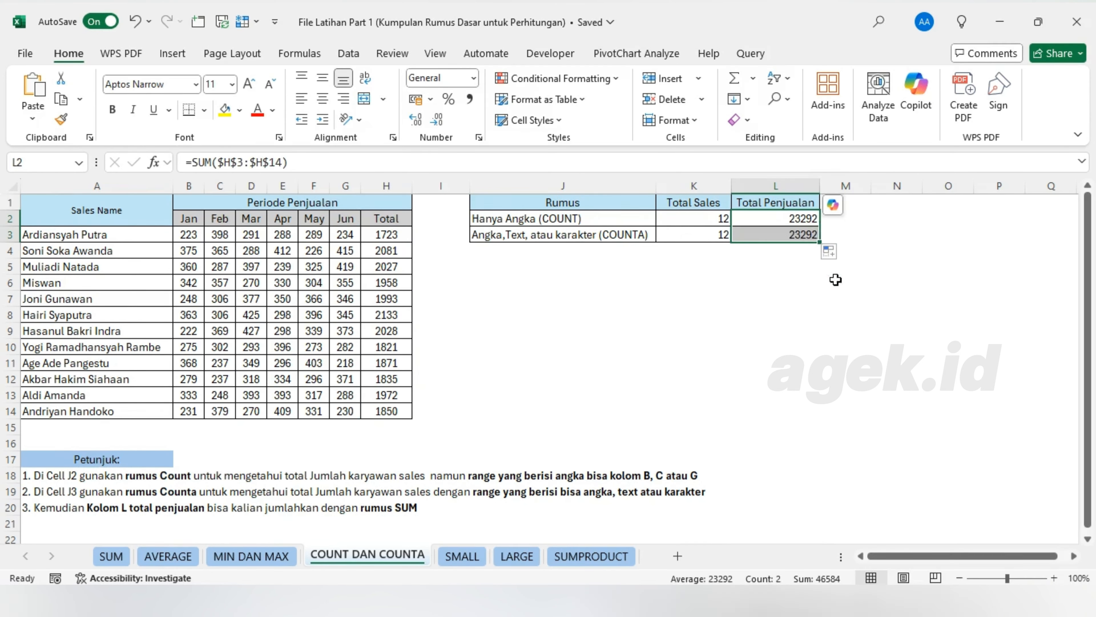
click(817, 299)
click(779, 235)
double_click(779, 235)
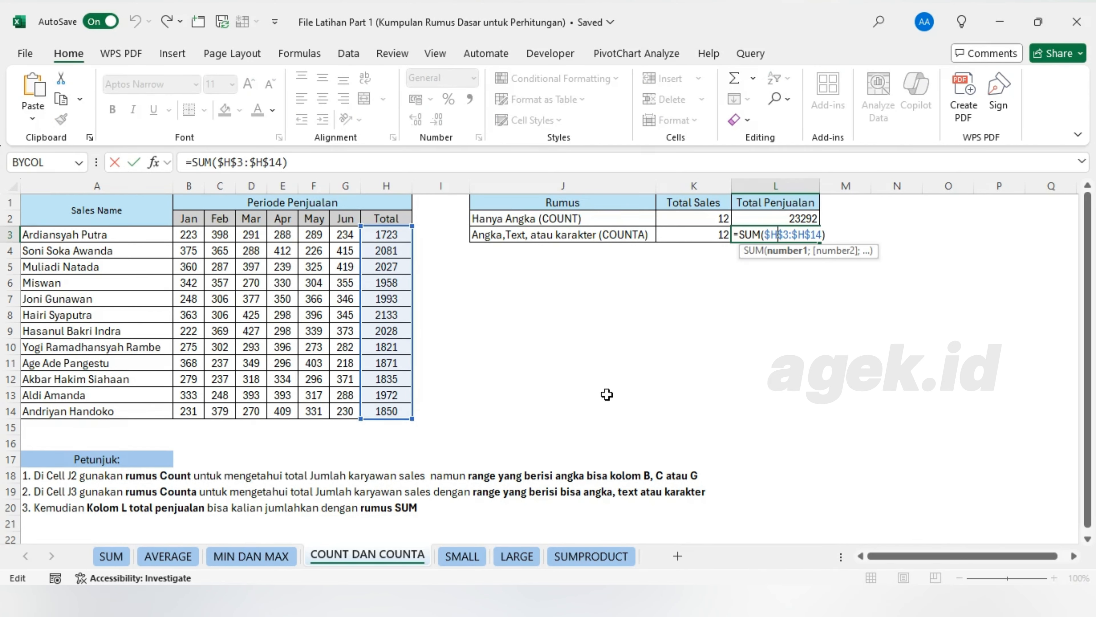
key(Return)
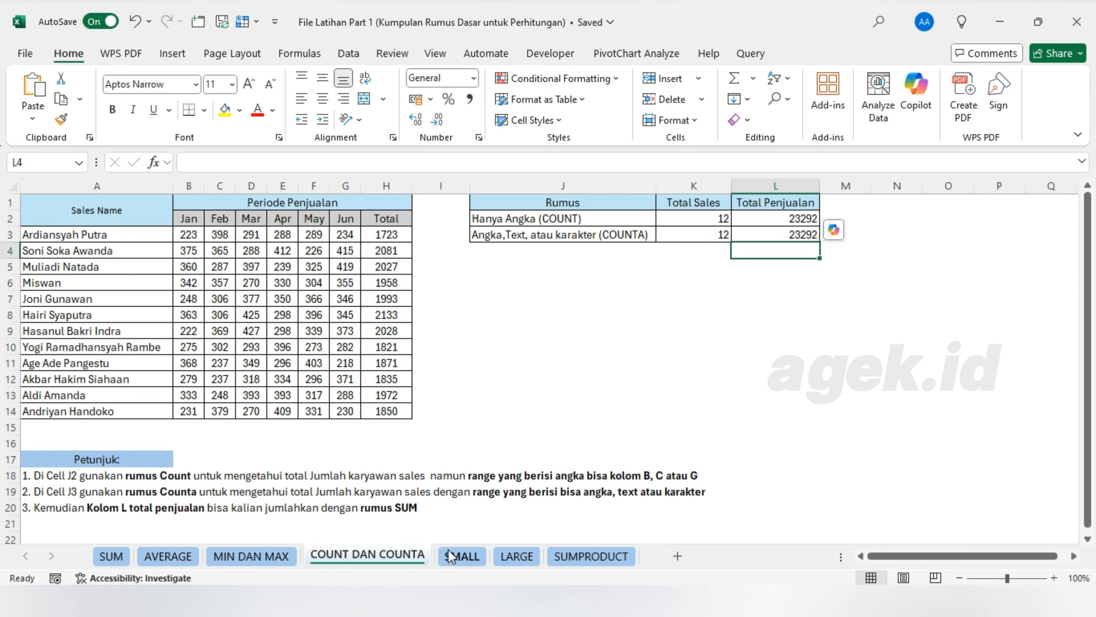
Step: On the SMALL sheet, enter =SMALL(H4:H15;J4) in K4 to get the smallest total sales for rank 1
click(462, 556)
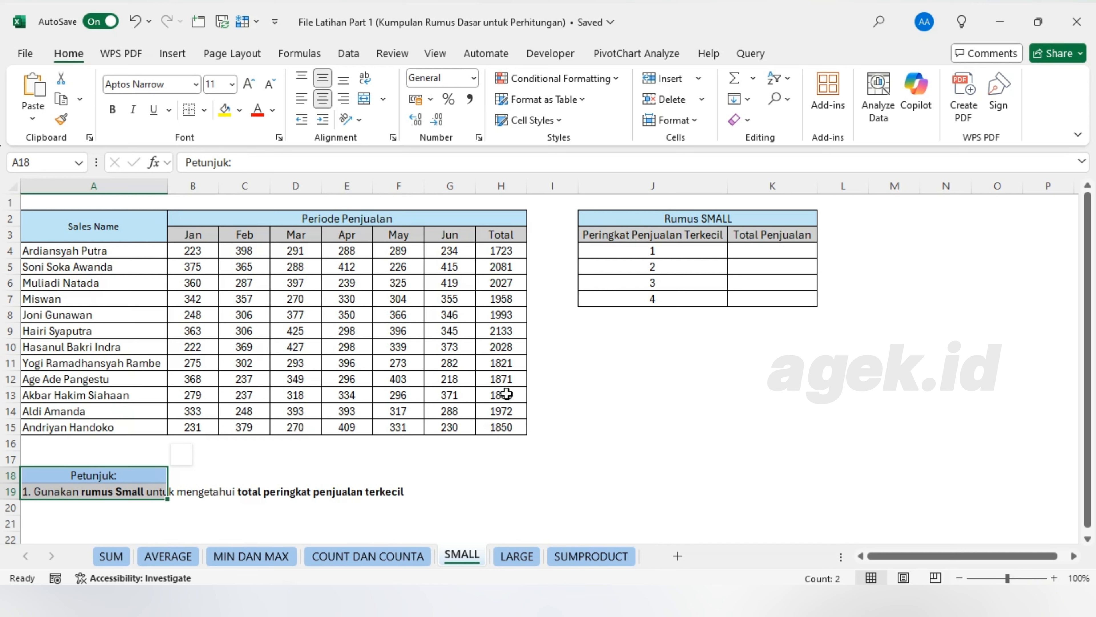
click(754, 254)
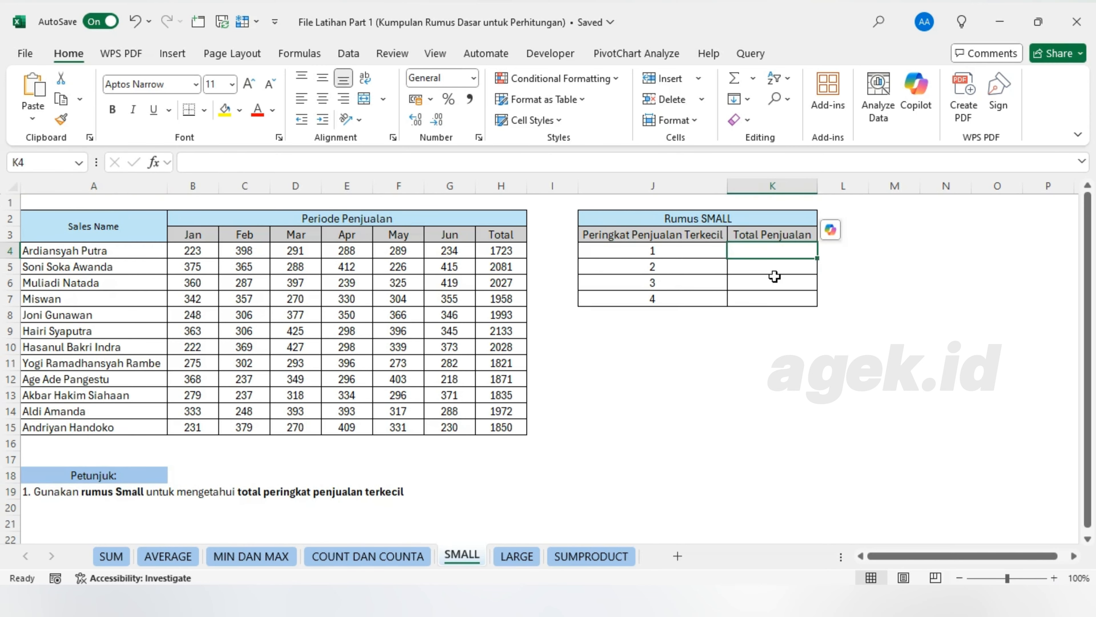
text(=SMAL)
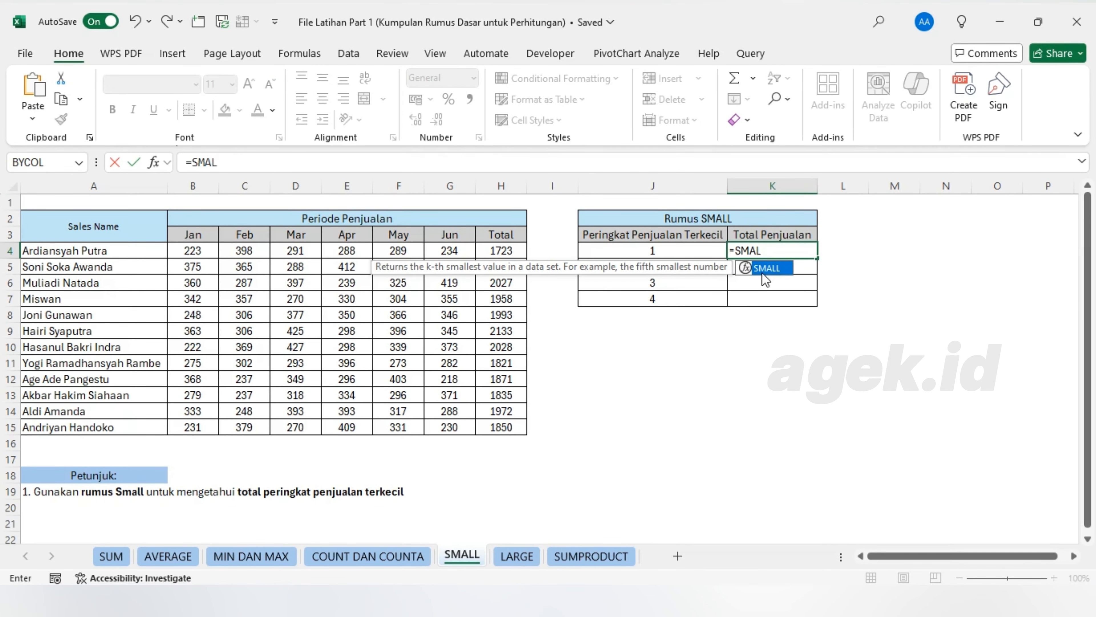
double_click(768, 269)
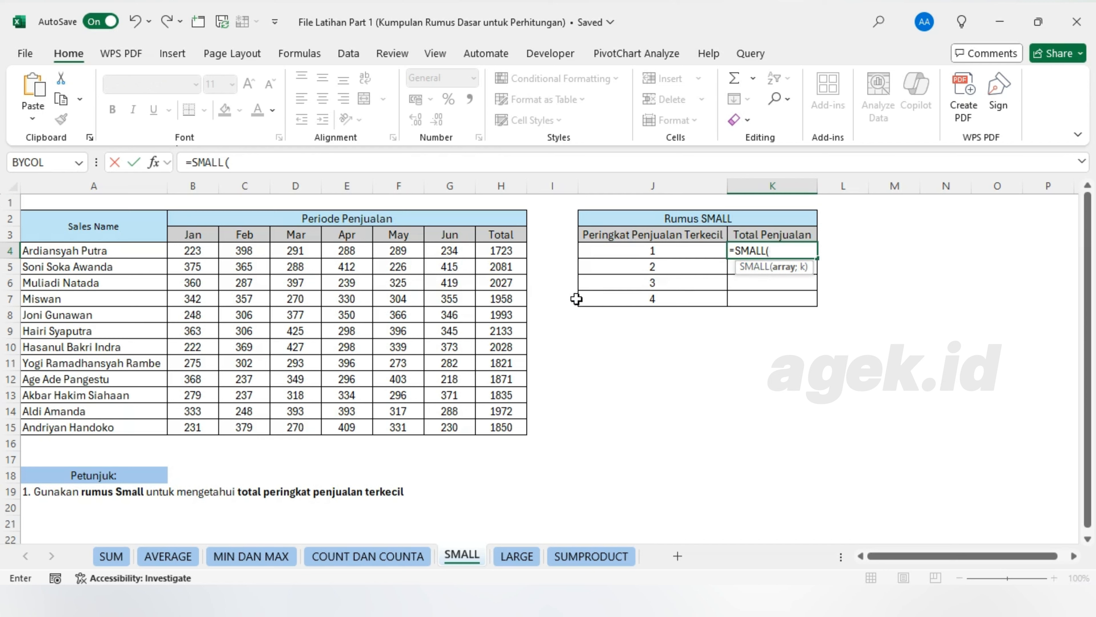
drag(505, 255, 505, 433)
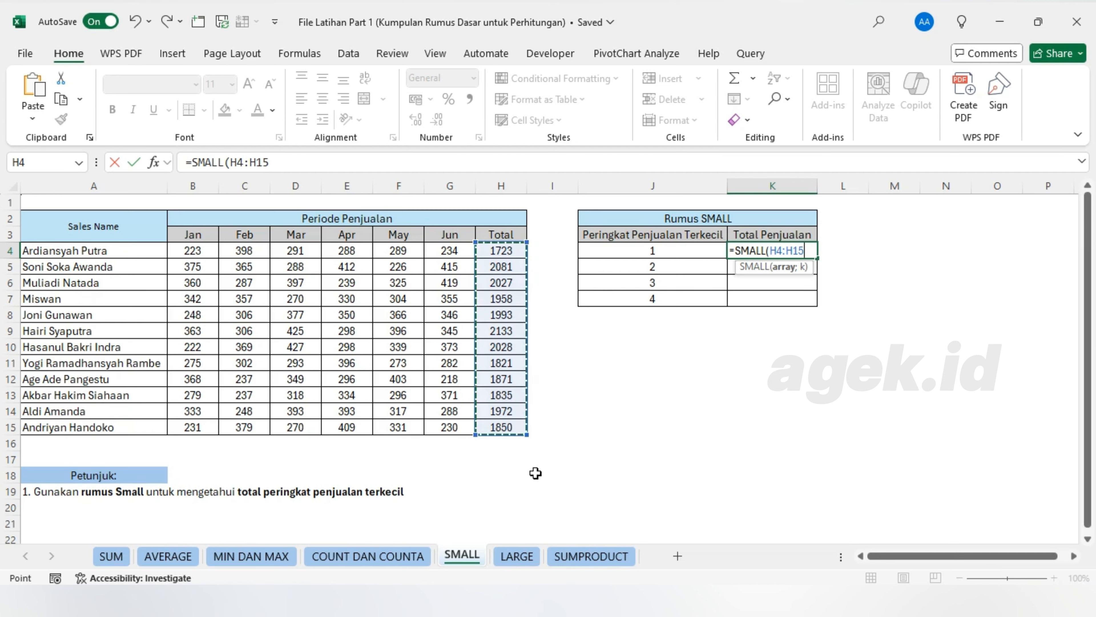
text(;)
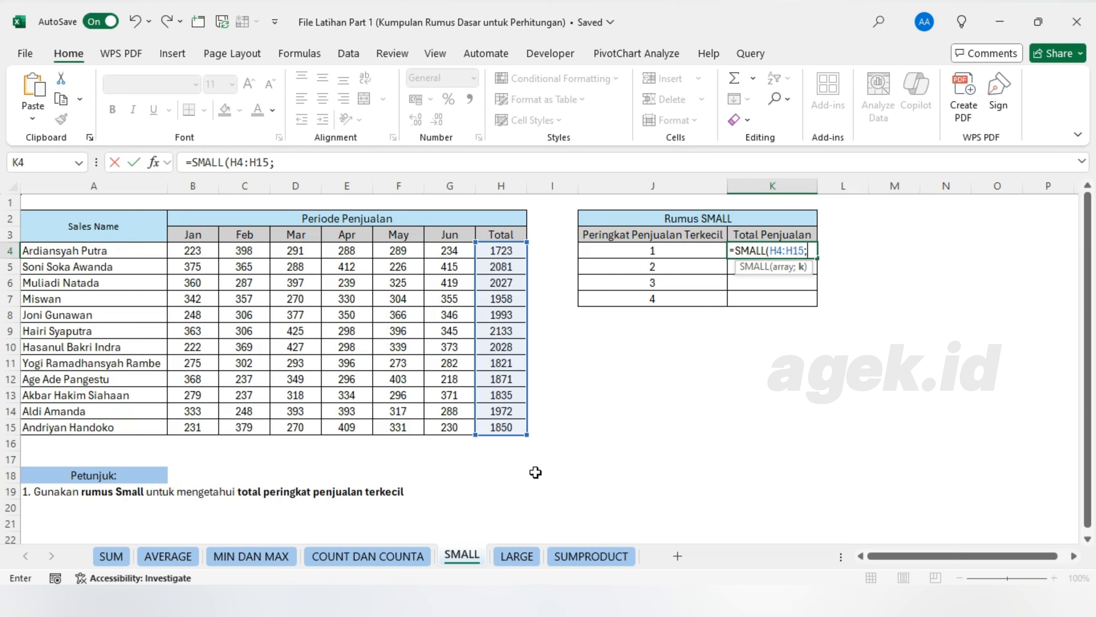
click(663, 252)
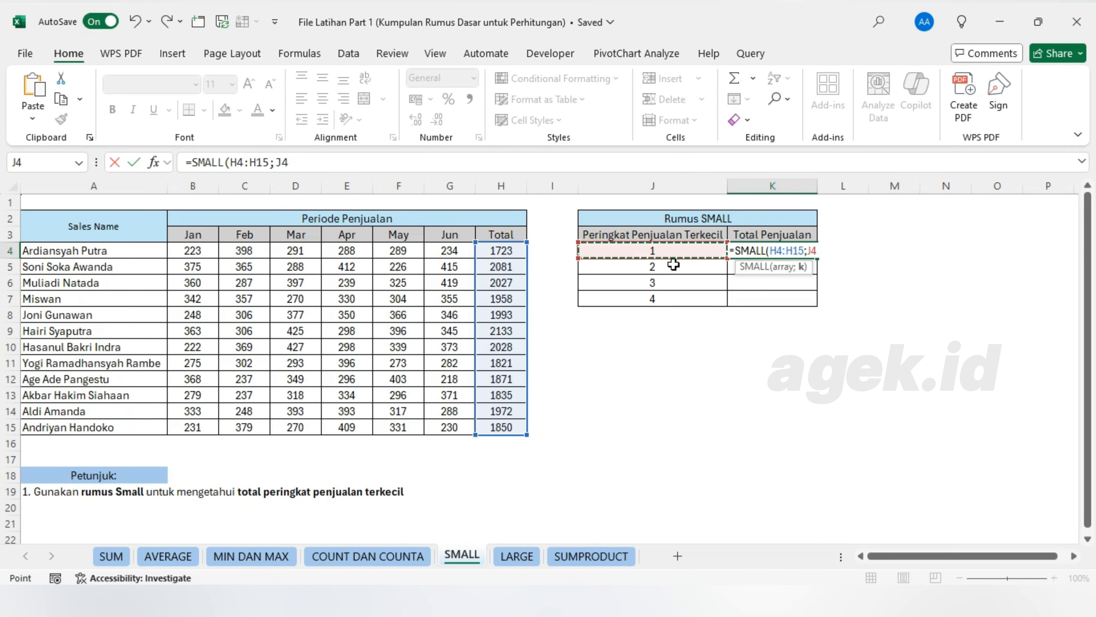
text())
key(Return)
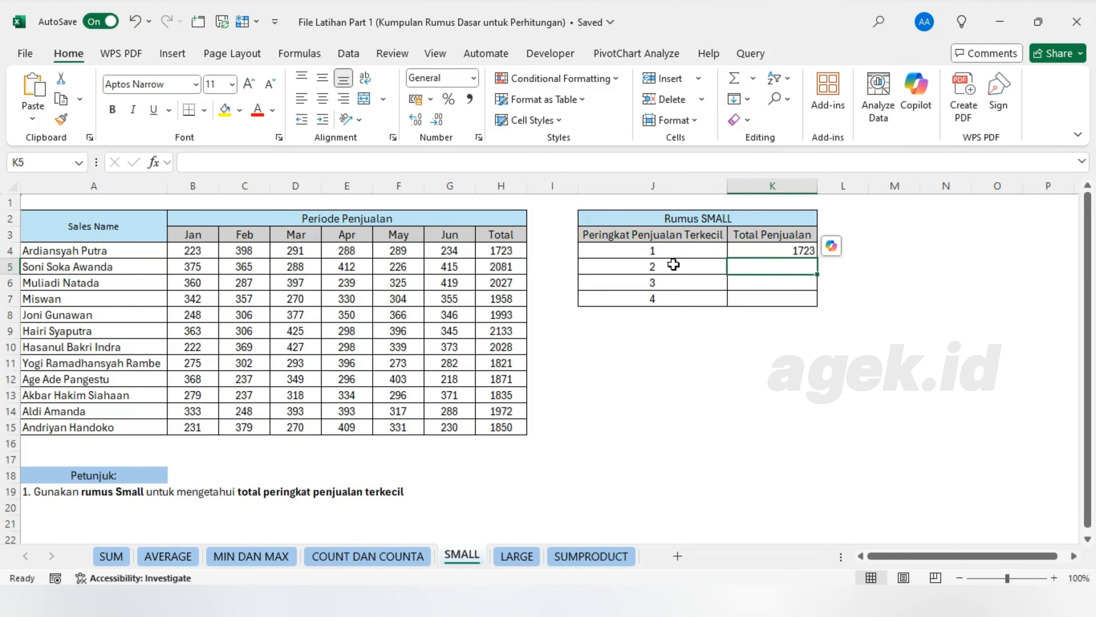
Step: Make the data range in K4 absolute so the formula reads =SMALL($H$4:$H$15;J4)
double_click(783, 251)
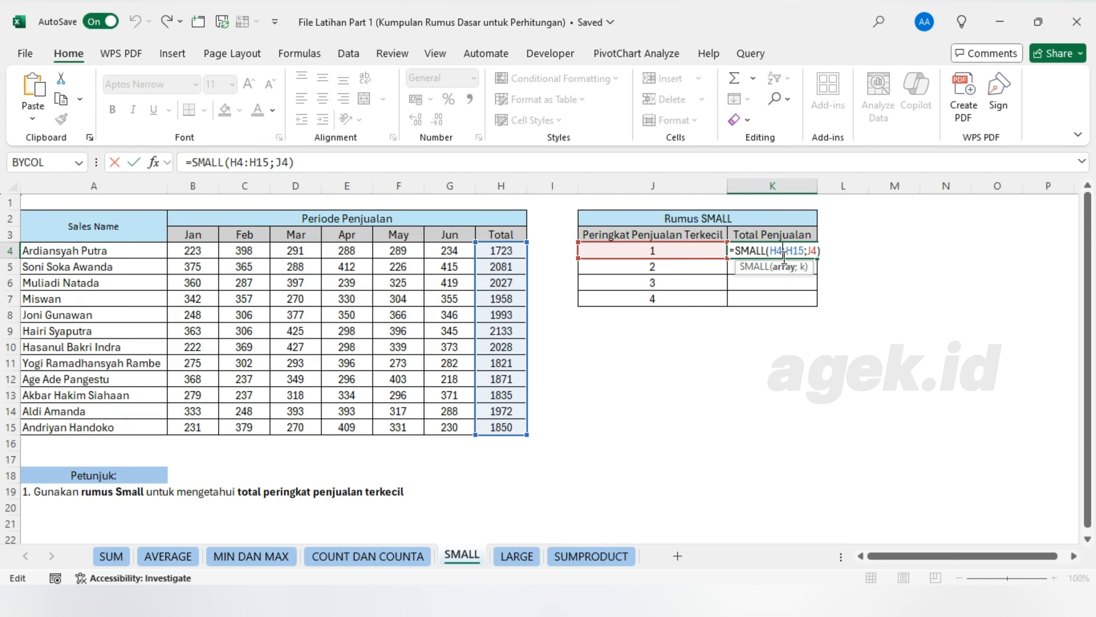
click(770, 252)
drag(772, 251, 803, 245)
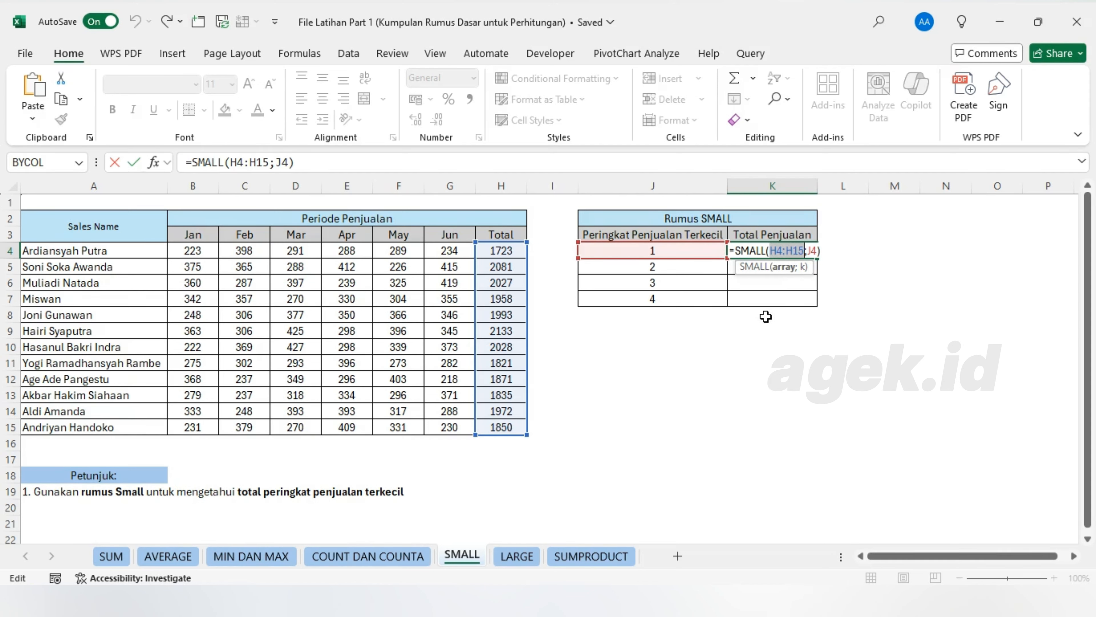
key(F4)
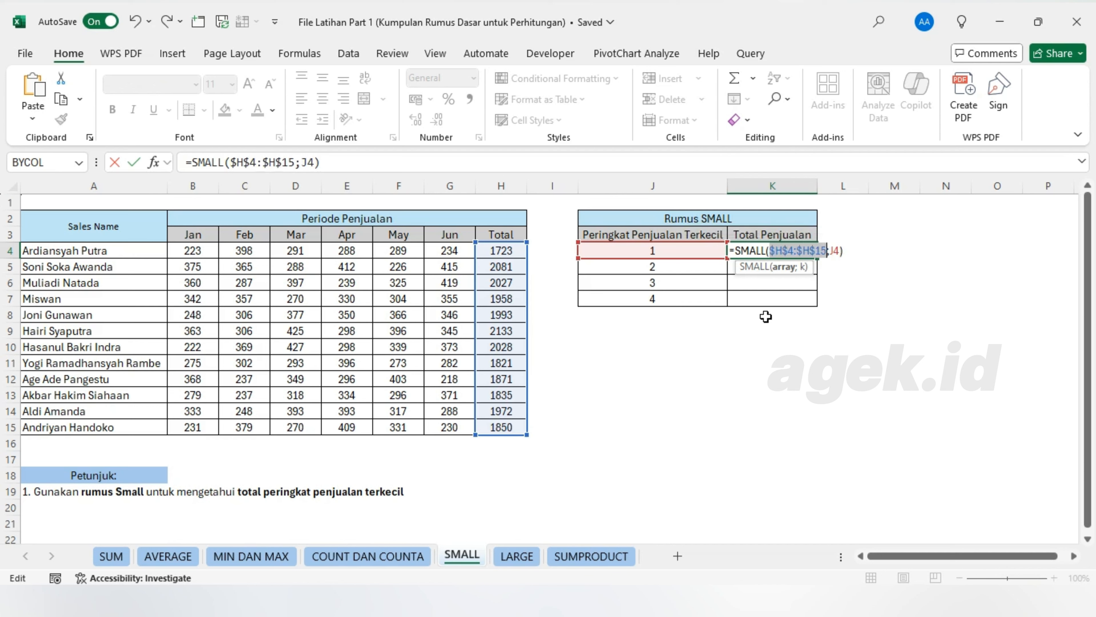
key(Return)
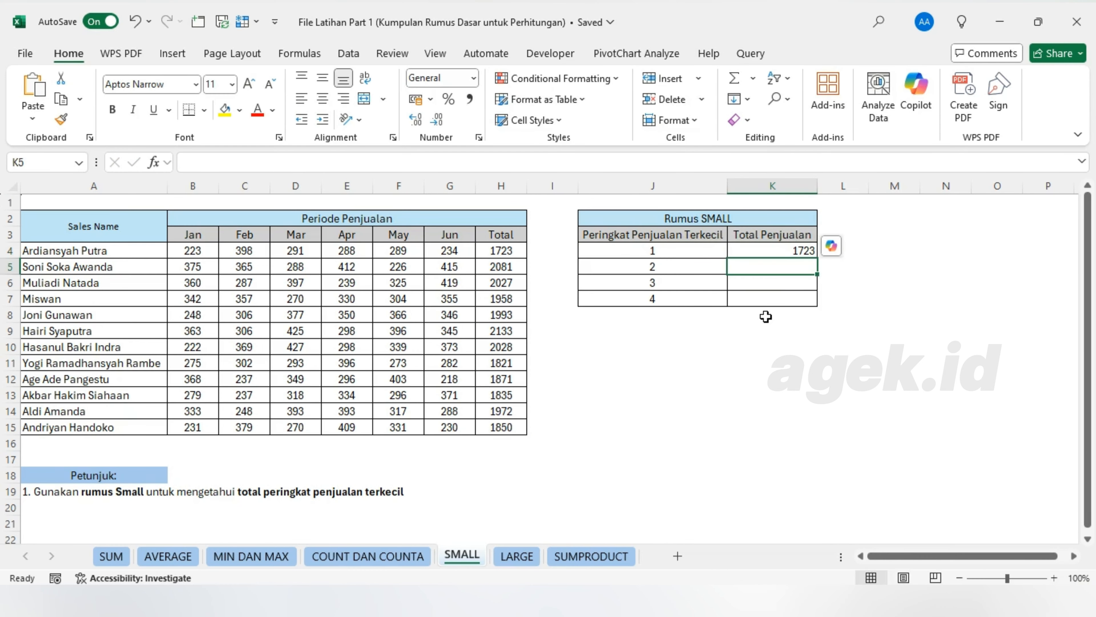
Step: Fill the SMALL formula from K4 down to K7 for ranks 2 to 4
click(803, 256)
drag(819, 259, 811, 302)
click(794, 409)
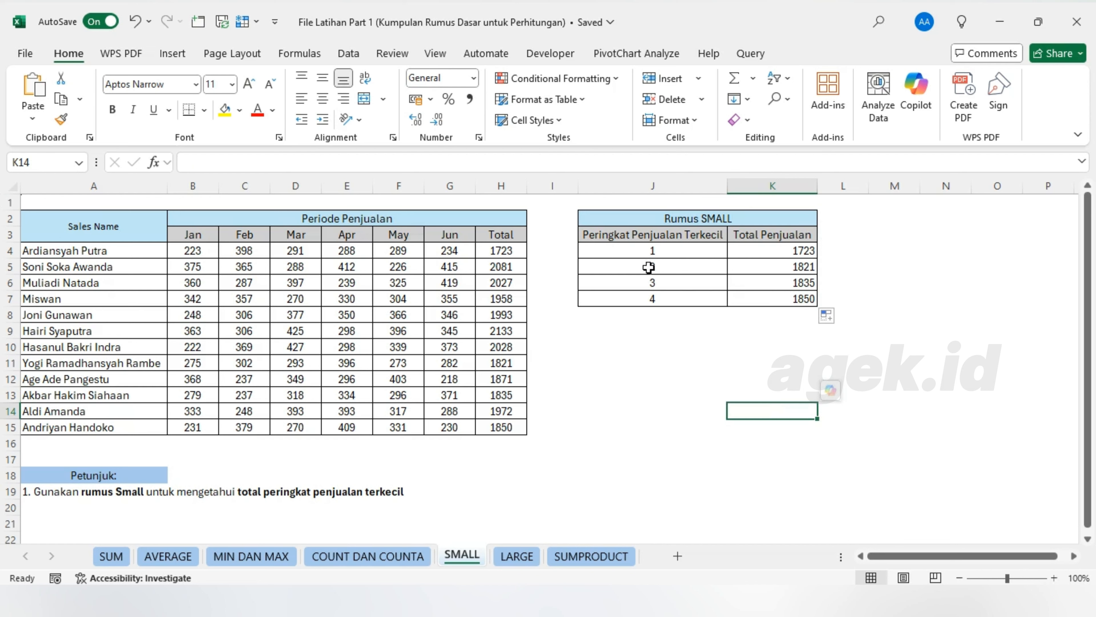
click(701, 250)
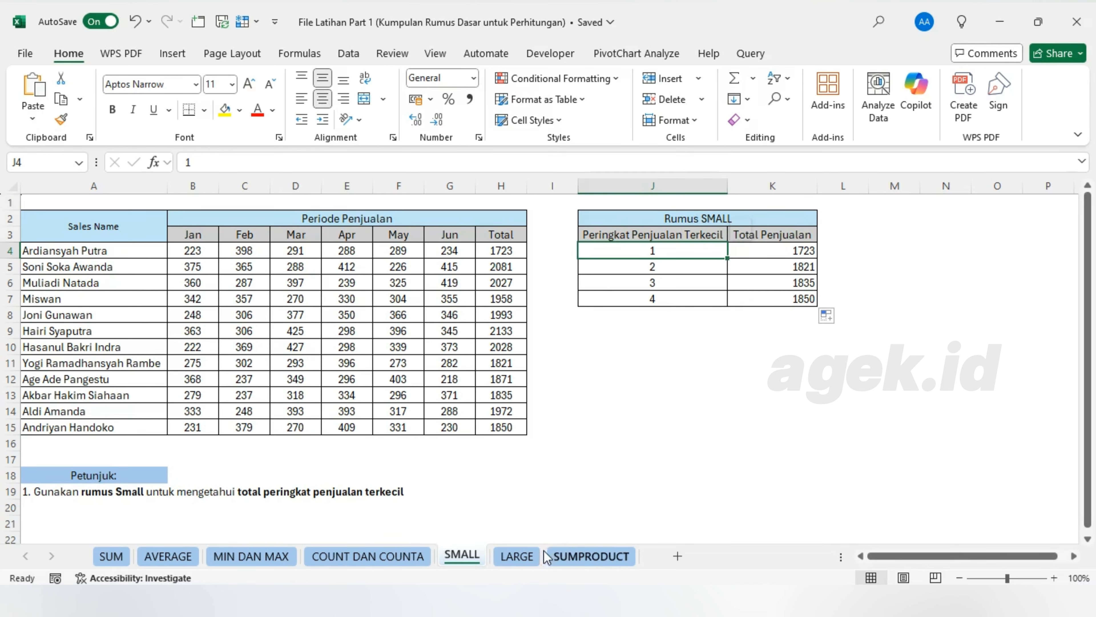
Step: On the LARGE sheet, enter =LARGE($H$4:$H$15;J4) in K4 to get the largest total sales for rank 1
click(518, 554)
scroll(375, 410, up, 1)
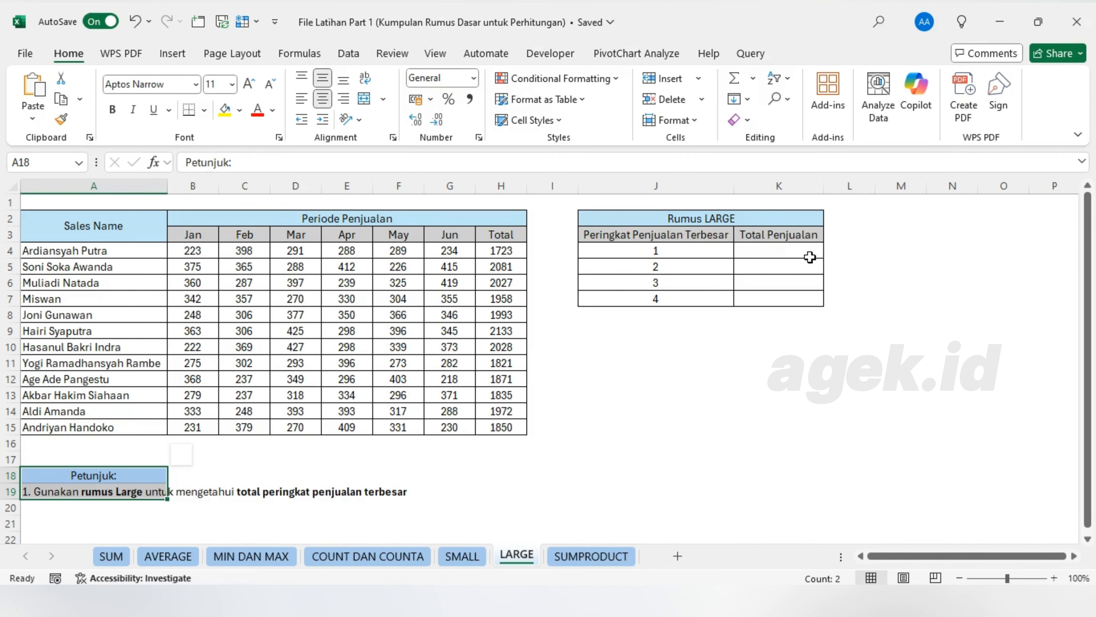
click(791, 250)
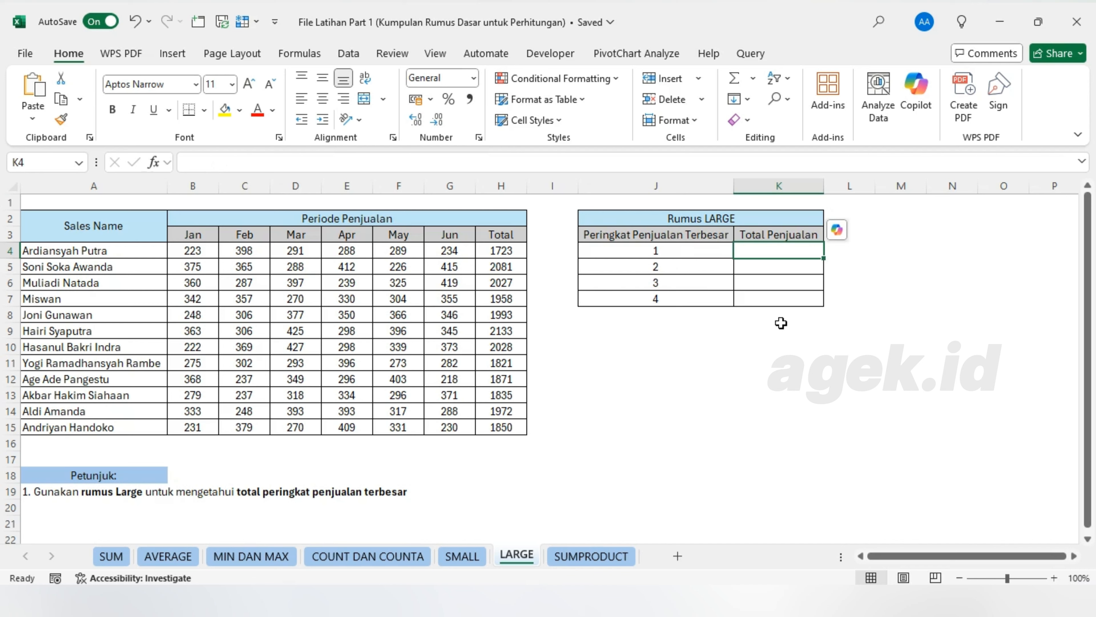
text(==)
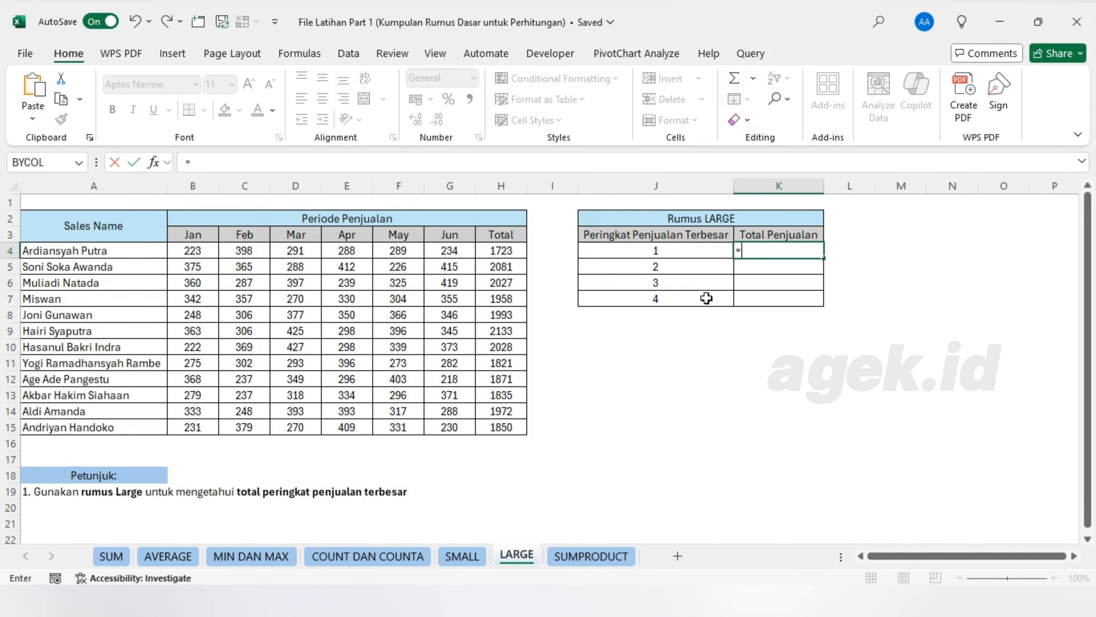
text(LARGE()
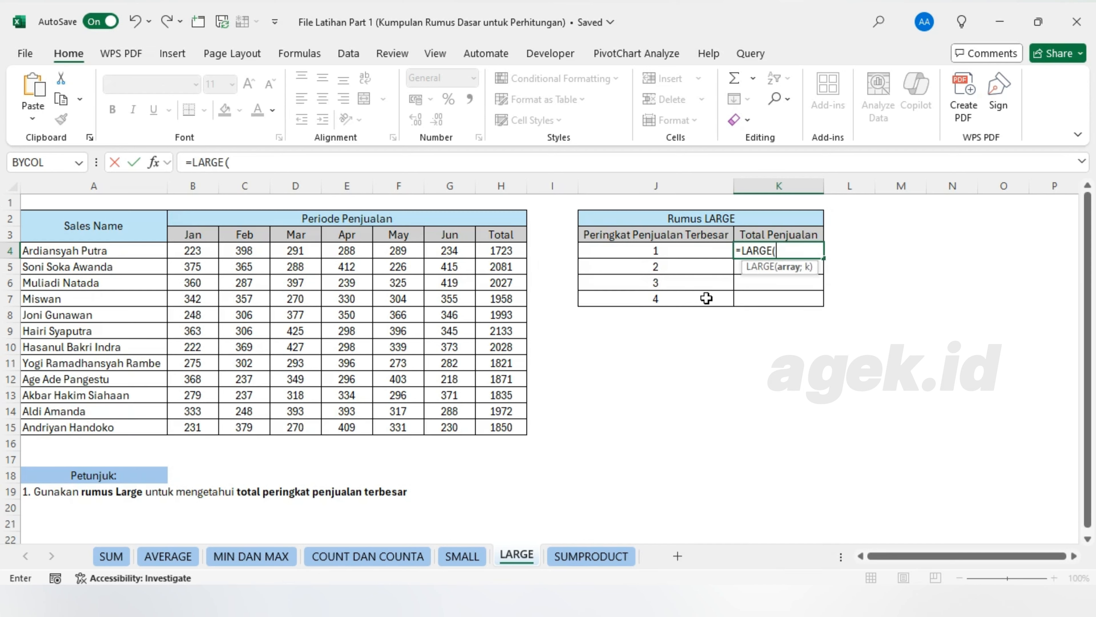
drag(501, 251, 509, 423)
key(F4)
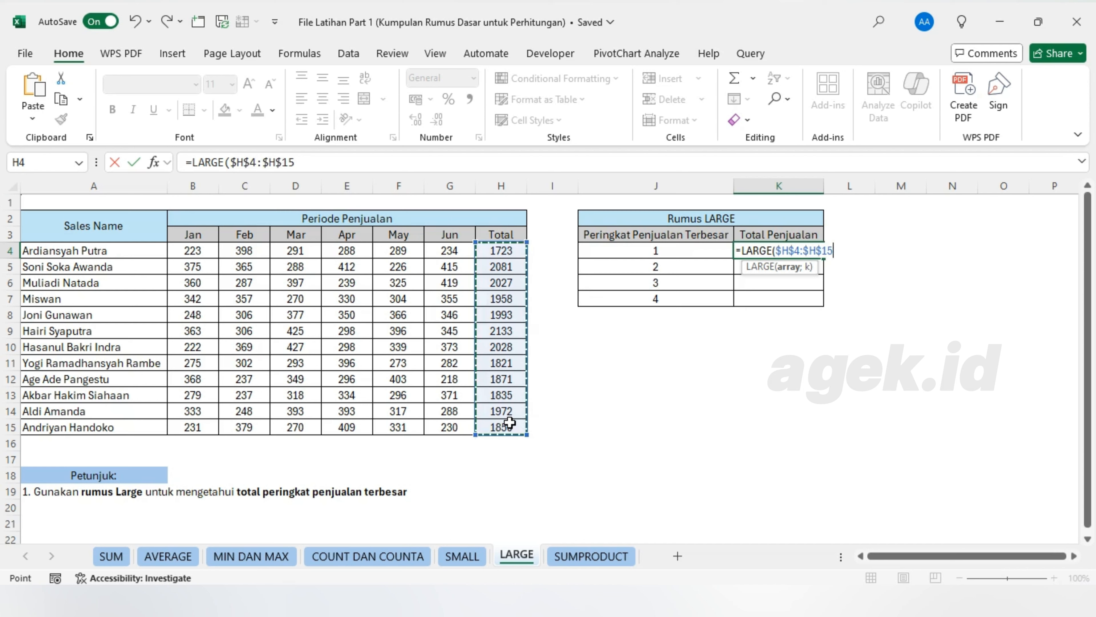
text(;)
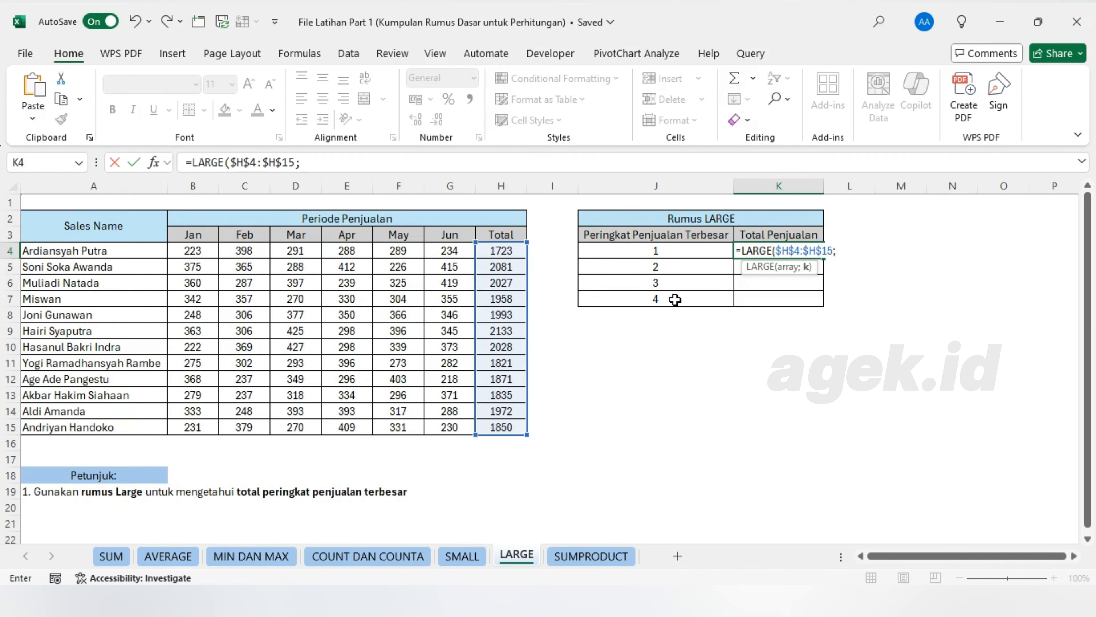
click(663, 251)
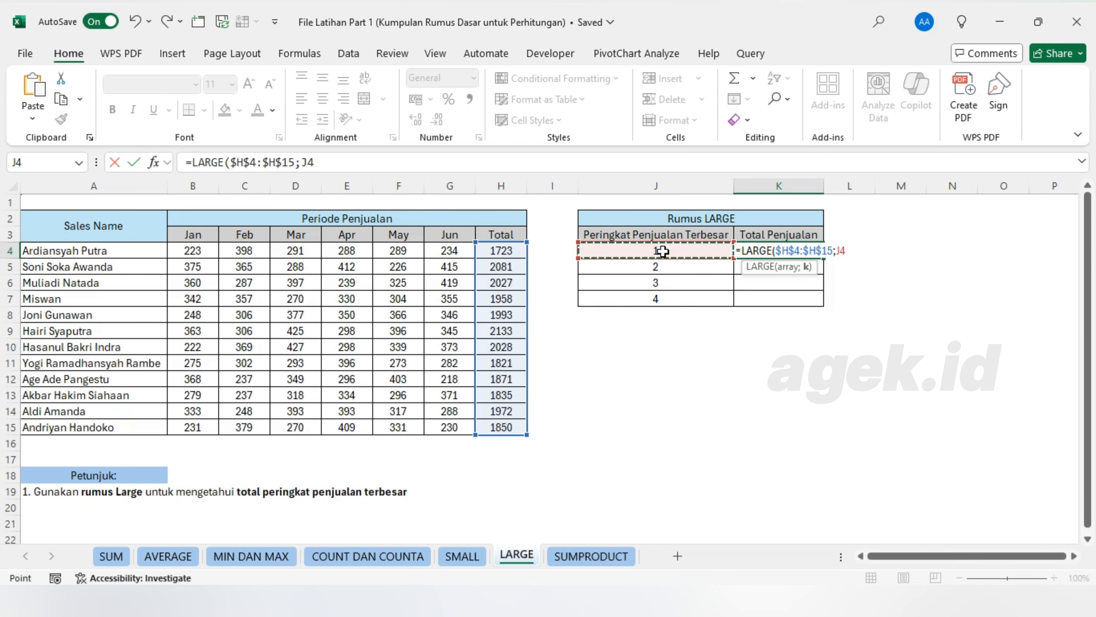
text())
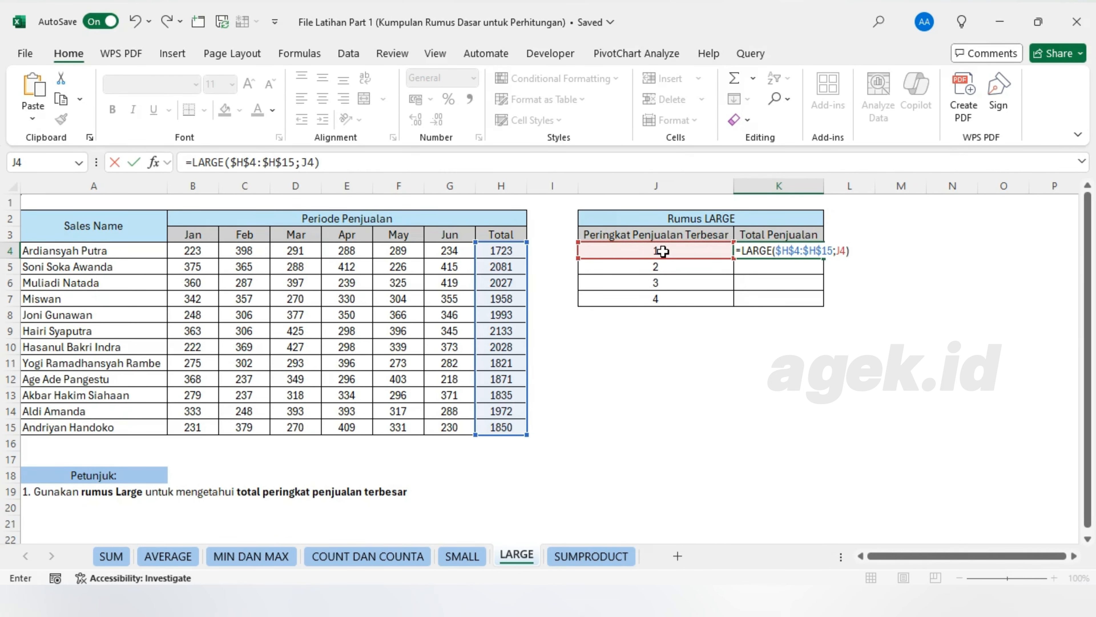
key(ctrl+Return)
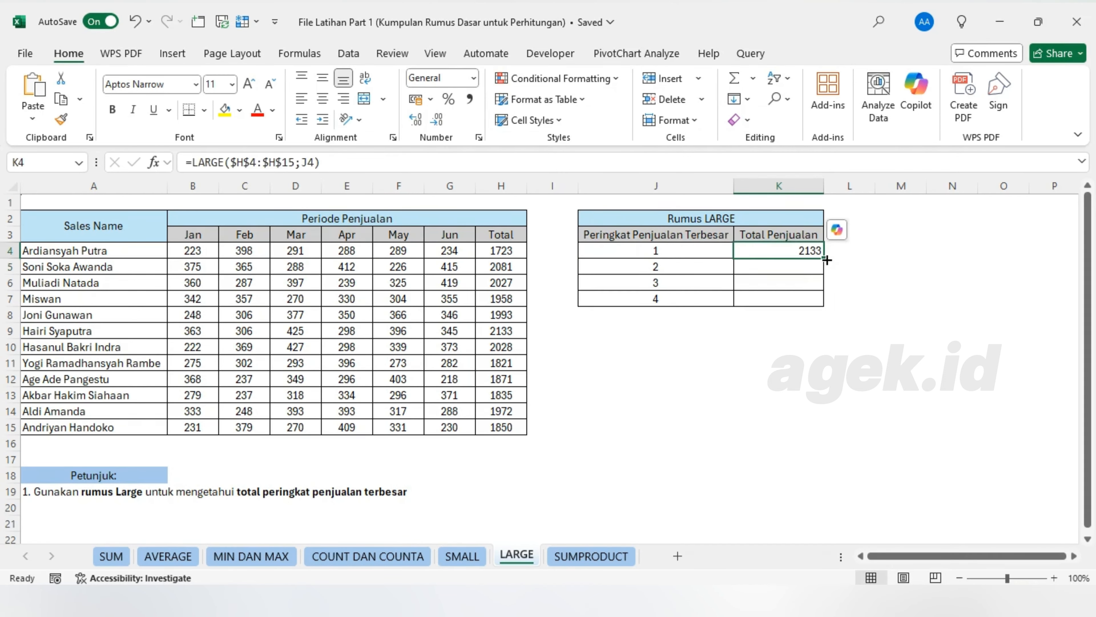
Step: Fill the LARGE formula from K4 down to K7
drag(824, 258, 824, 308)
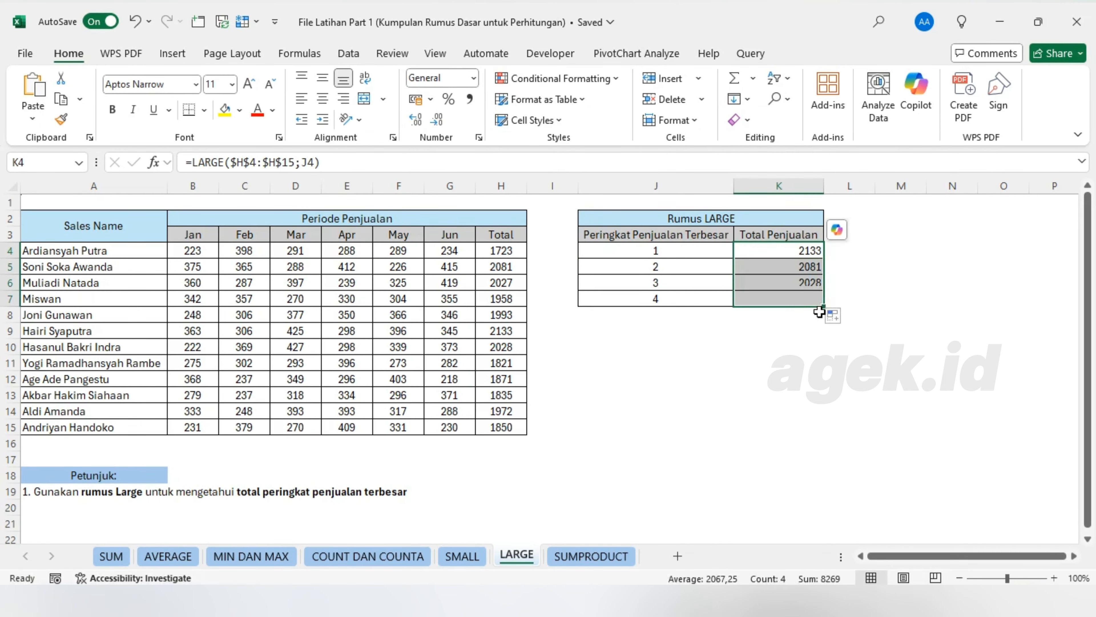
click(763, 383)
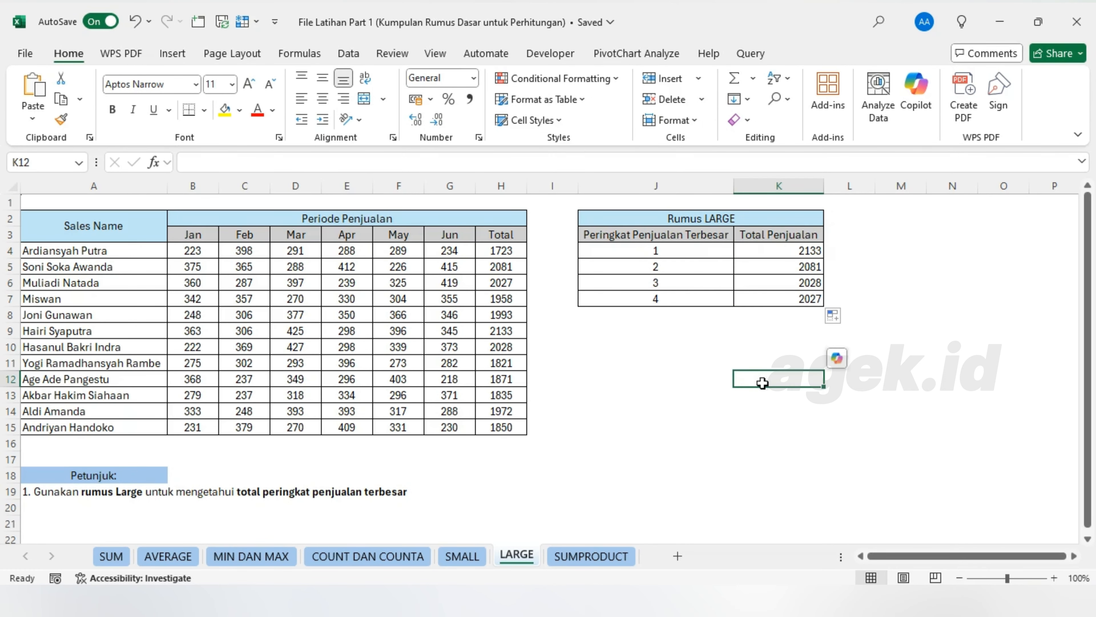
click(793, 254)
Step: Clear the copied LARGE formulas from K5, K6 and K7
drag(794, 265, 802, 316)
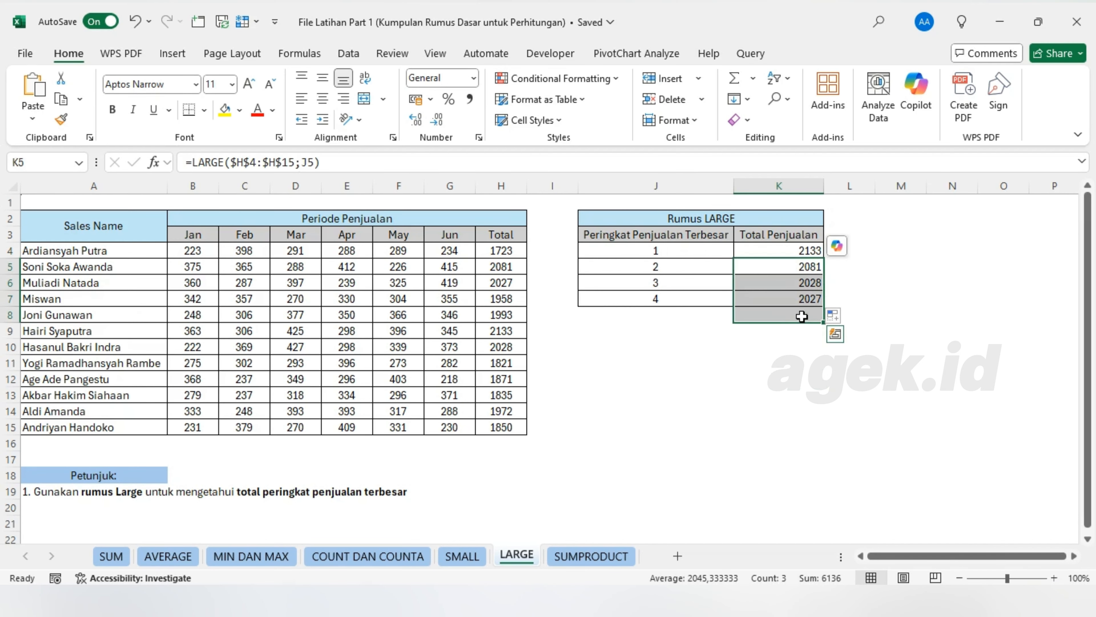
key(BackSpace)
click(791, 284)
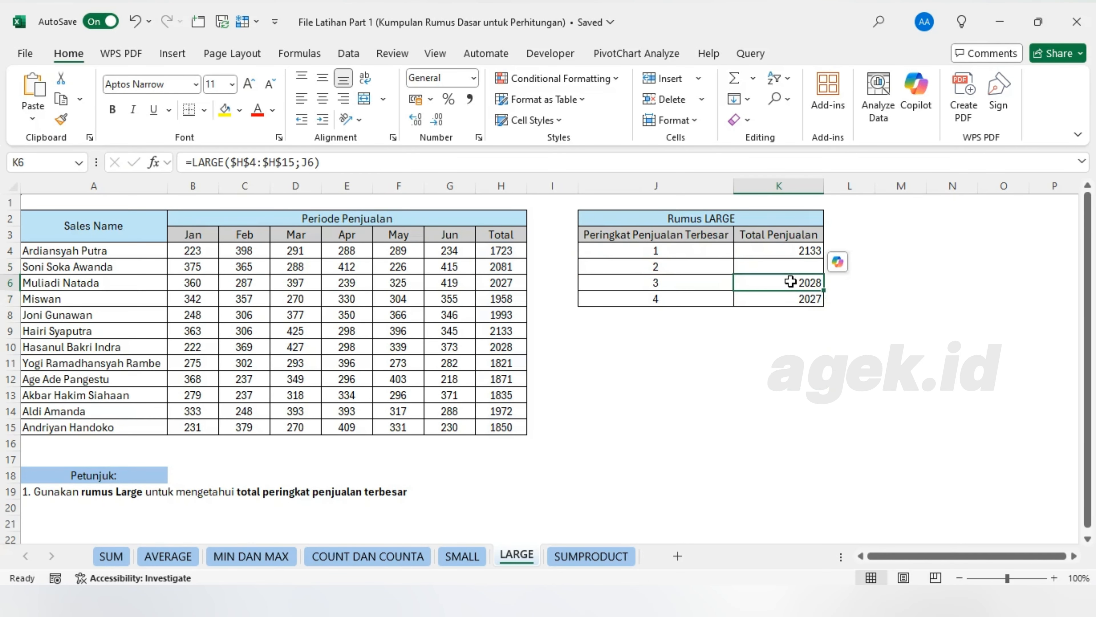
key(BackSpace)
click(788, 297)
key(BackSpace)
Step: Replace the J4 rank reference in K4 with the constant 1, giving =LARGE($H$4:$H$15;1)
click(811, 250)
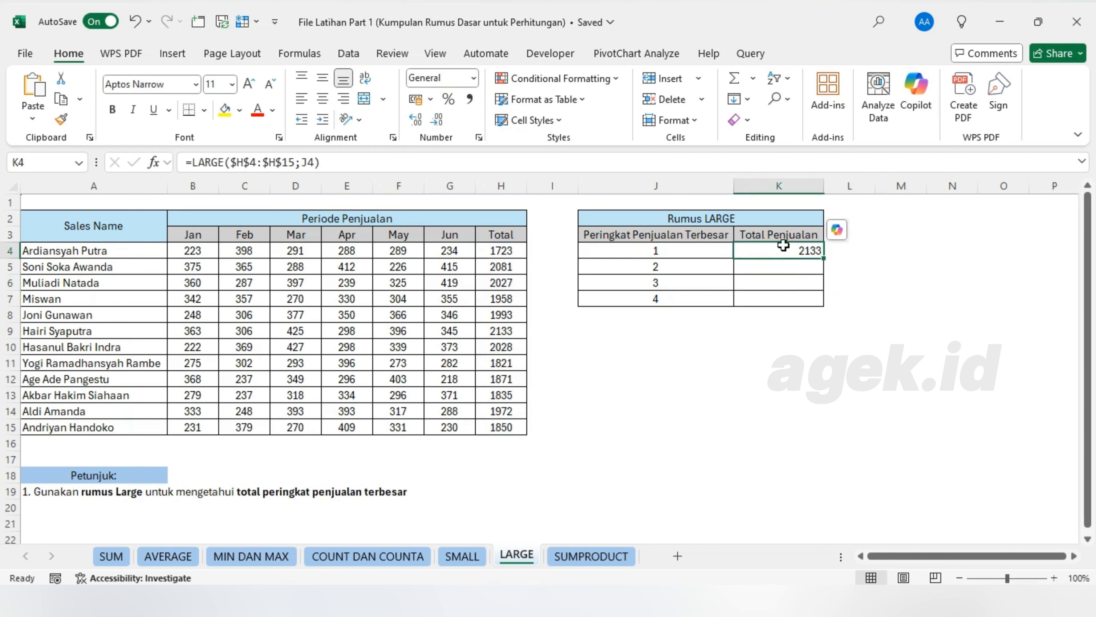
click(313, 162)
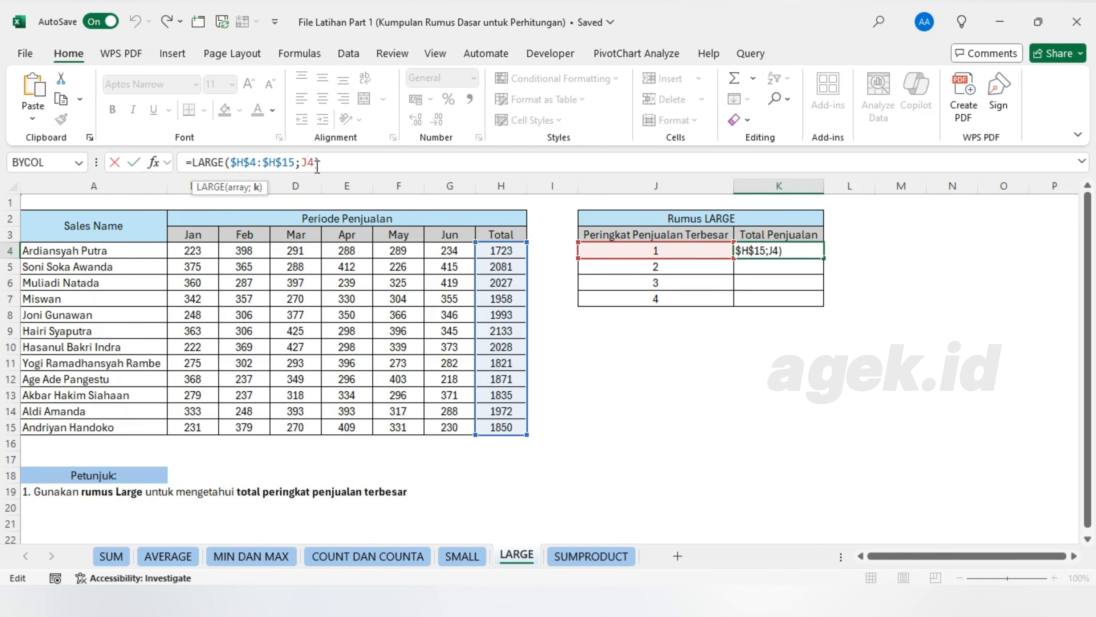
key(BackSpace)
key(BackSpace)
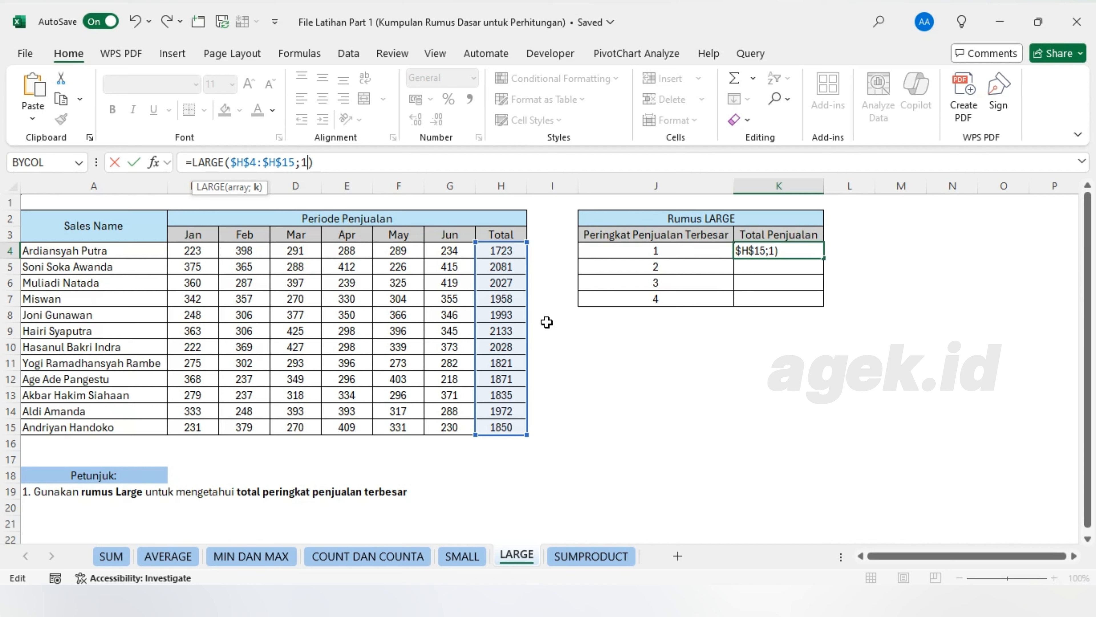
key(Return)
key(Return)
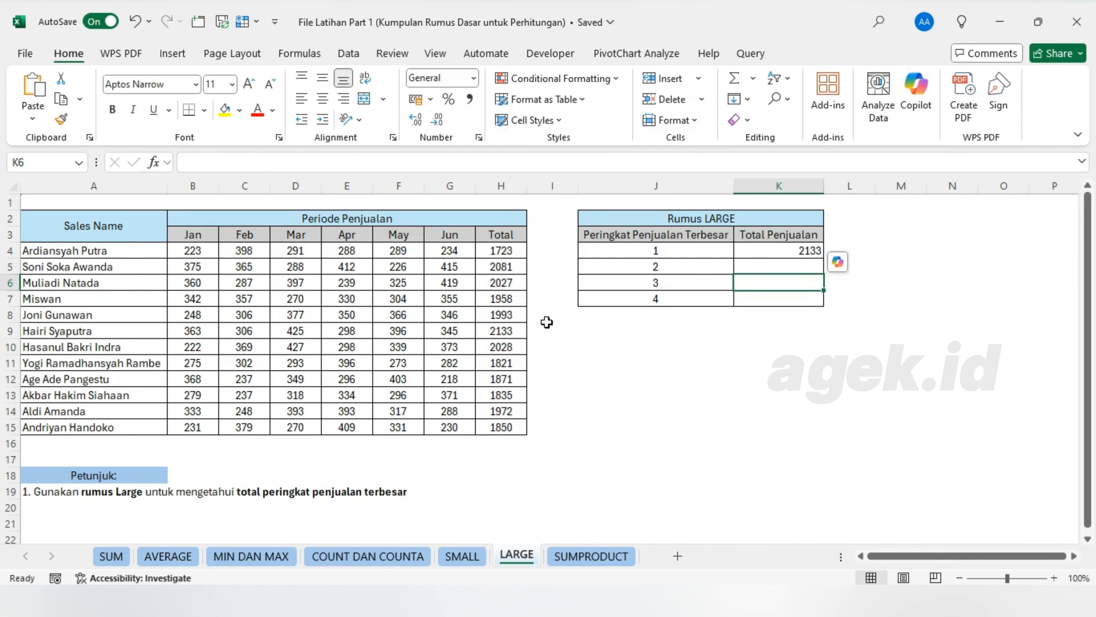
Step: Restore the cell reference J4 as the rank argument in K4 so the formula reads =LARGE($H$4:$H$15;J4)
click(764, 254)
click(311, 159)
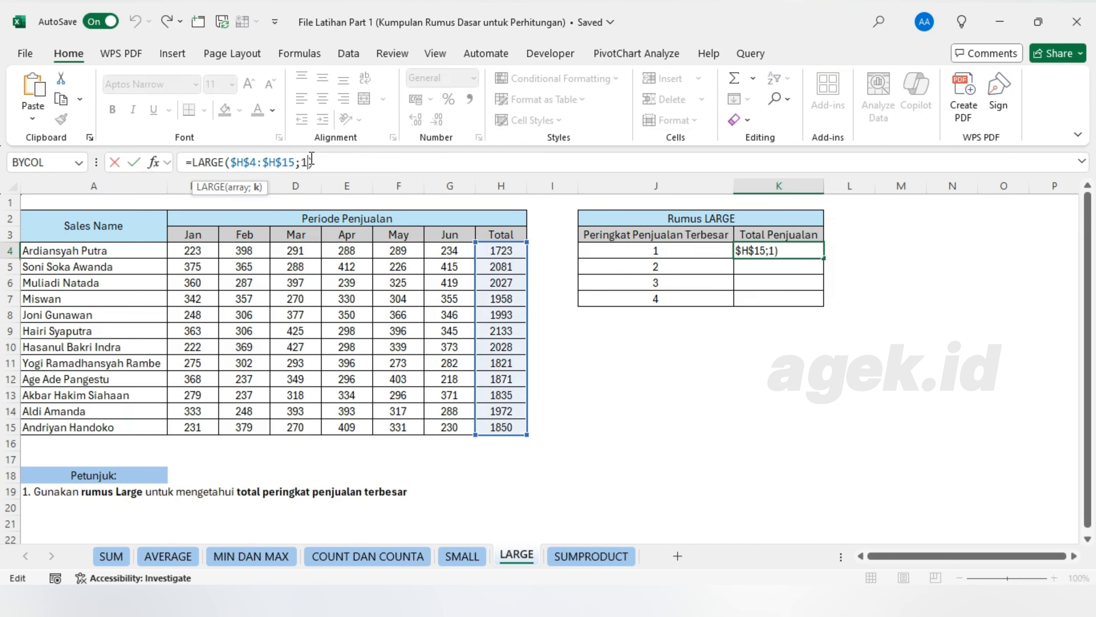
key(BackSpace)
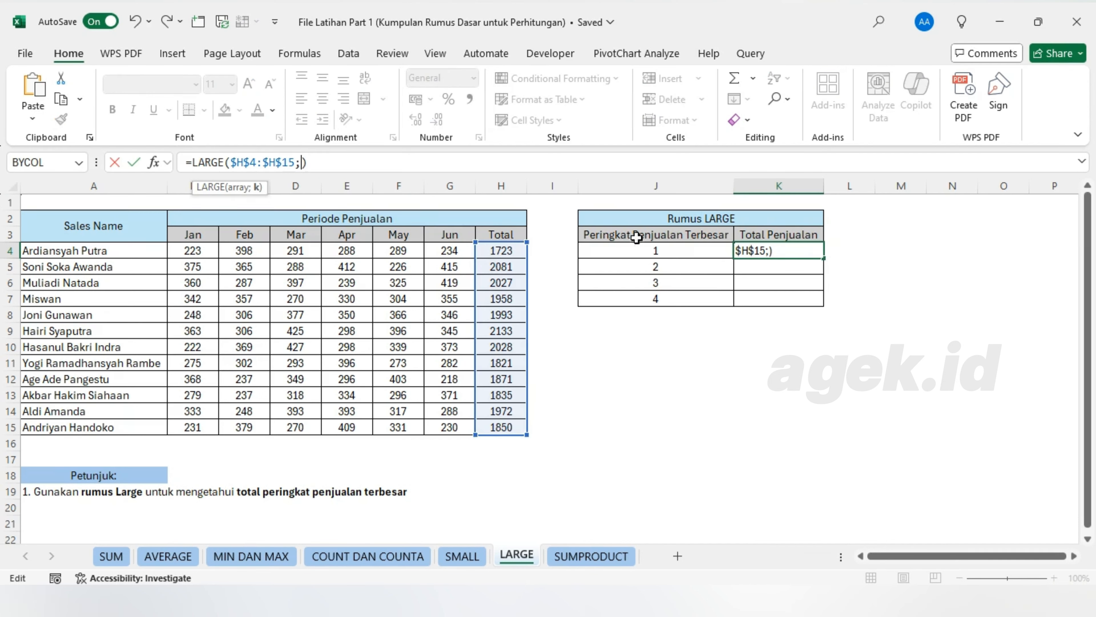
click(686, 250)
key(Return)
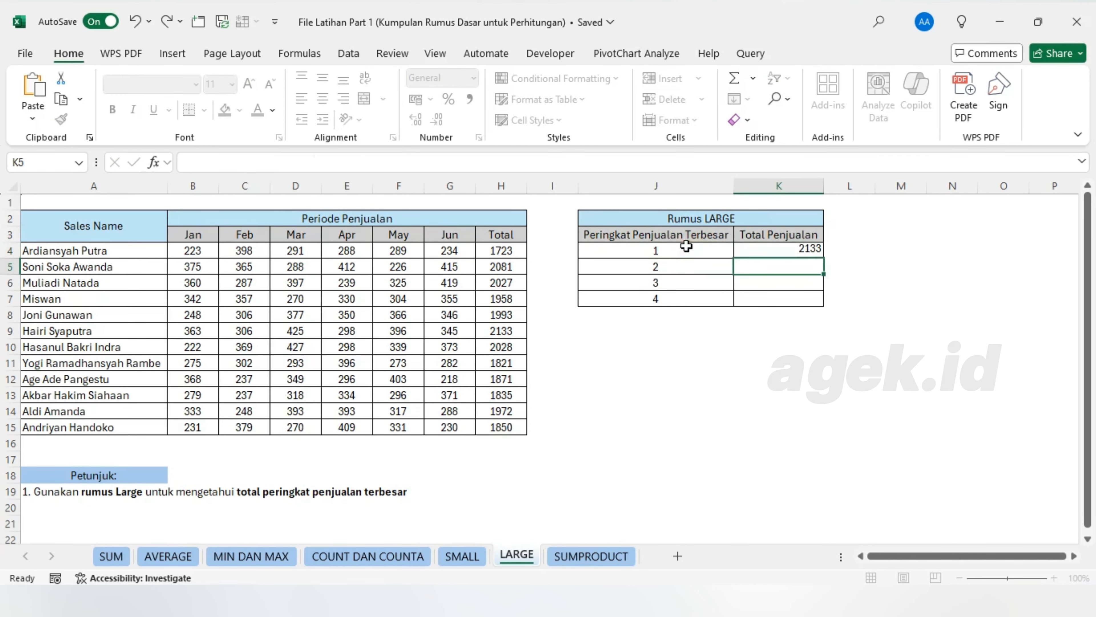
click(806, 252)
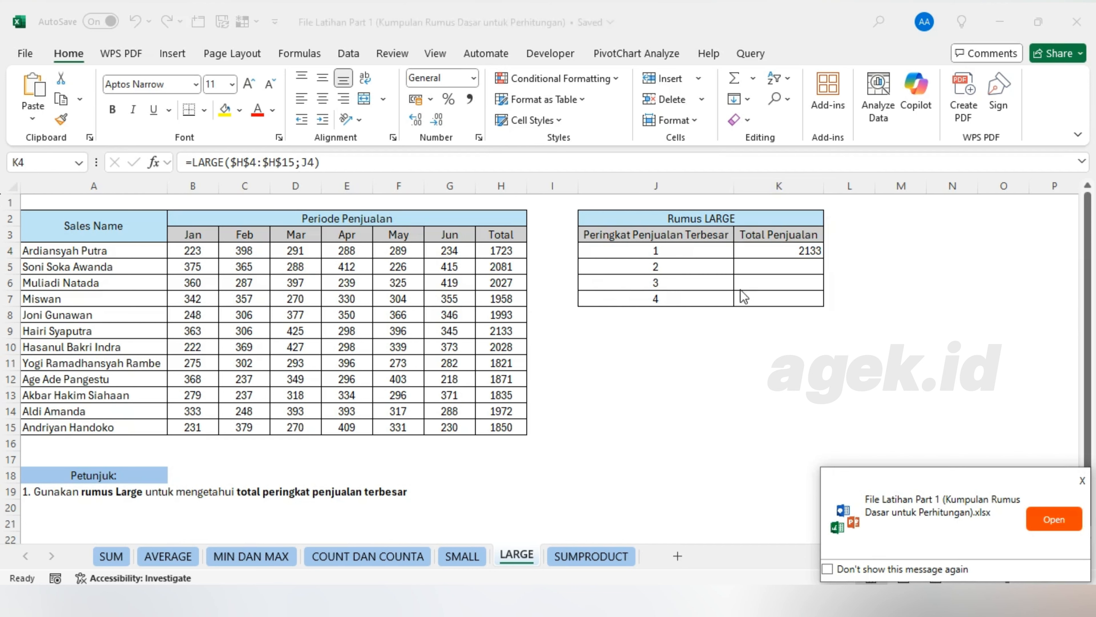
Step: Fill the LARGE formula from K4 down to K7 so every rank gets its total
click(813, 253)
drag(822, 258, 818, 312)
click(698, 392)
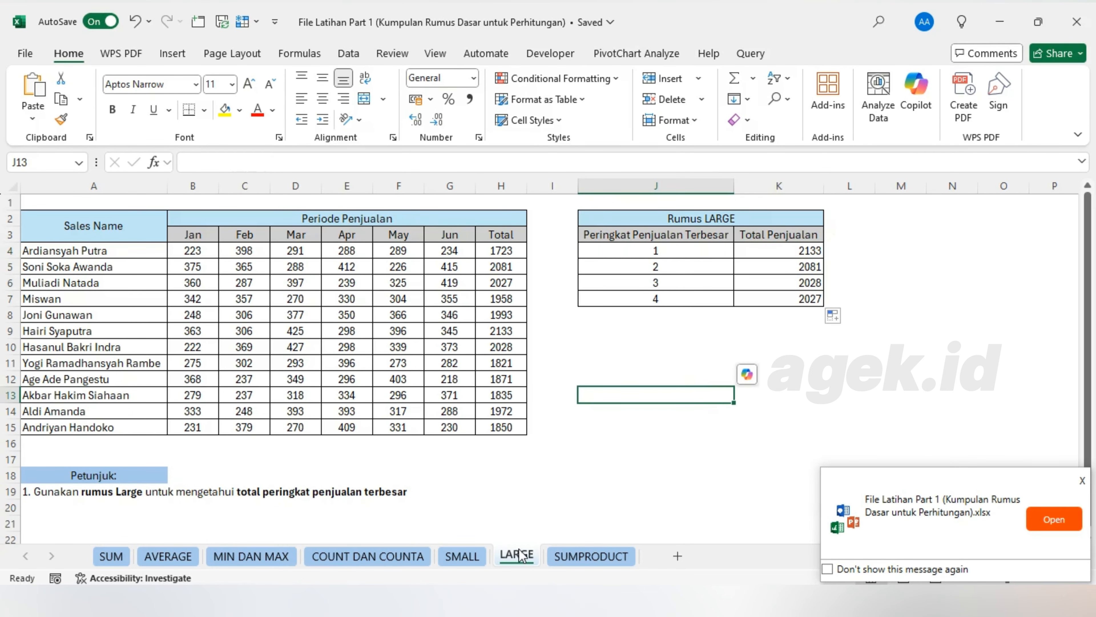
Step: Switch to the SUMPRODUCT sheet and review its instructions along with the Penjualan and Harga Satuan columns
click(609, 562)
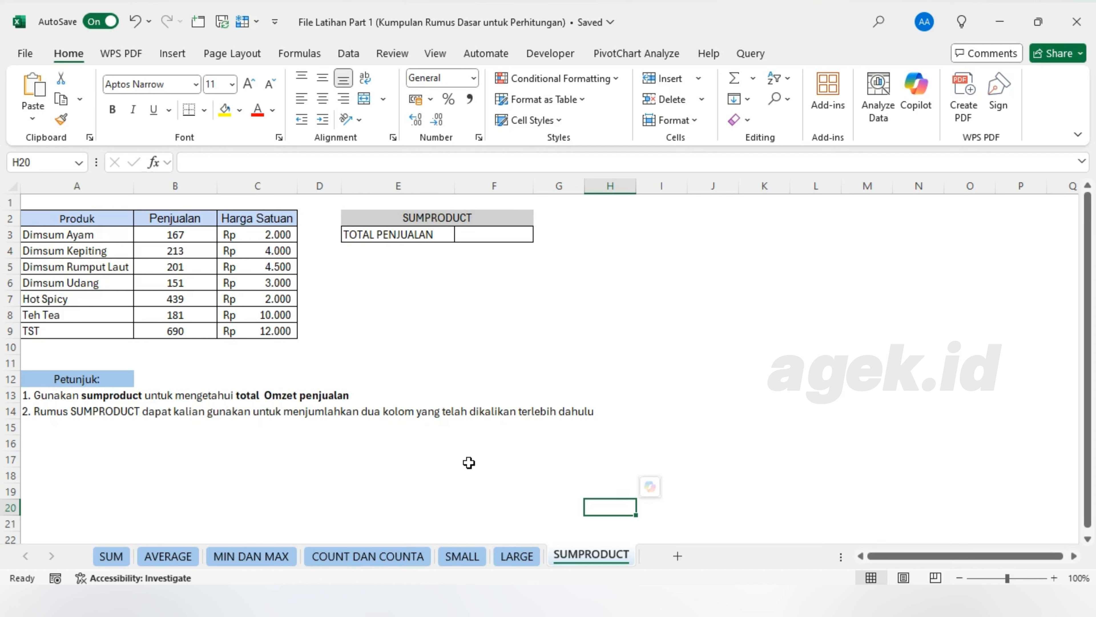
click(57, 382)
click(89, 221)
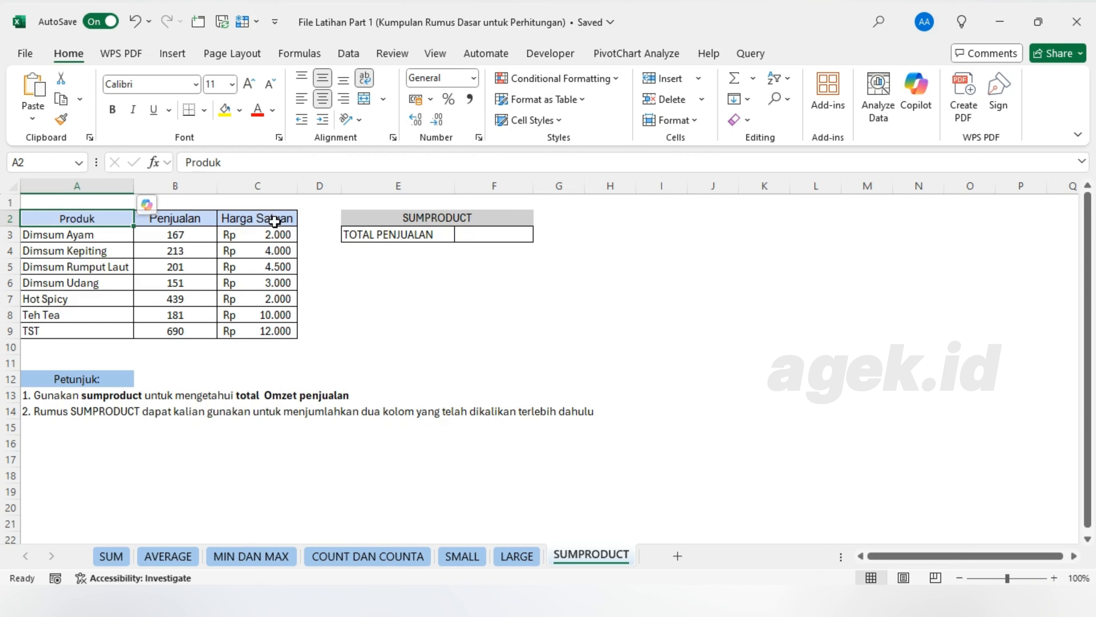
click(93, 379)
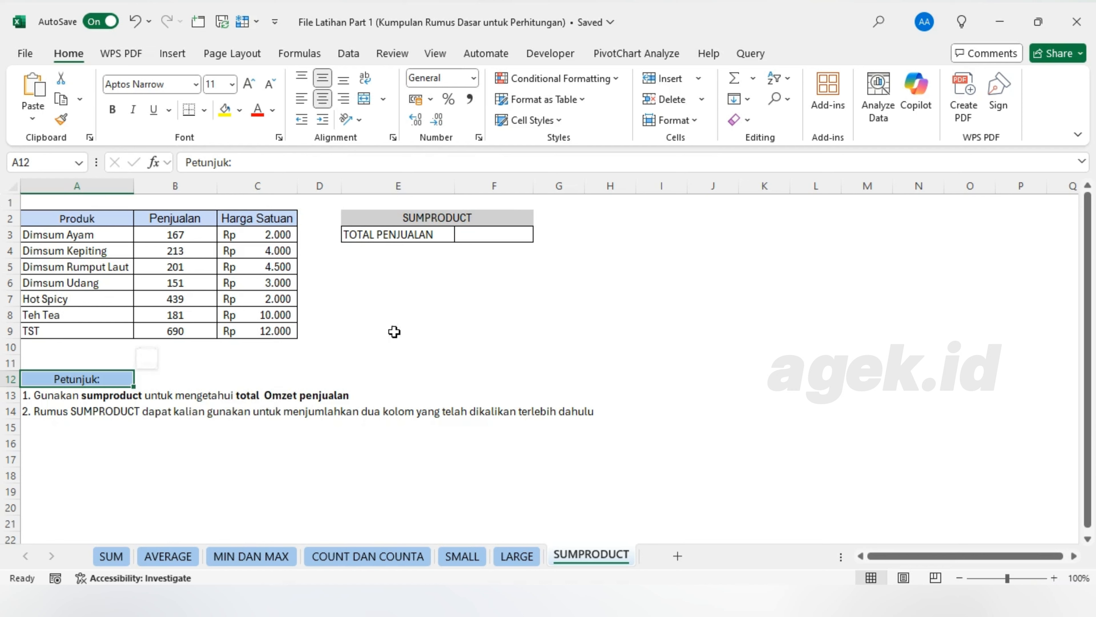
click(485, 239)
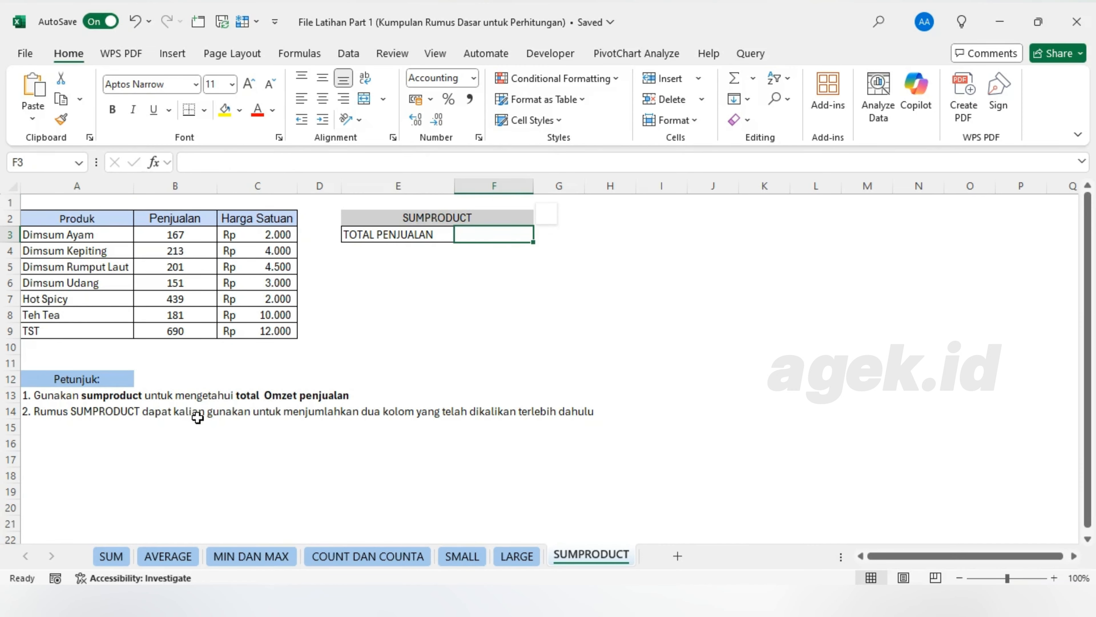
click(288, 423)
click(404, 415)
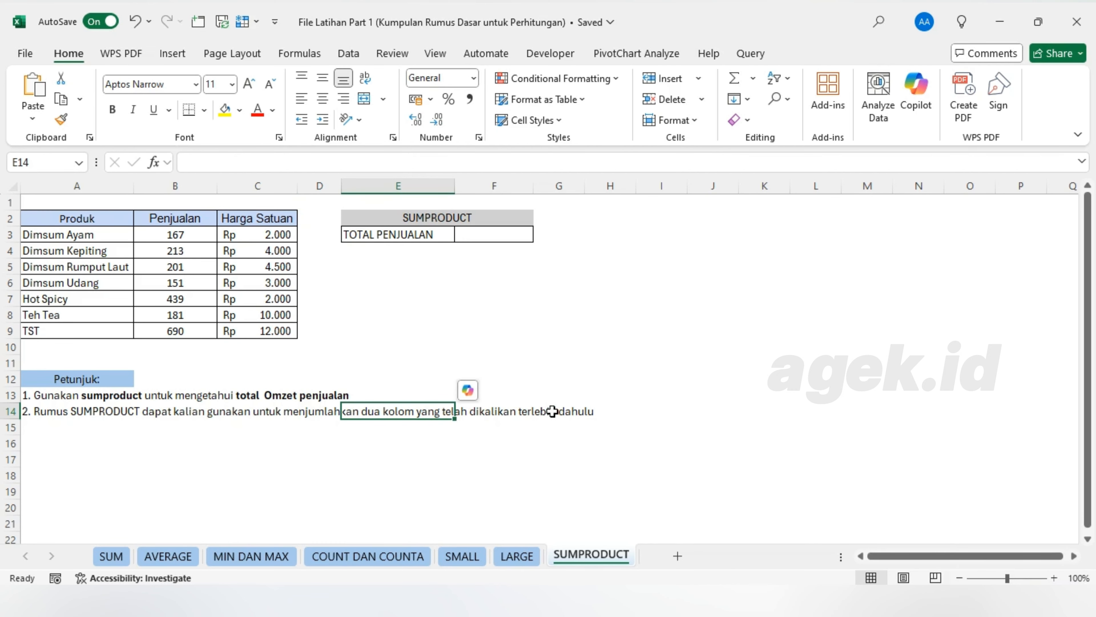
drag(203, 239, 202, 328)
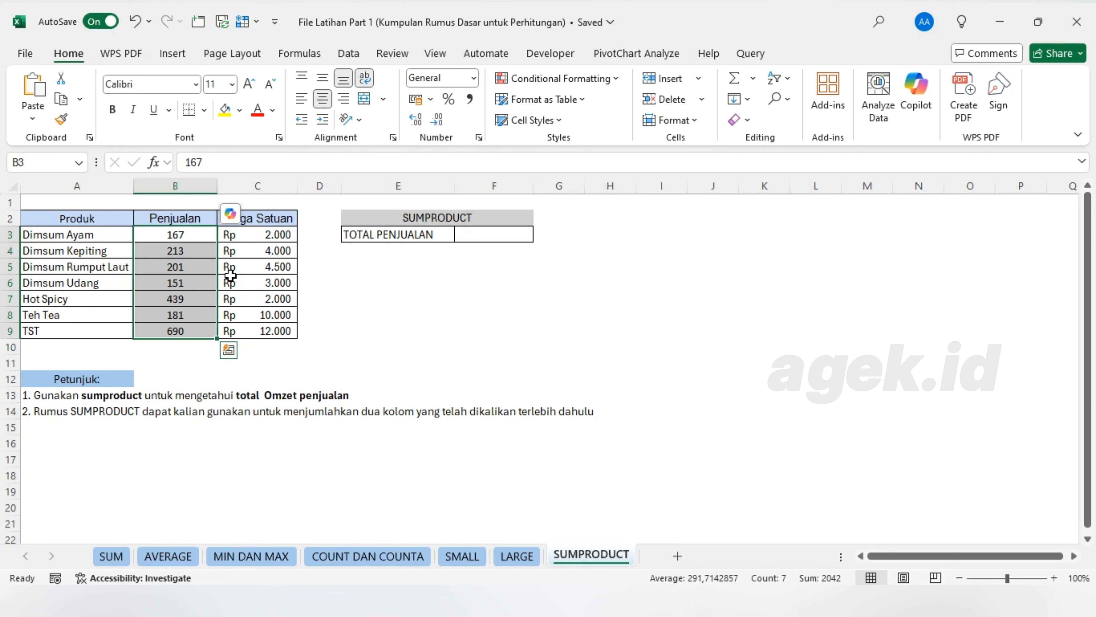
drag(263, 245, 269, 337)
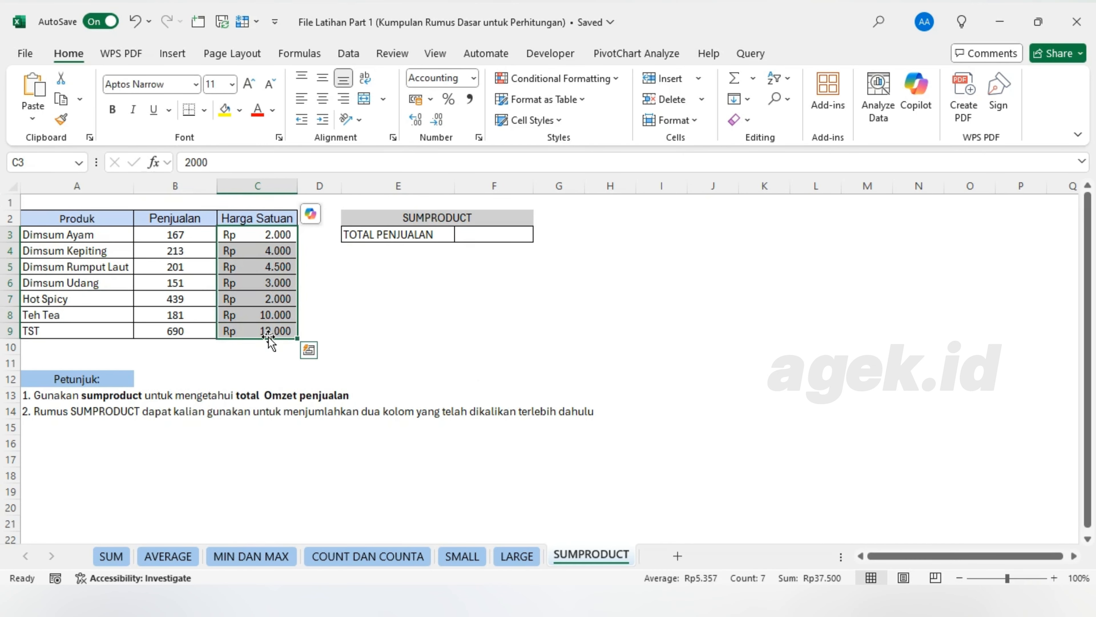
Step: Calculate TOTAL PENJUALAN in F3 with the formula =SUMPRODUCT(B3:B9;C3:C9)
click(479, 235)
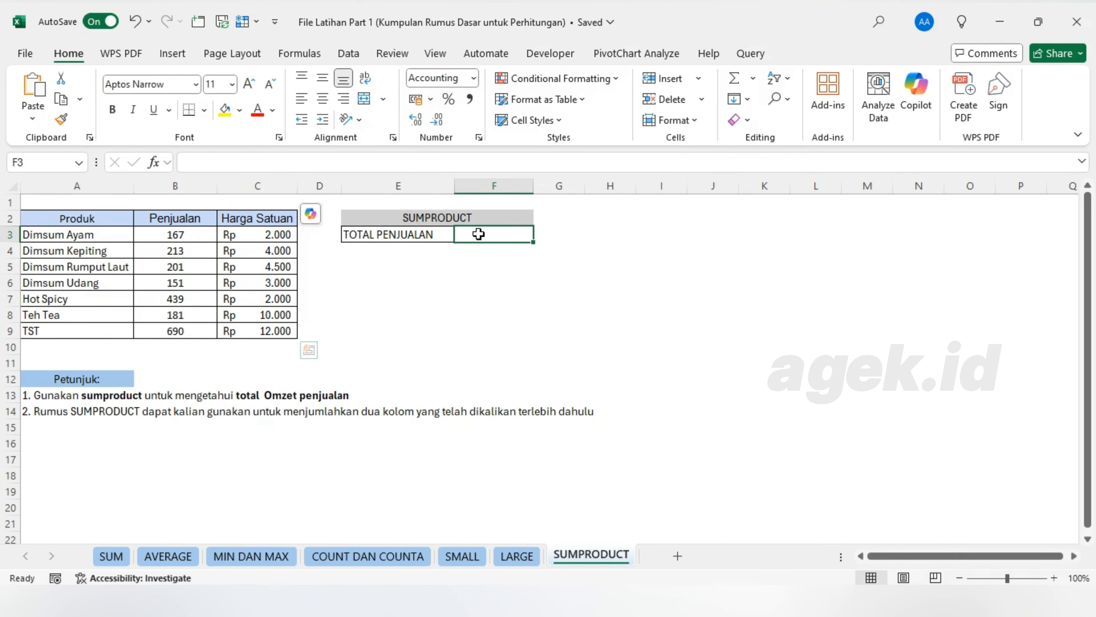
text(=)
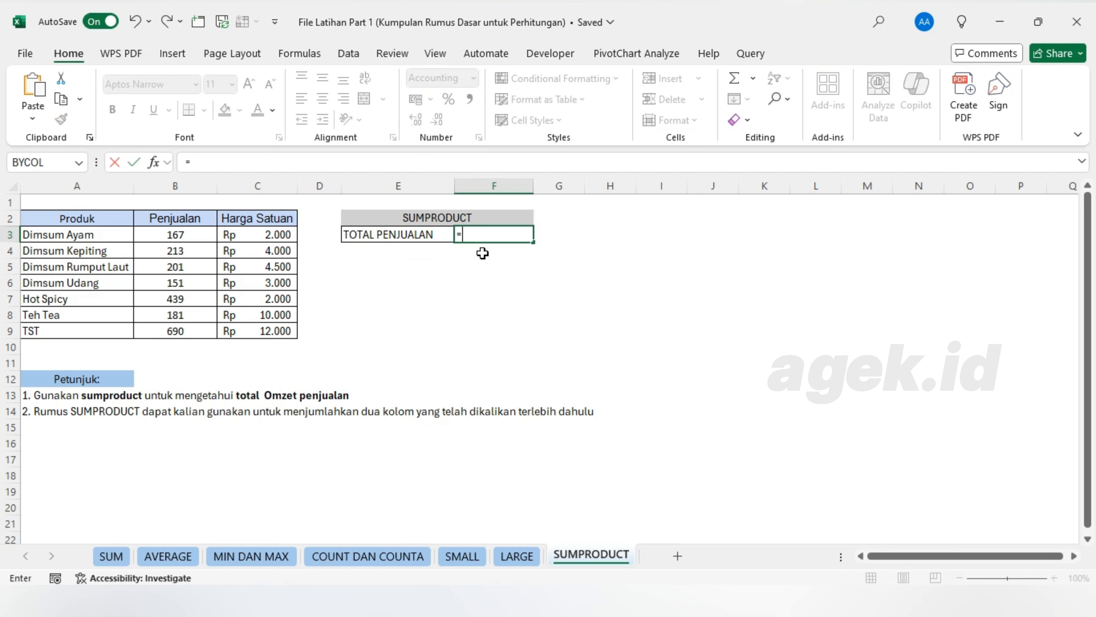
text(SUMP)
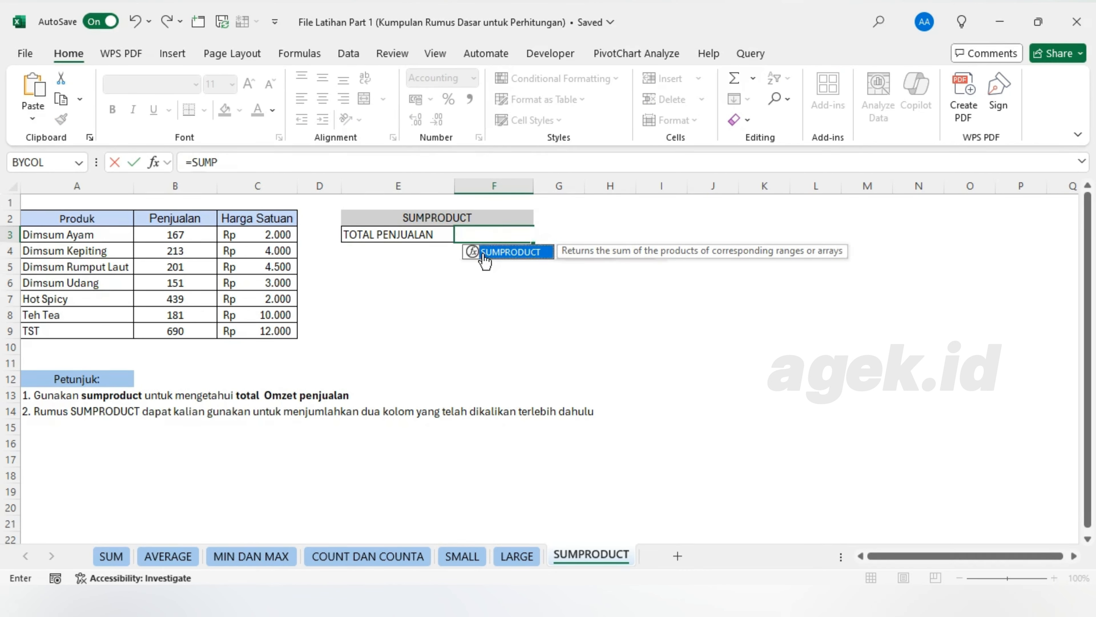
double_click(486, 254)
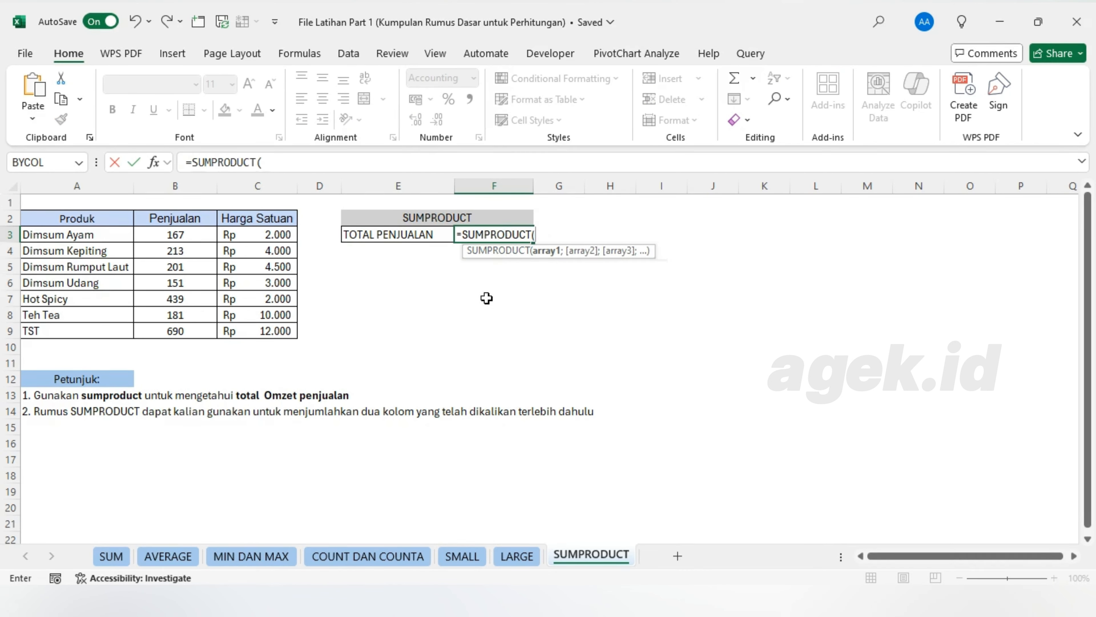
drag(198, 236, 191, 336)
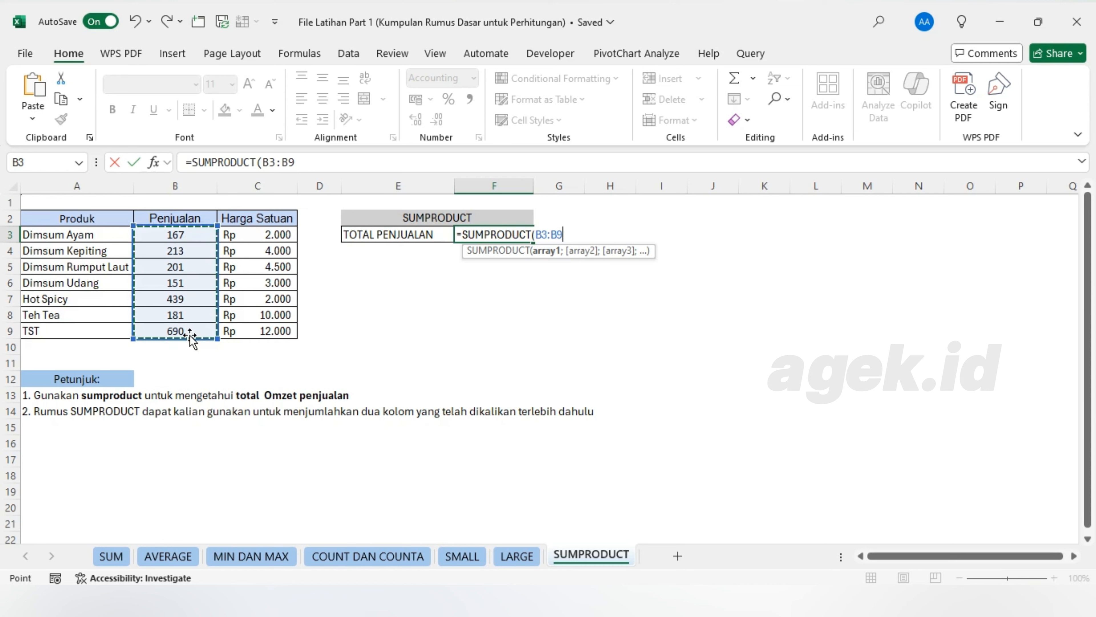
text(;)
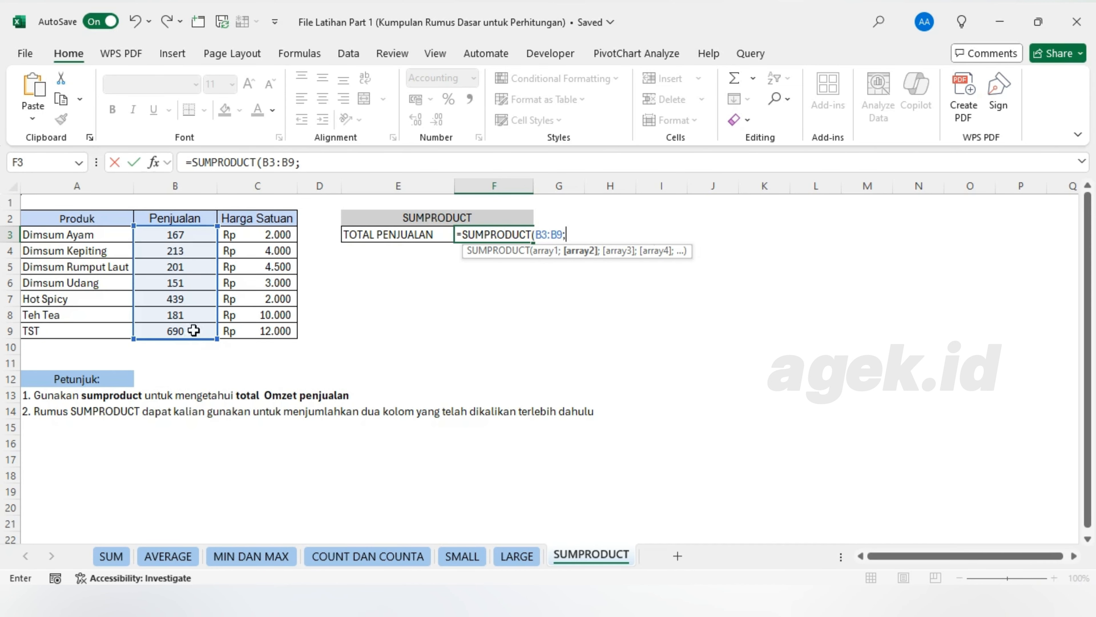
drag(254, 233, 240, 329)
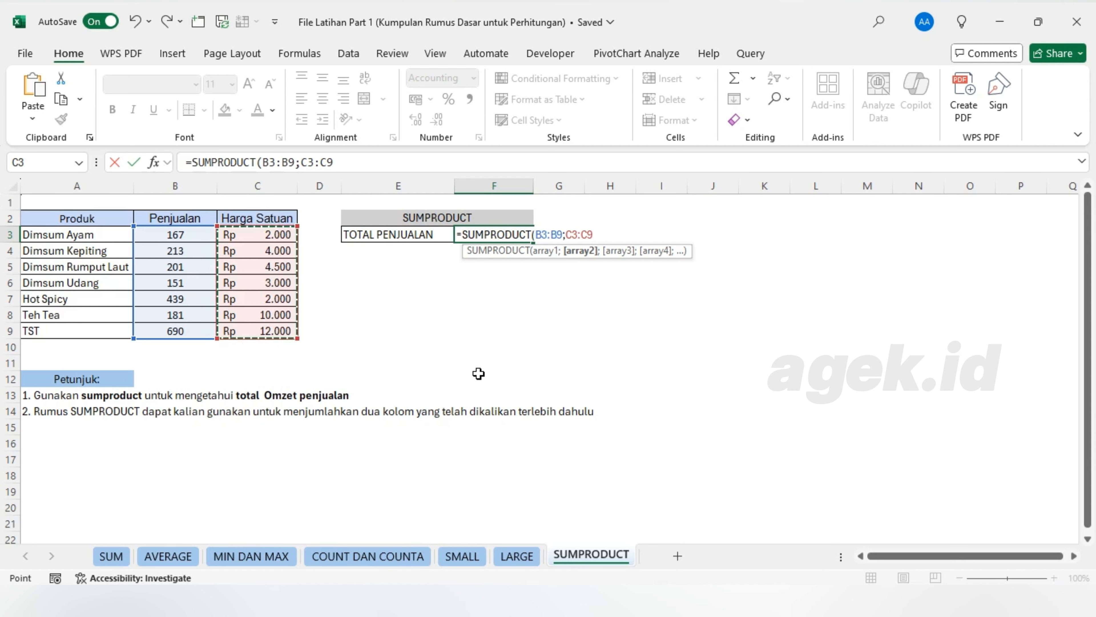
text())
key(Return)
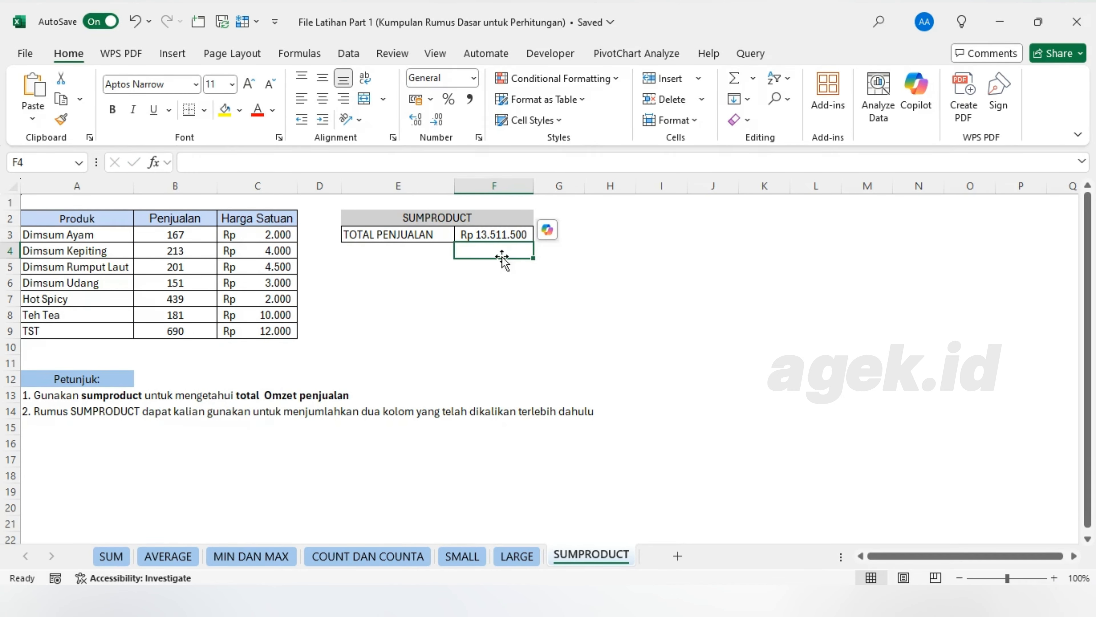
click(490, 330)
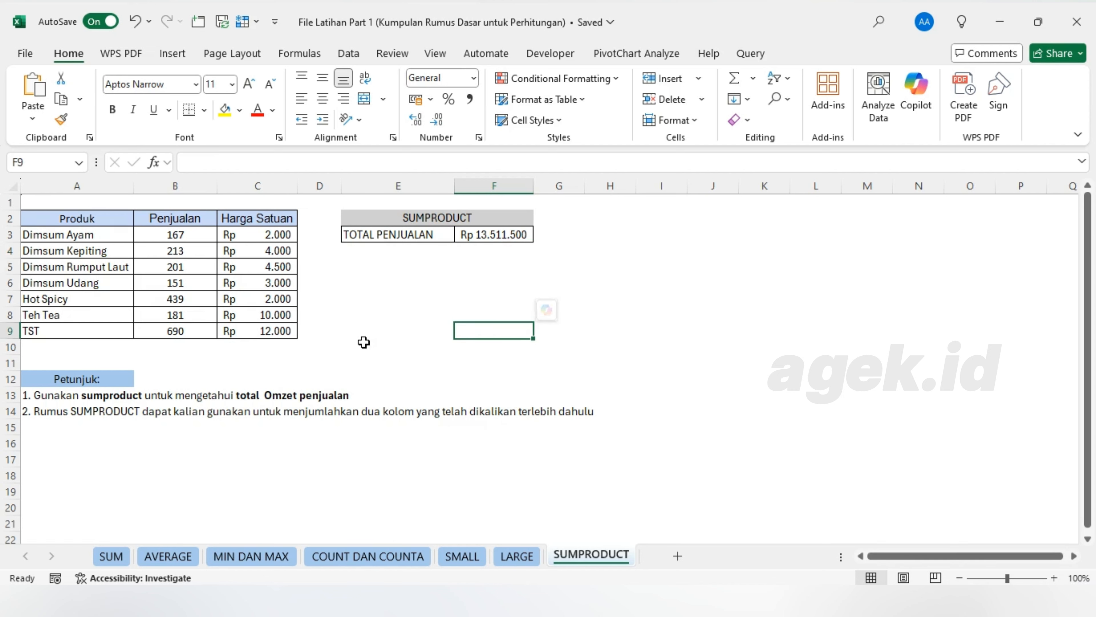
Step: Insert a blank column directly after the Harga Satuan column, before the current column D
click(378, 282)
click(141, 352)
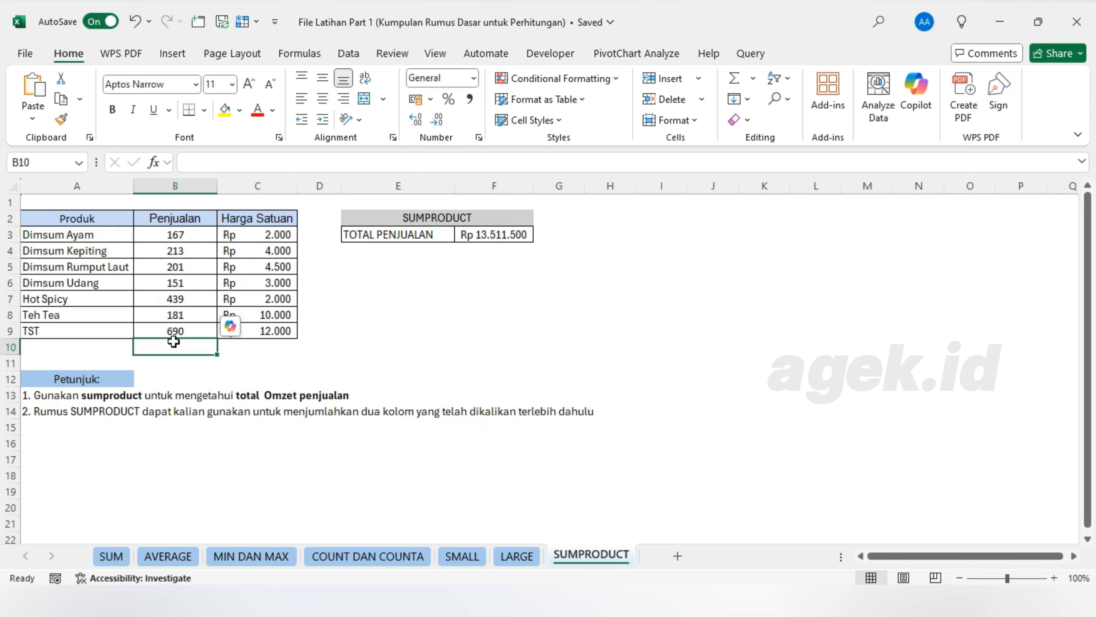
right_click(317, 186)
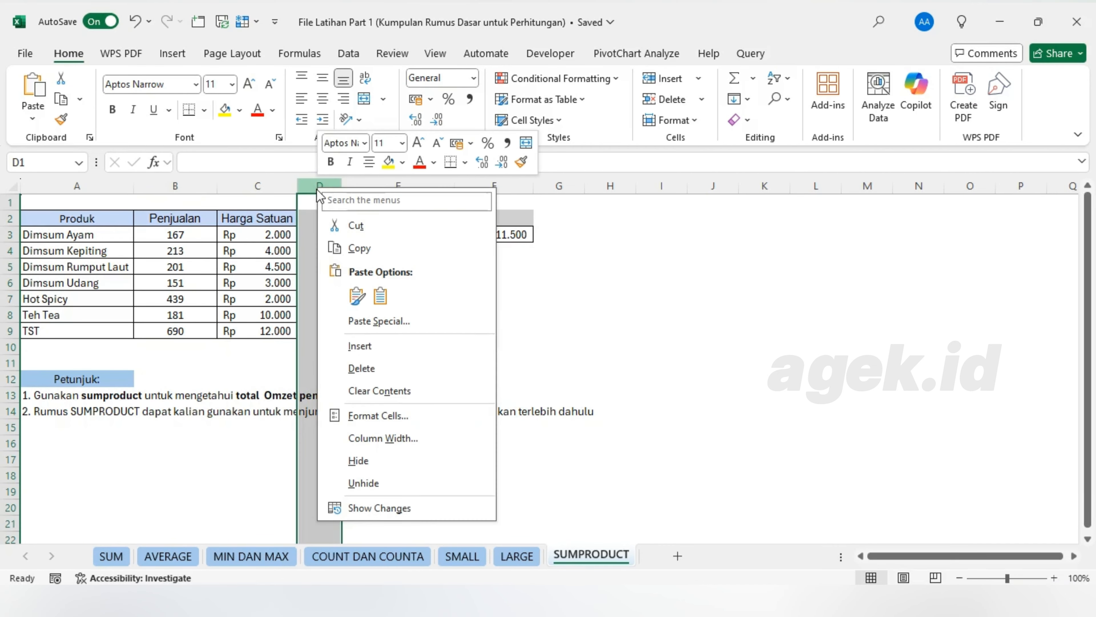
click(365, 345)
Step: Multiply sales by unit price in D3 with =B3*C3 and fill the formula down to D9
click(315, 233)
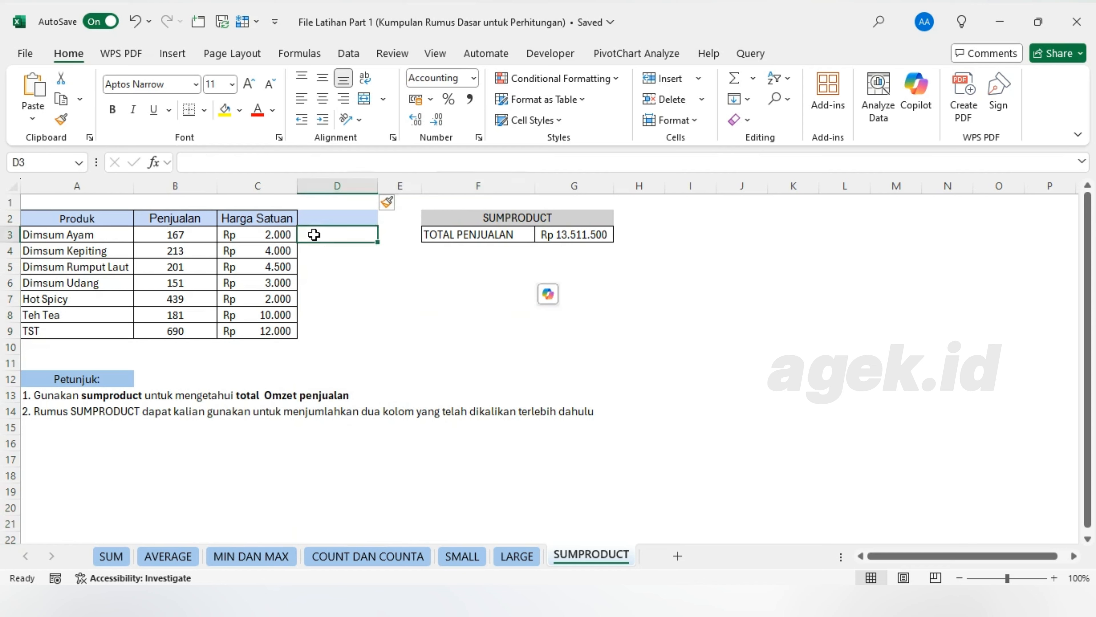
click(313, 233)
text(=)
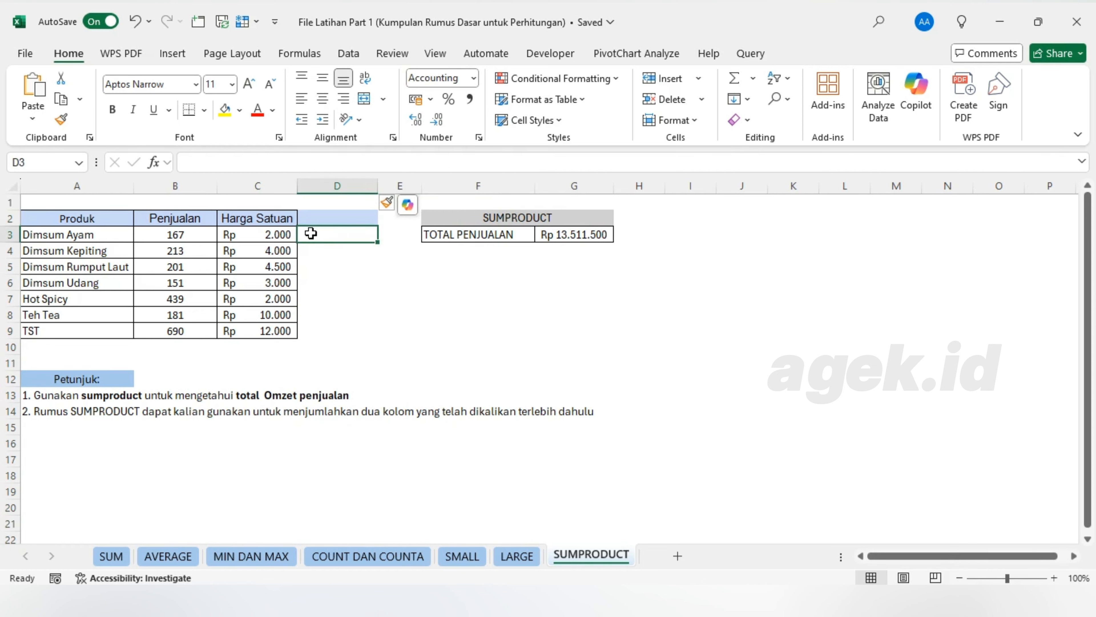
click(174, 235)
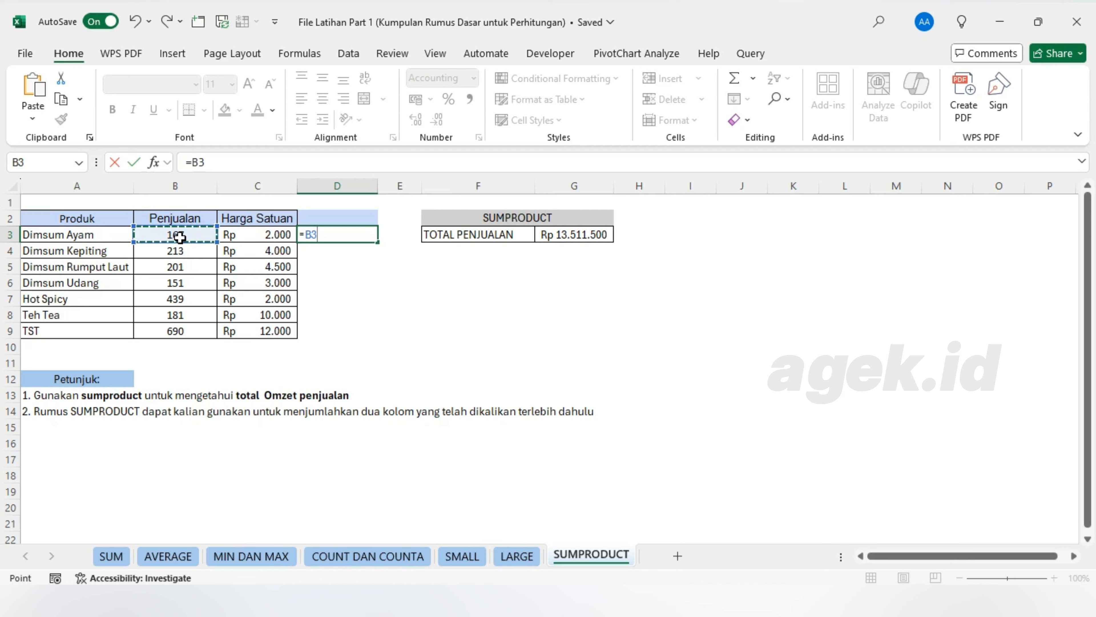
text(*)
click(231, 234)
key(ctrl+Return)
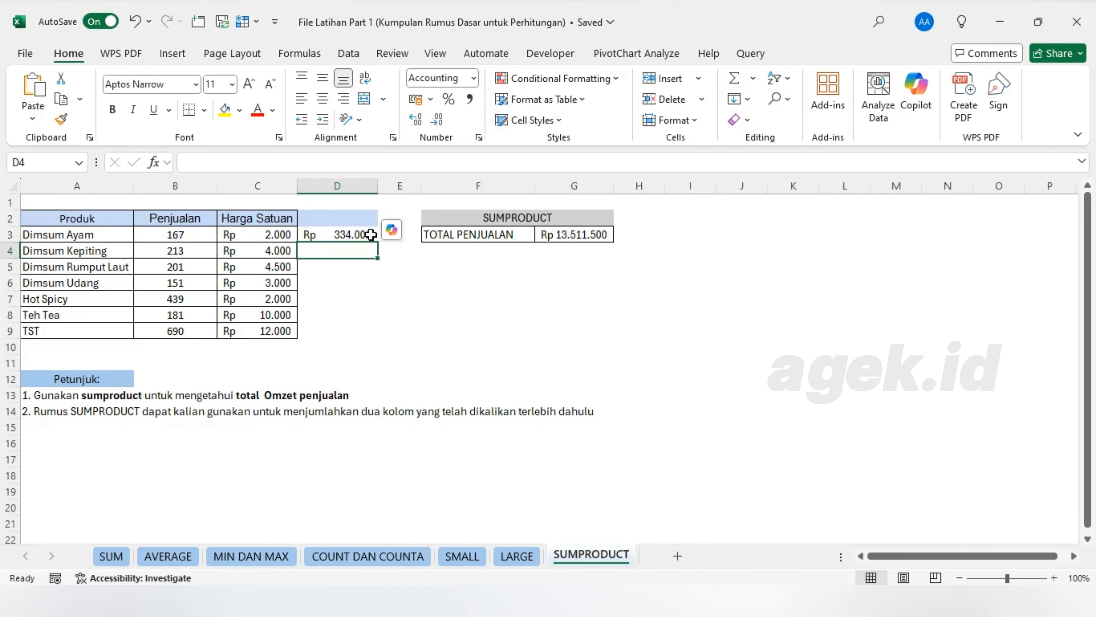
drag(379, 245, 367, 342)
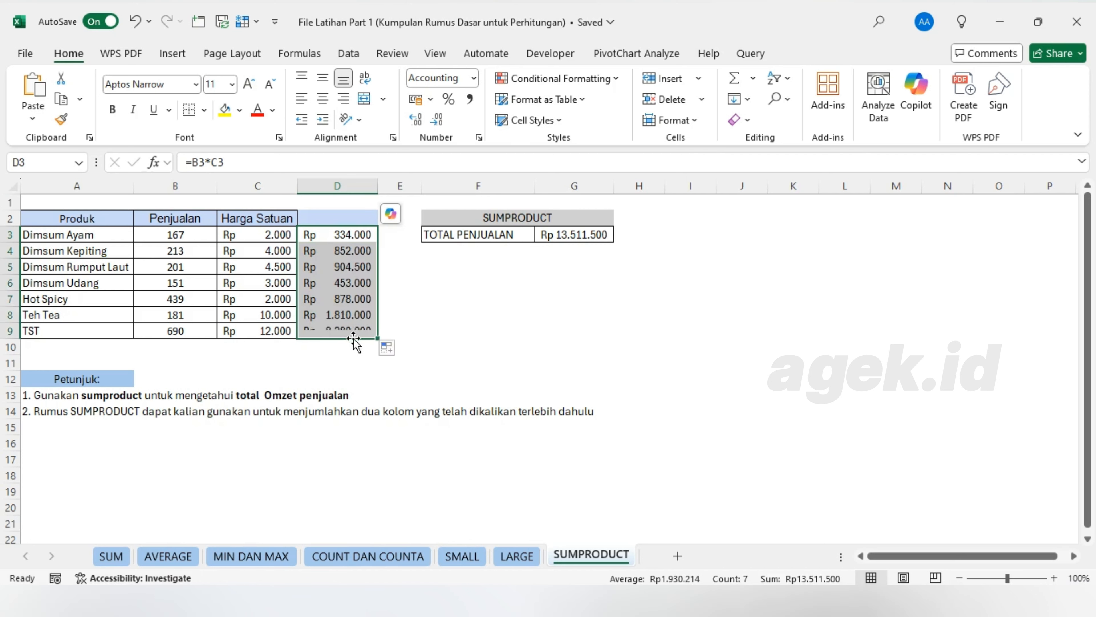
click(461, 328)
Step: Label cell C10 below the unit prices as TOTAL
click(347, 349)
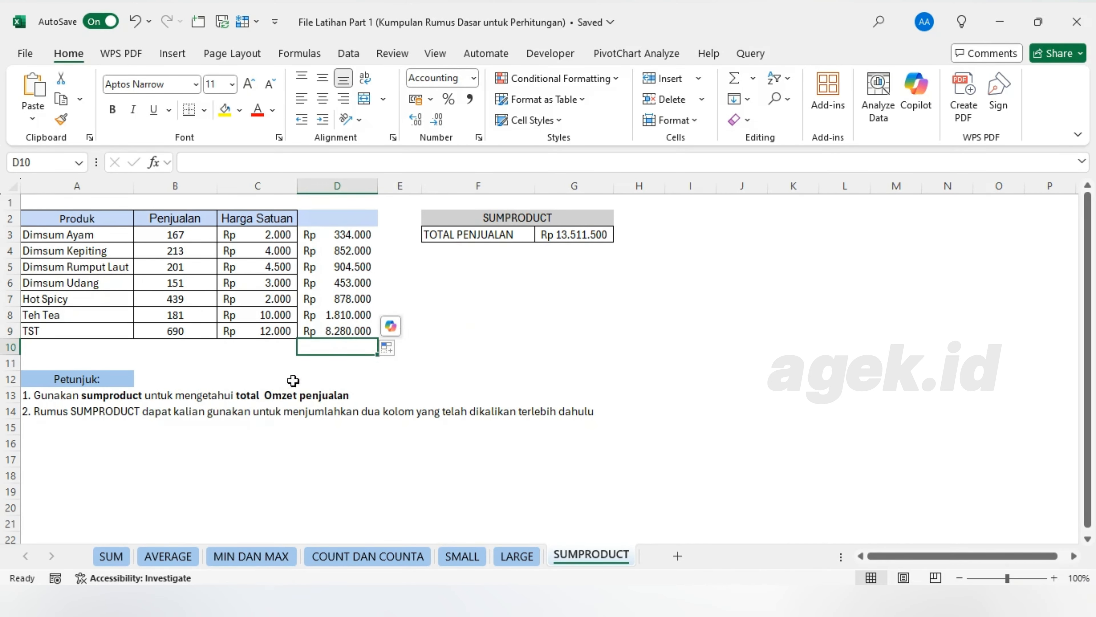
click(270, 347)
text(TOTAL)
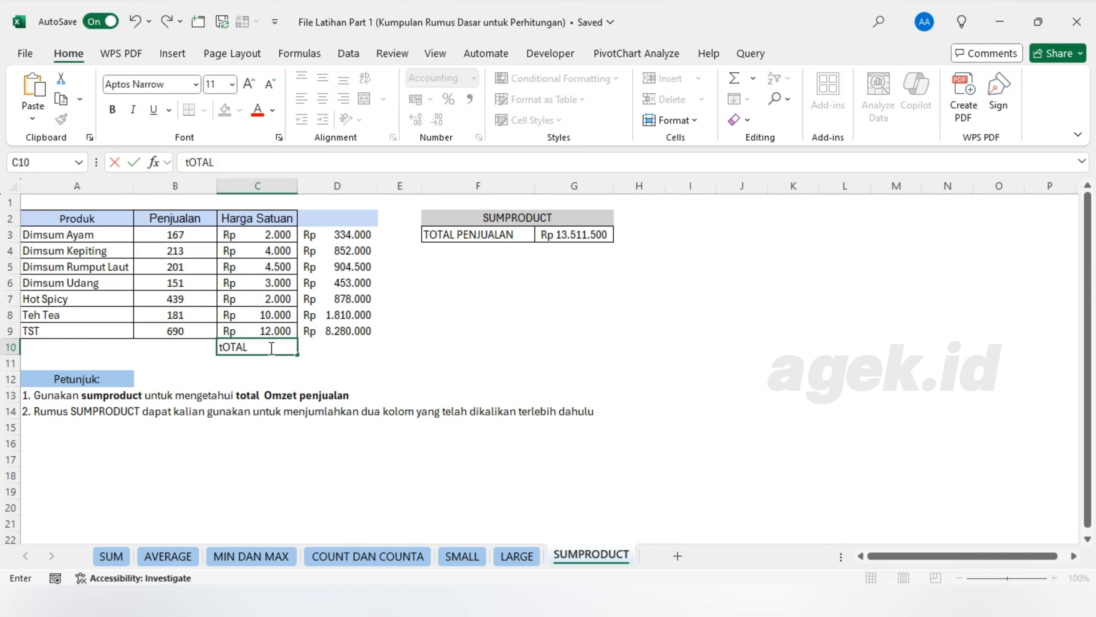
key(BackSpace)
key(BackSpace)
key(BackSpace)
key(BackSpace)
key(BackSpace)
text(TOTAL)
key(Return)
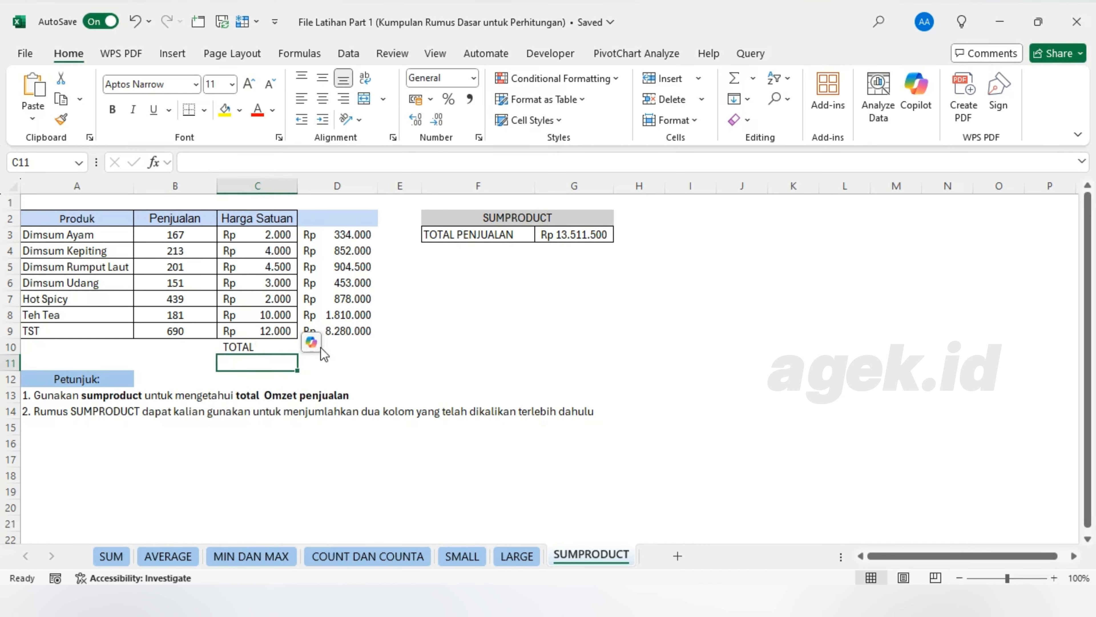
Step: Sum the product amounts in D10 with =SUM(D3:D9)
click(344, 348)
key(alt+equal)
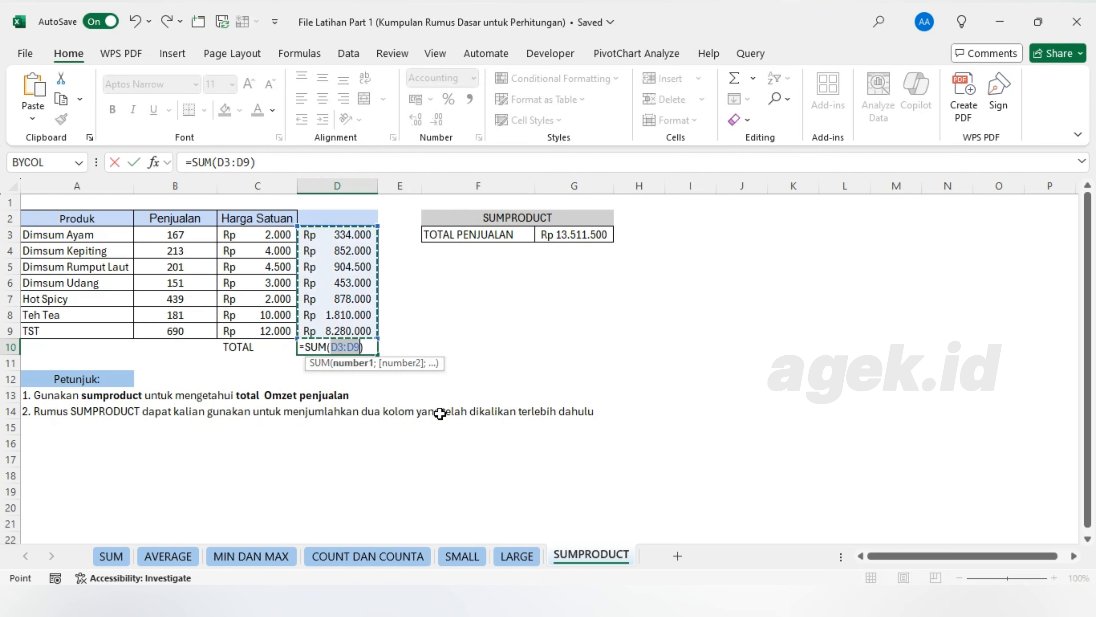
key(Return)
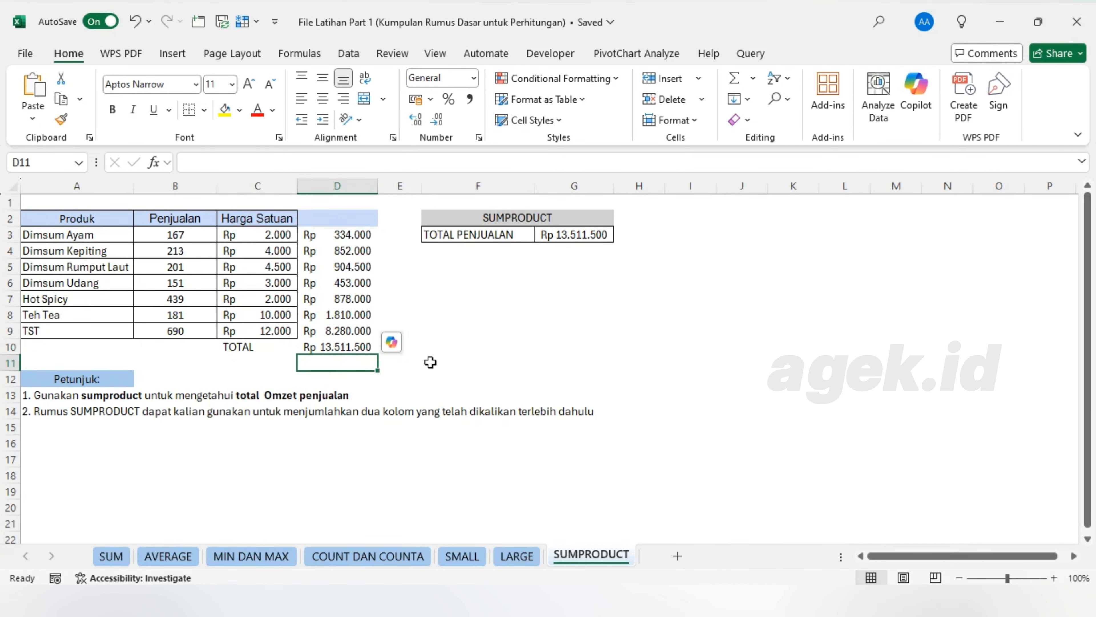
Step: Compare the manual calculation in D10 and D3 with the SUMPRODUCT formula in G3, leaving the formulas as they are
click(348, 350)
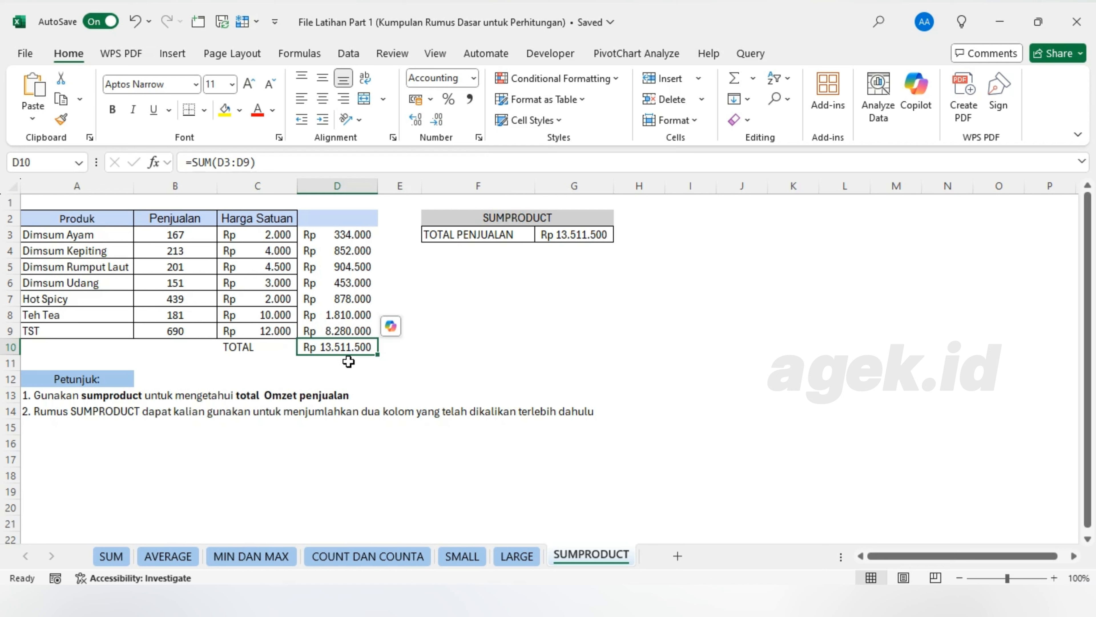
click(586, 234)
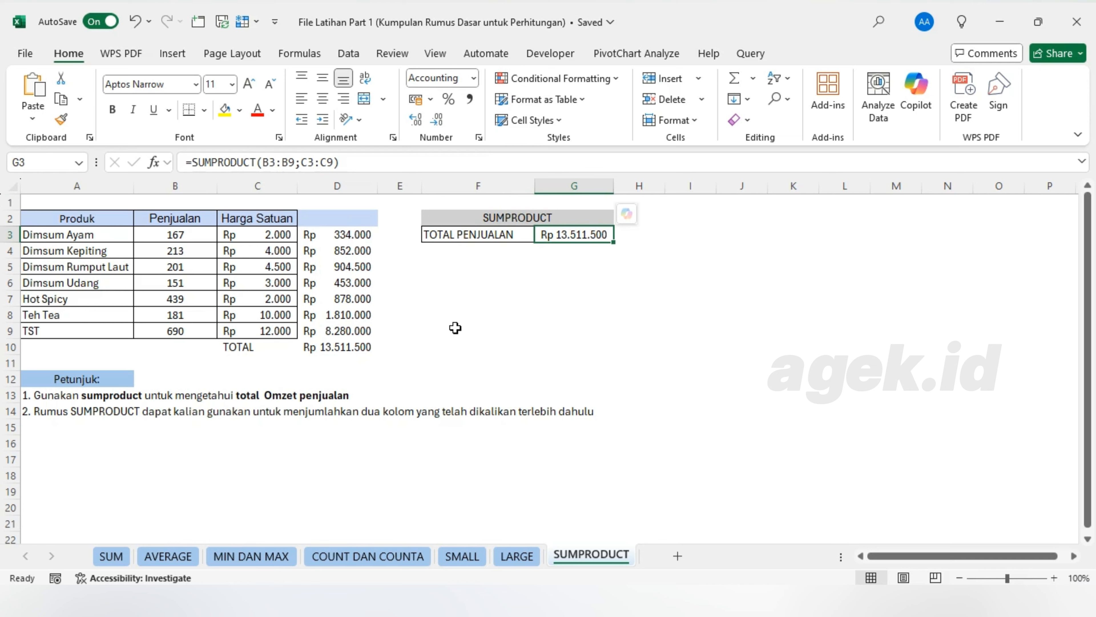
double_click(328, 235)
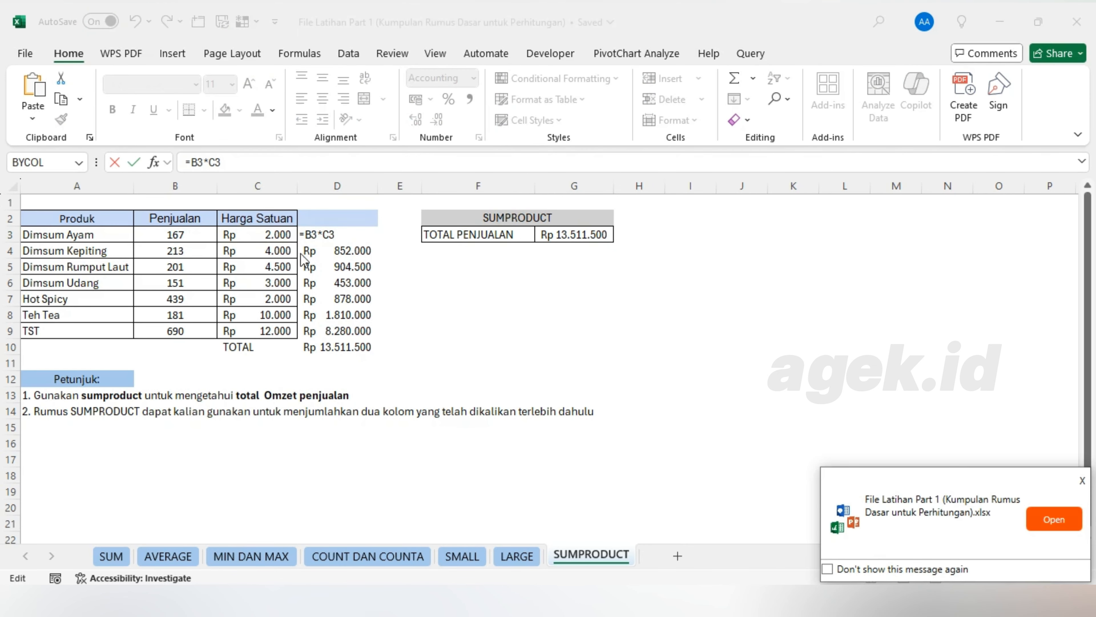
key(Escape)
double_click(571, 234)
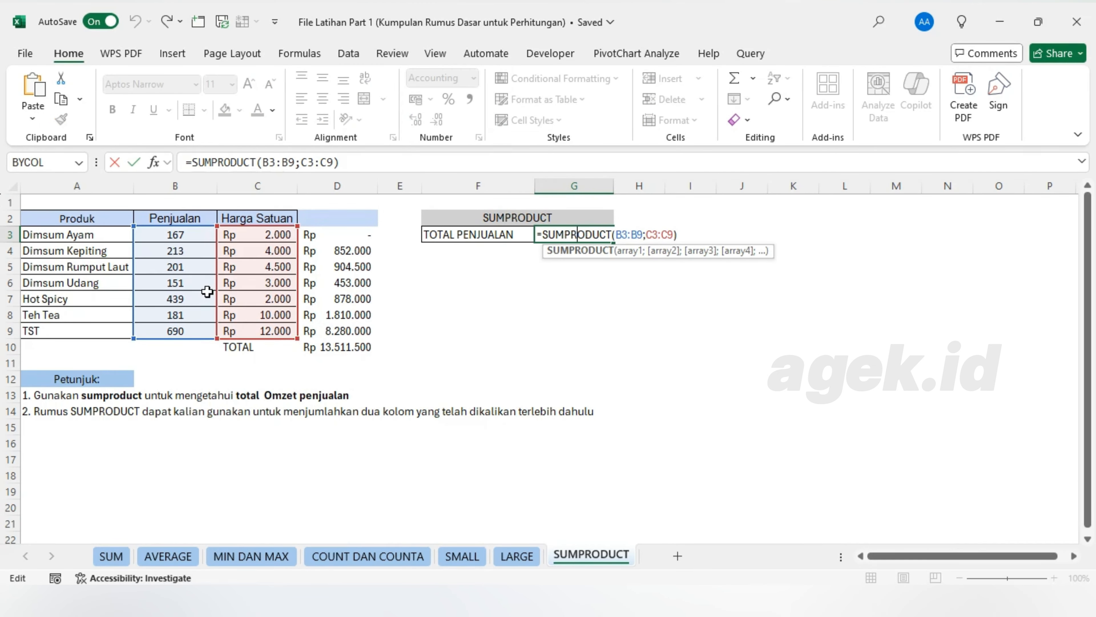
key(Return)
key(Return)
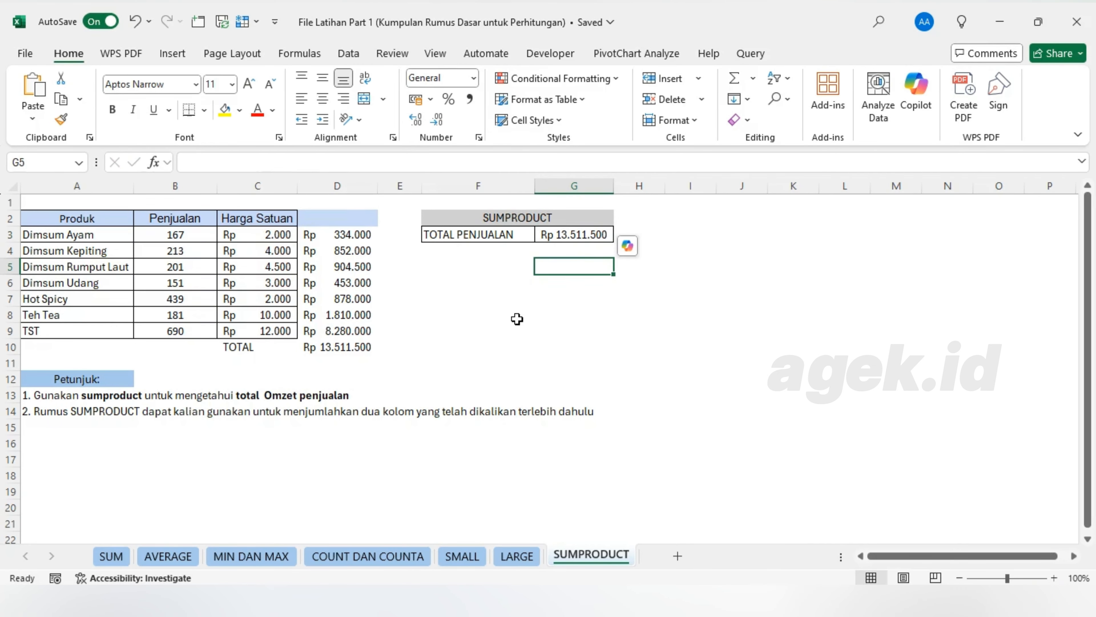